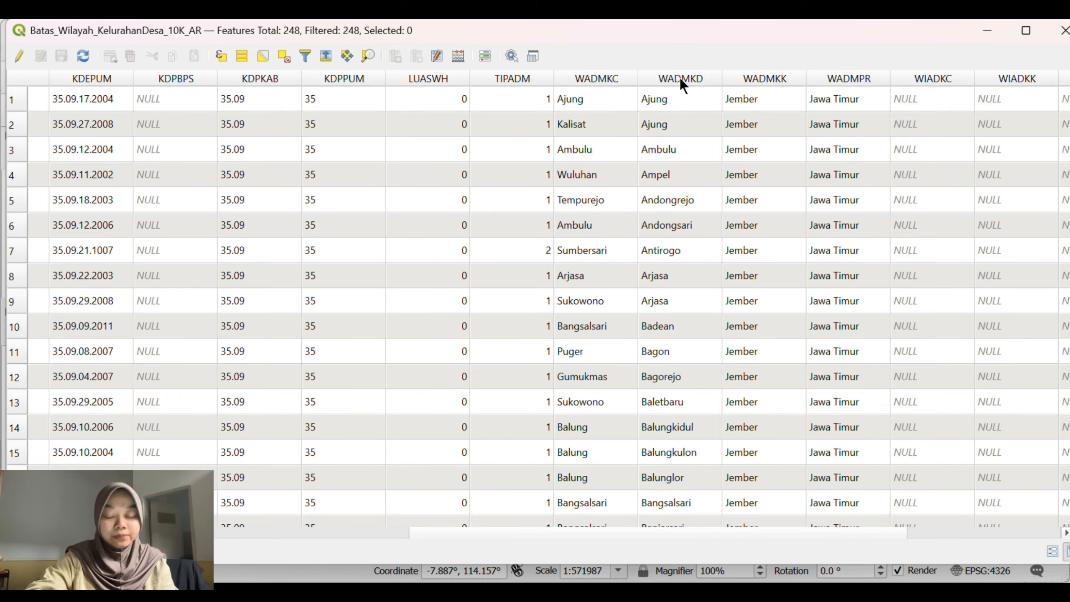
# - Sort the village boundary attribute table by WADMKD, look through the village names, and close the table
pyautogui.click(680, 79)
pyautogui.scroll(-20, 679, 428)
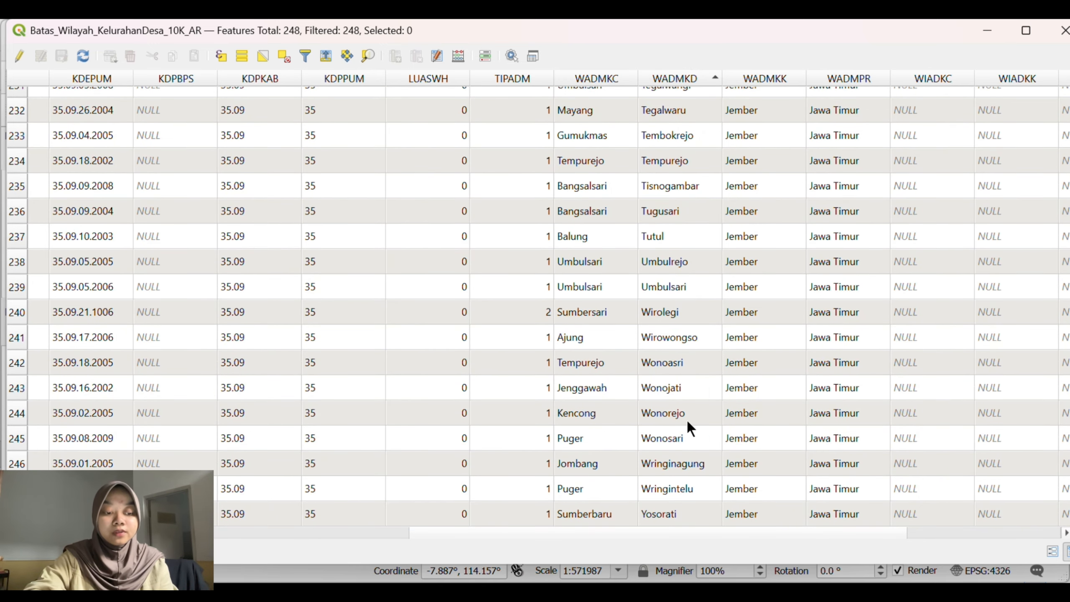
pyautogui.click(1064, 30)
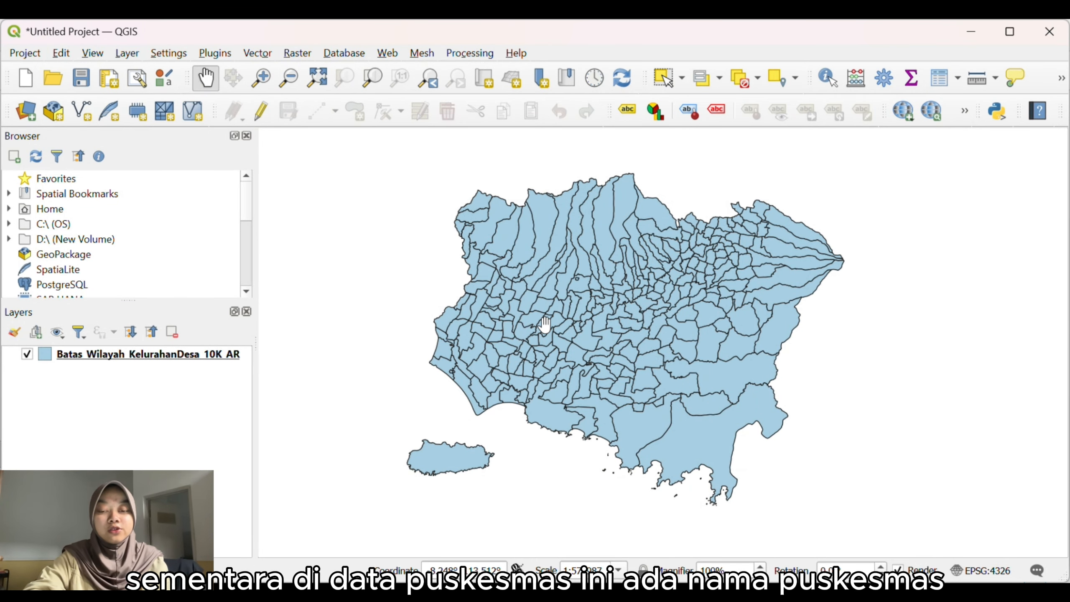
# - Add Koordinat Puskesmas.csv from the batas desa folder on drive D to the project layers
pyautogui.scroll(-1, 134, 257)
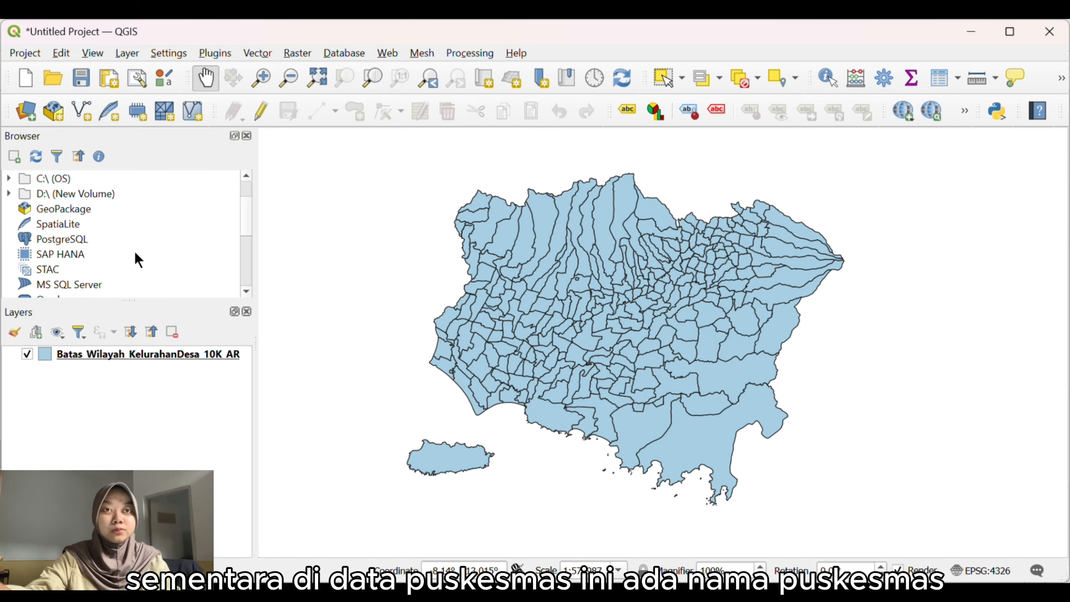
pyautogui.scroll(1, 132, 252)
pyautogui.click(9, 239)
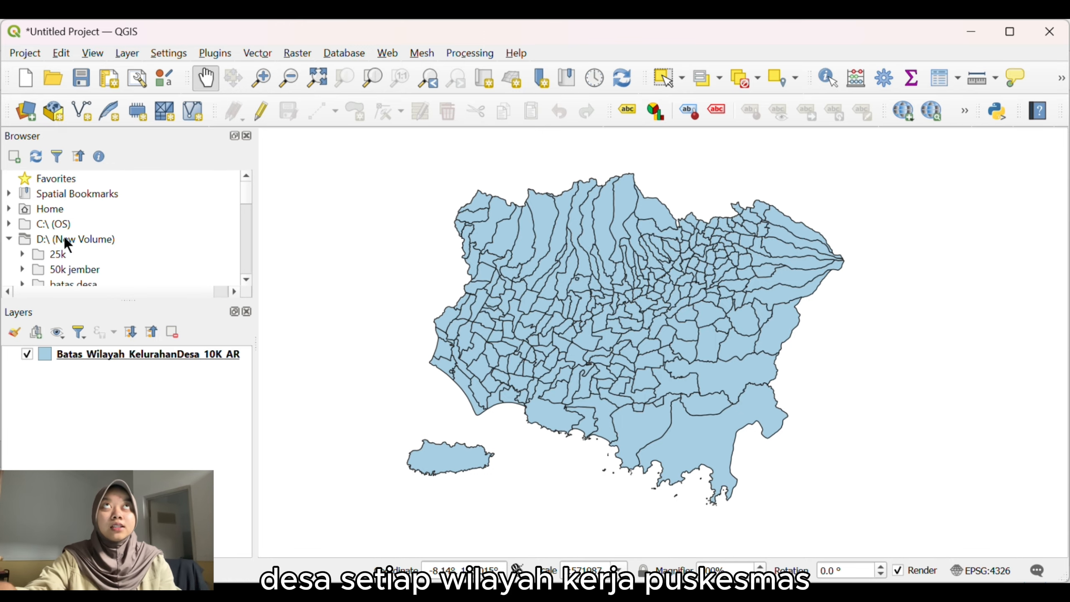
pyautogui.scroll(-1, 63, 236)
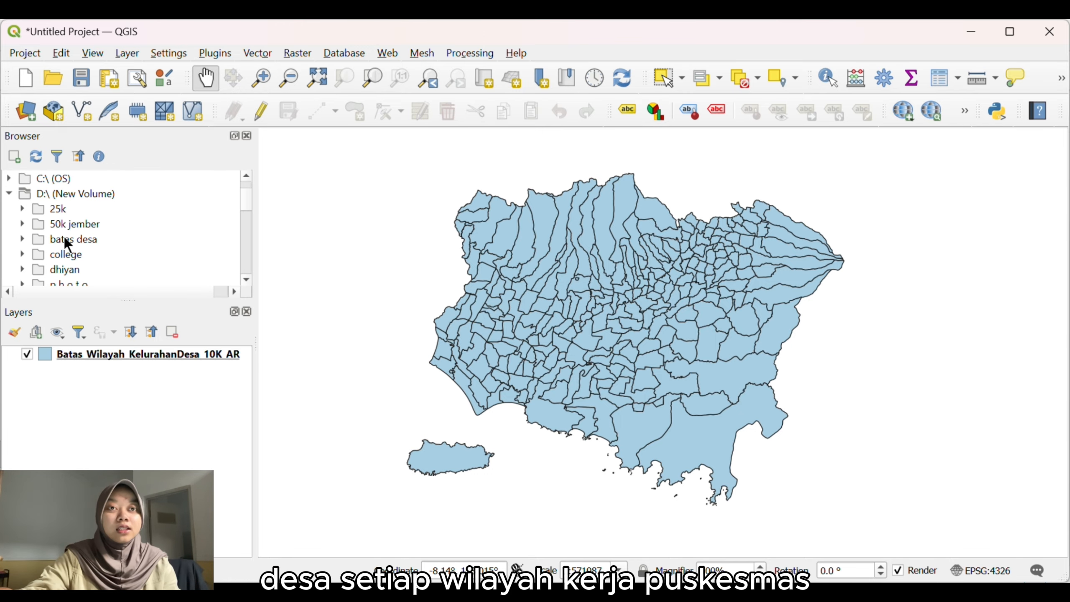
pyautogui.click(21, 239)
pyautogui.scroll(-1, 66, 231)
pyautogui.scroll(-2, 66, 236)
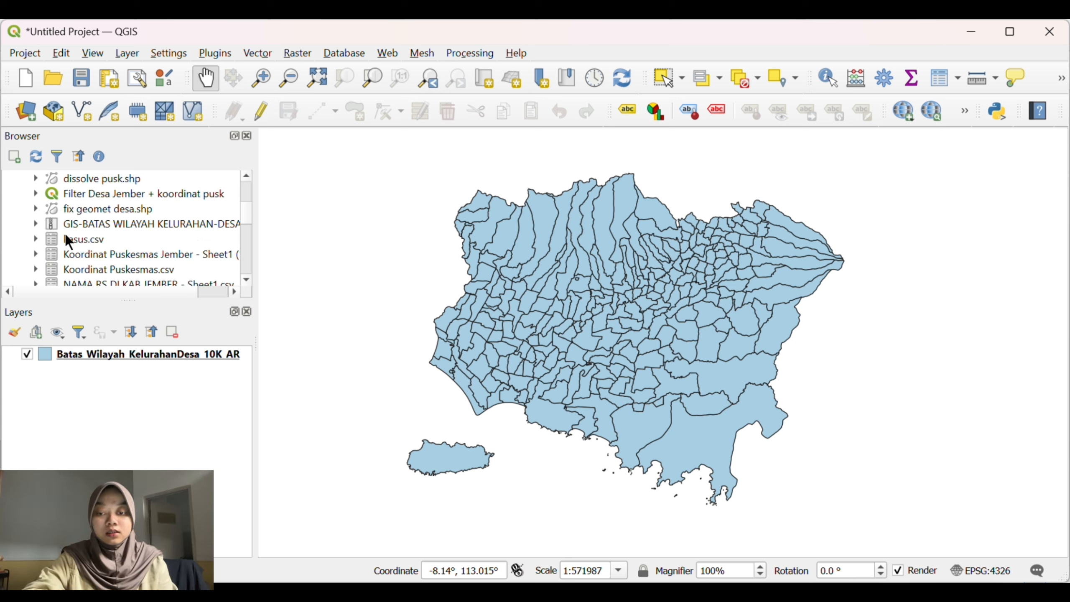
pyautogui.click(131, 269)
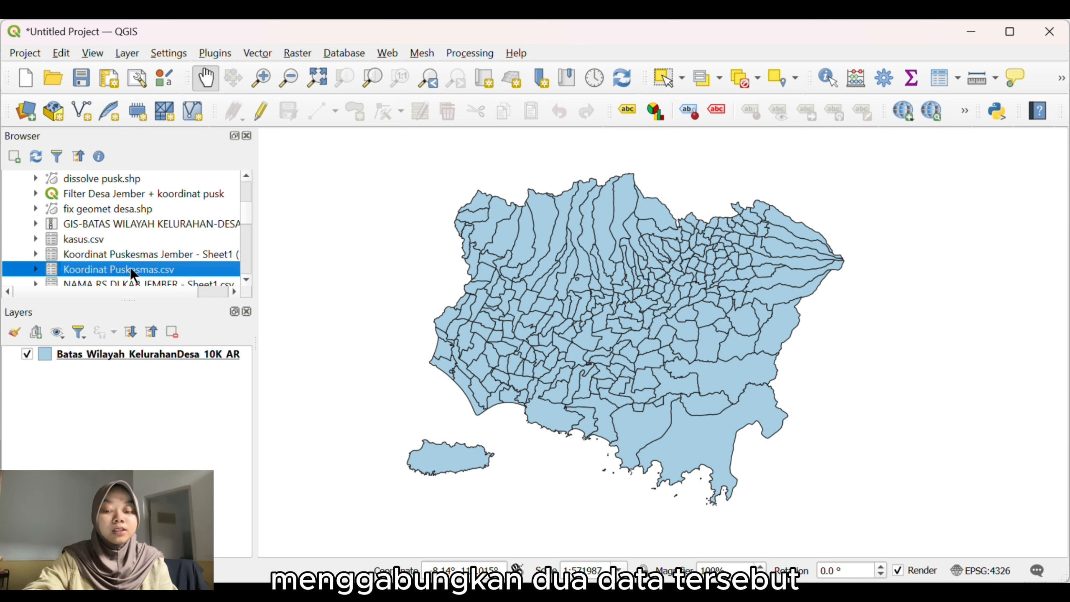
pyautogui.moveTo(131, 269); pyautogui.dragTo(178, 438)
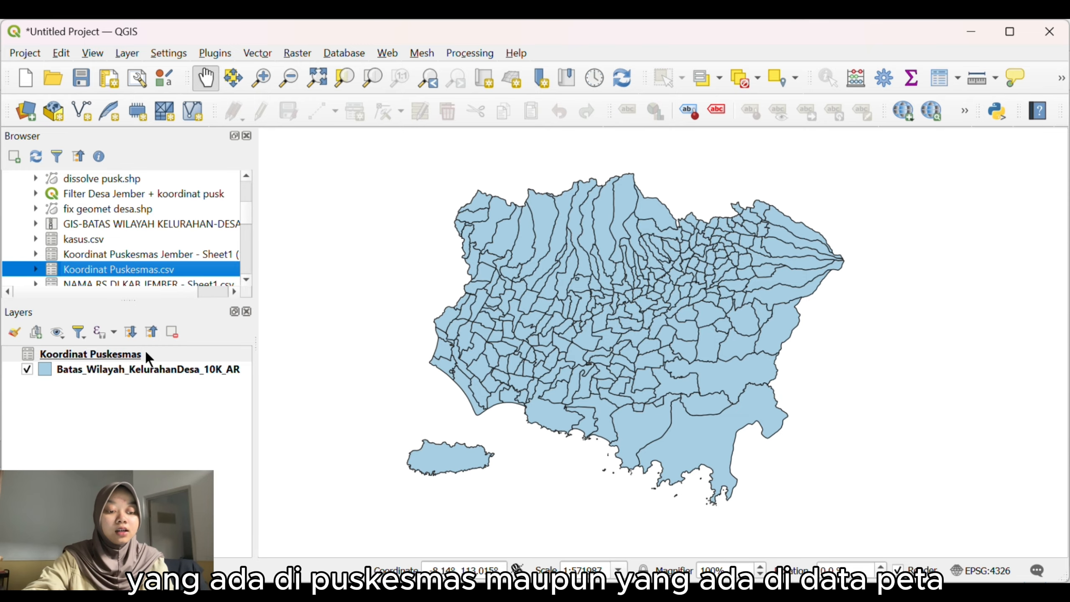
# - Start a vector join on Batas_Wilayah_KelurahanDesa_10K_AR, using Koordinat Puskesmas as the join layer and Desa as the join field
pyautogui.click(147, 370)
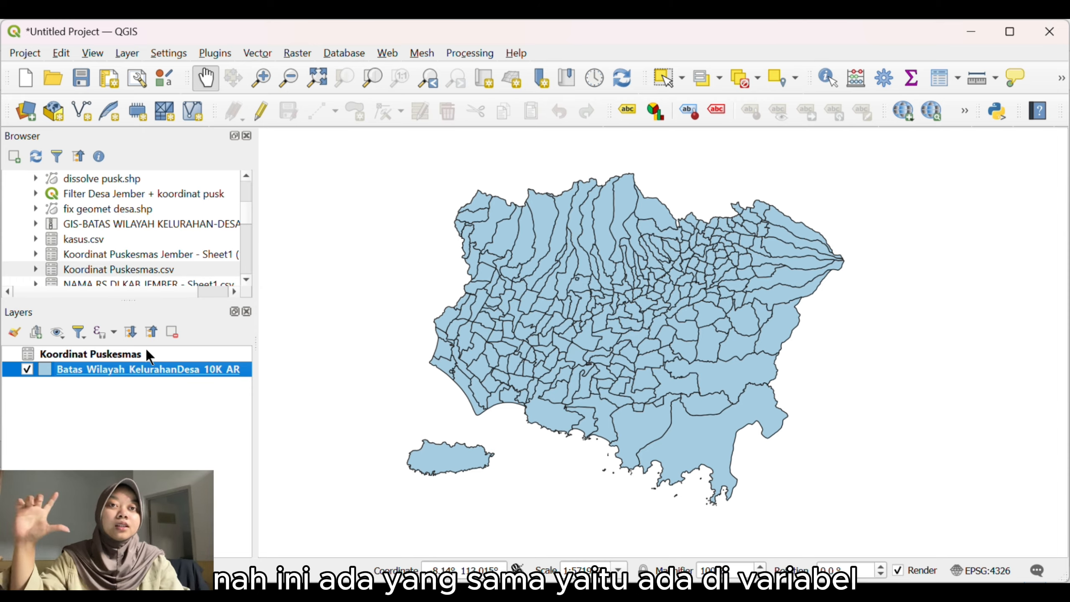
pyautogui.rightClick(127, 368)
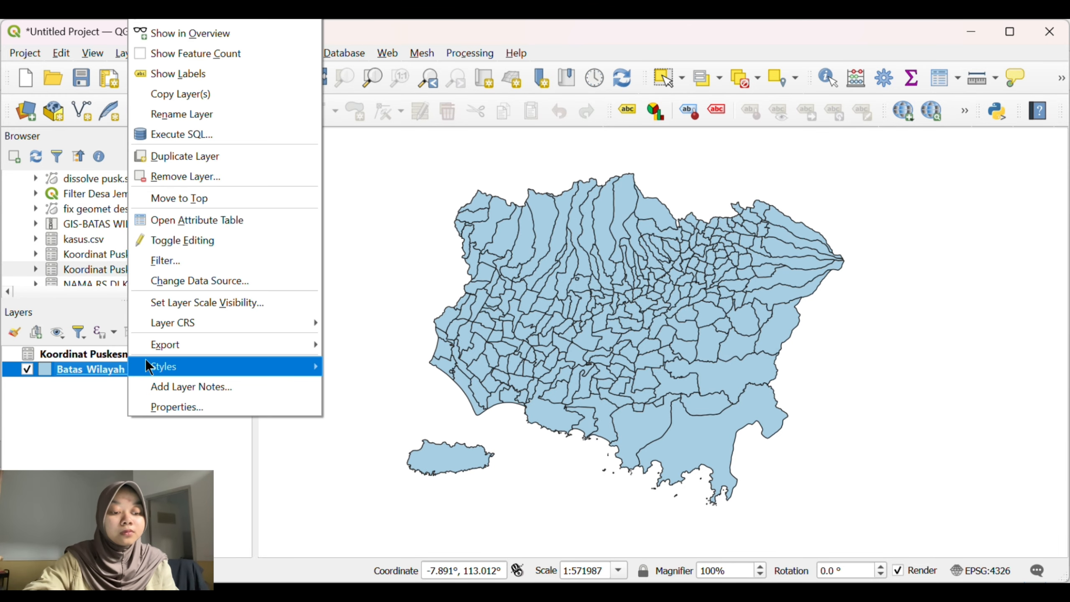
pyautogui.click(184, 403)
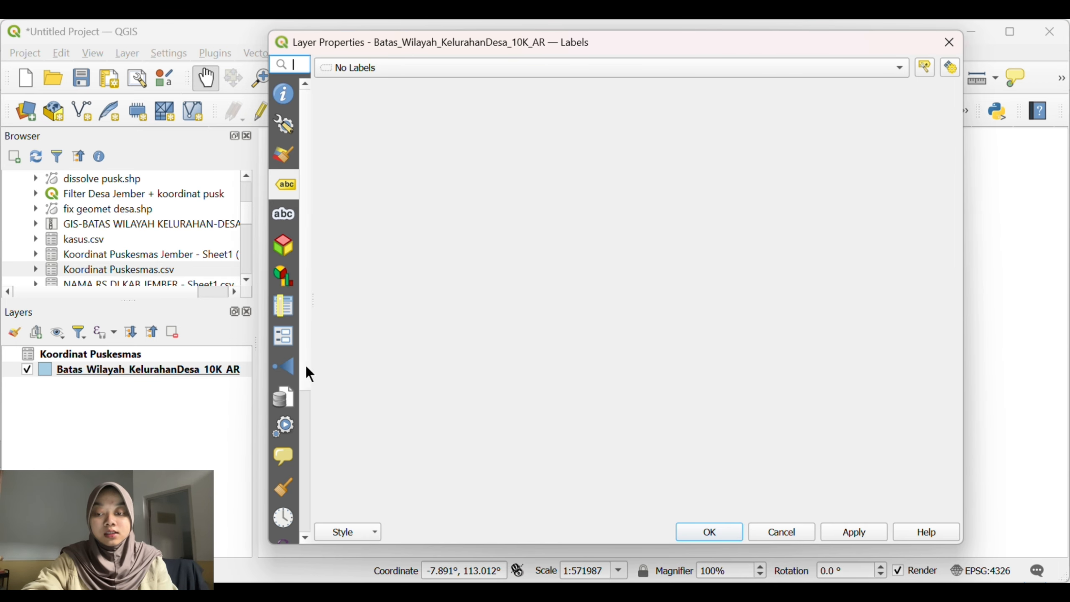
pyautogui.click(285, 367)
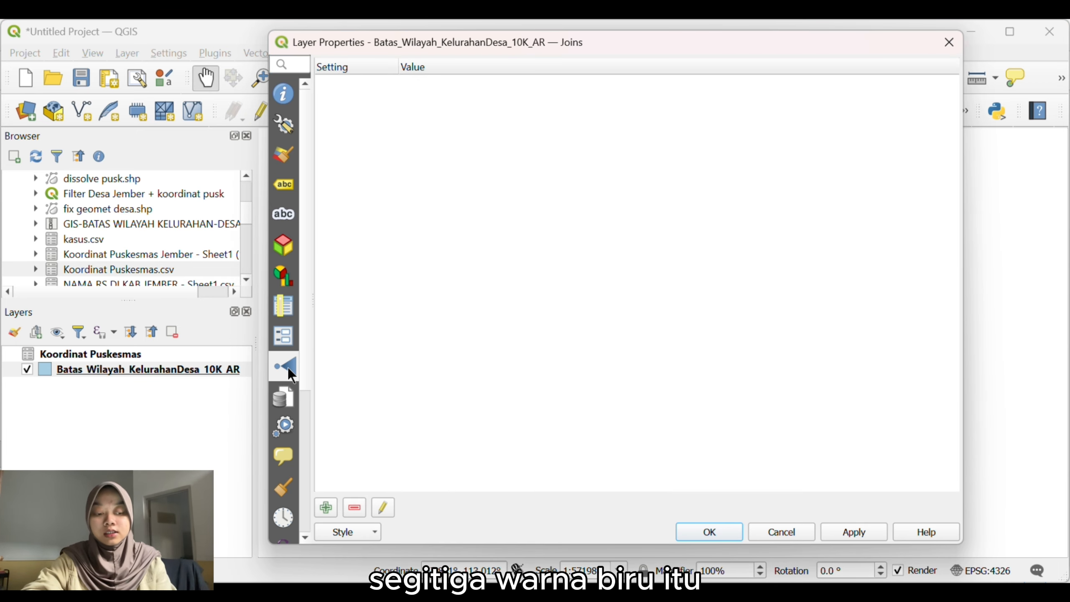
pyautogui.click(325, 507)
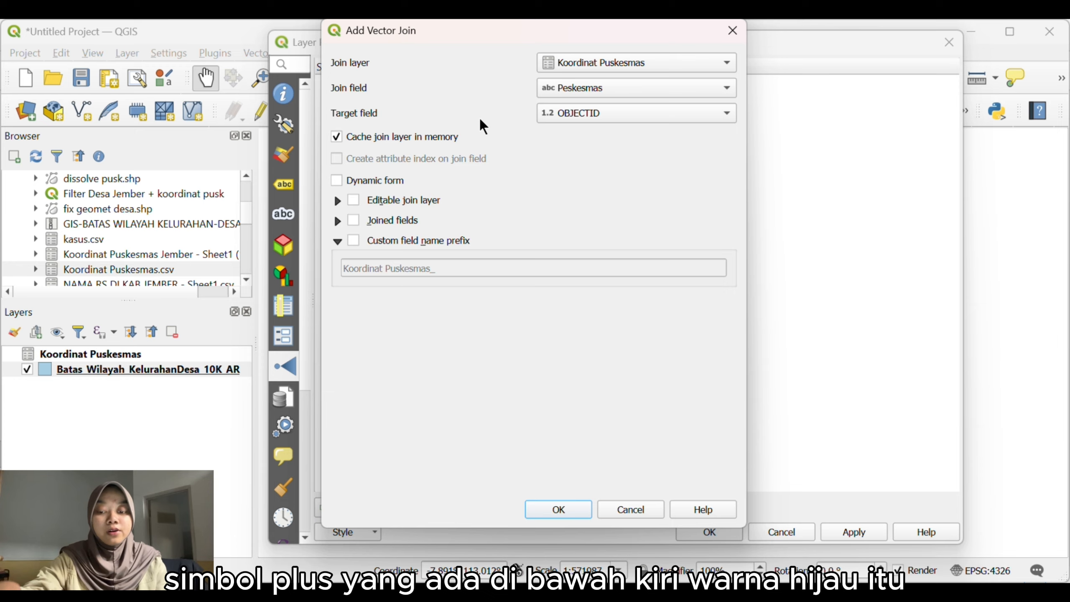
pyautogui.click(601, 63)
pyautogui.click(600, 63)
pyautogui.click(600, 87)
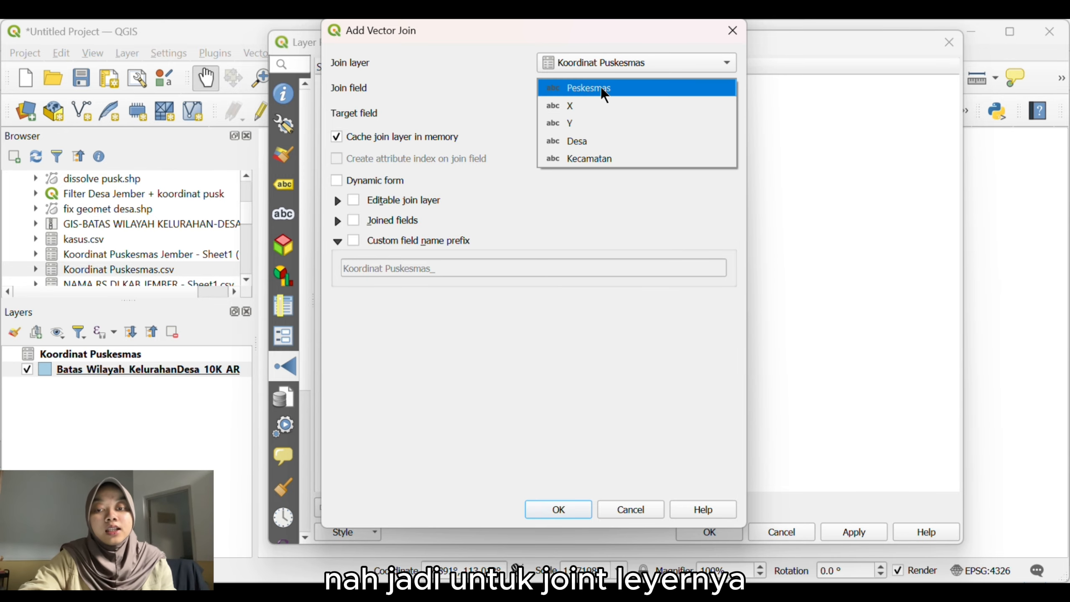
pyautogui.click(589, 158)
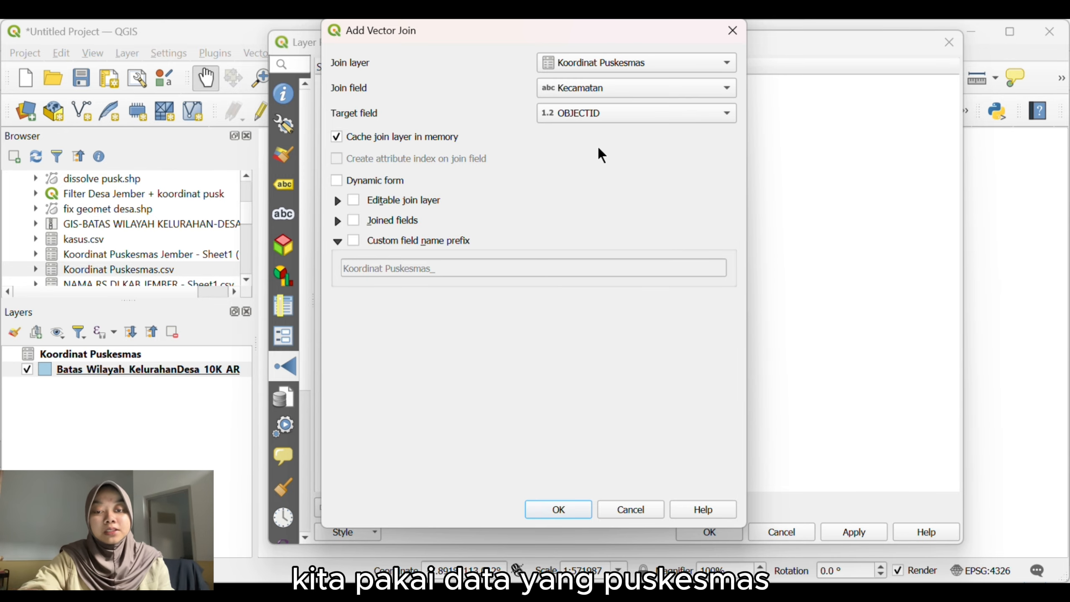
pyautogui.click(590, 87)
pyautogui.click(580, 70)
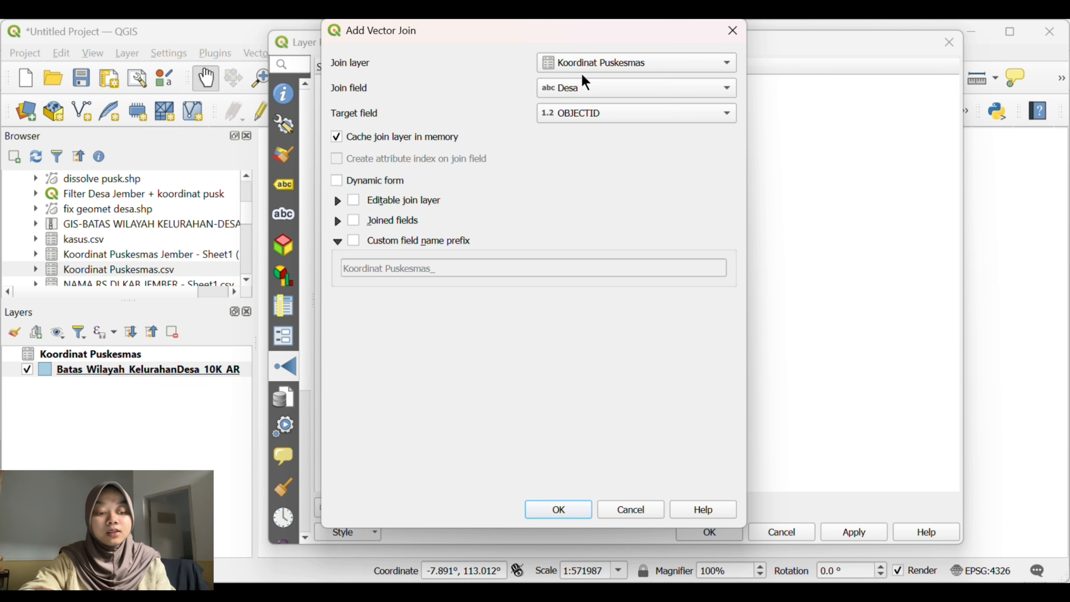
# - Set the join's target field to WADMKD and apply the join to the boundary layer
pyautogui.click(592, 112)
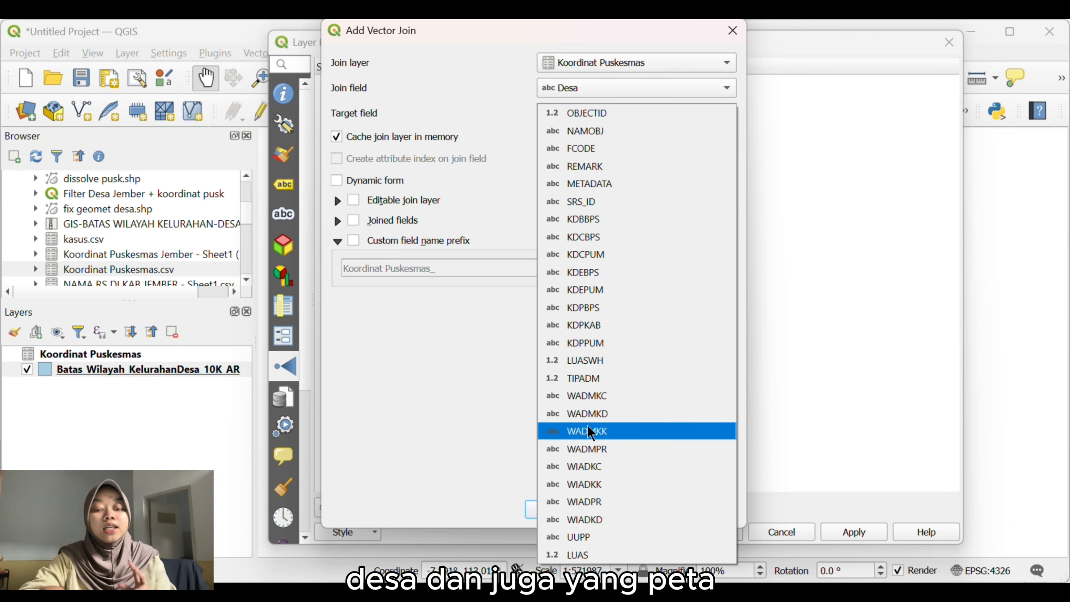
pyautogui.click(596, 414)
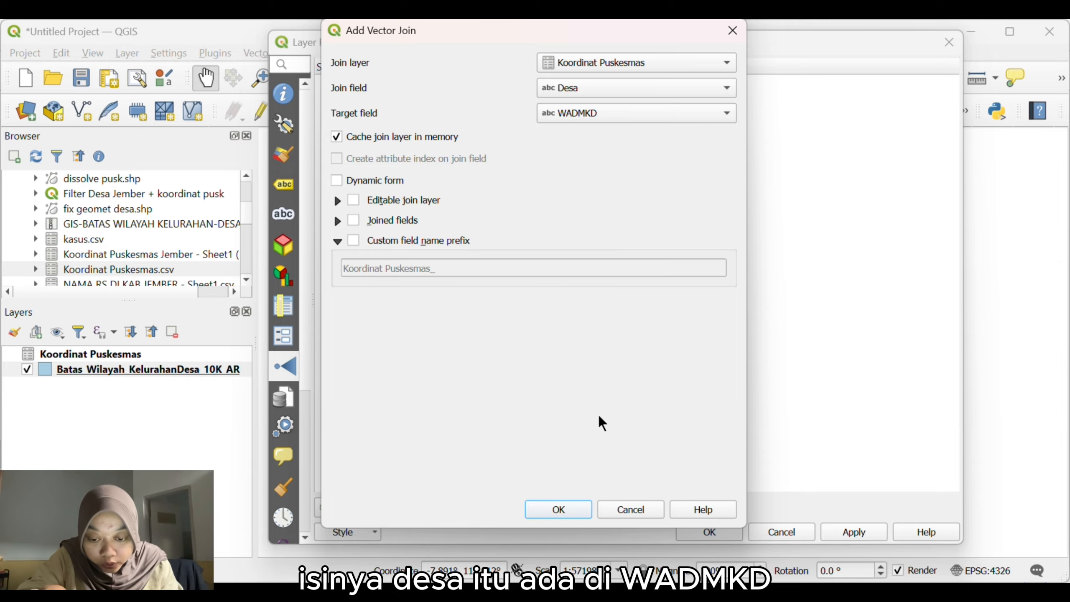
pyautogui.click(576, 510)
pyautogui.click(845, 535)
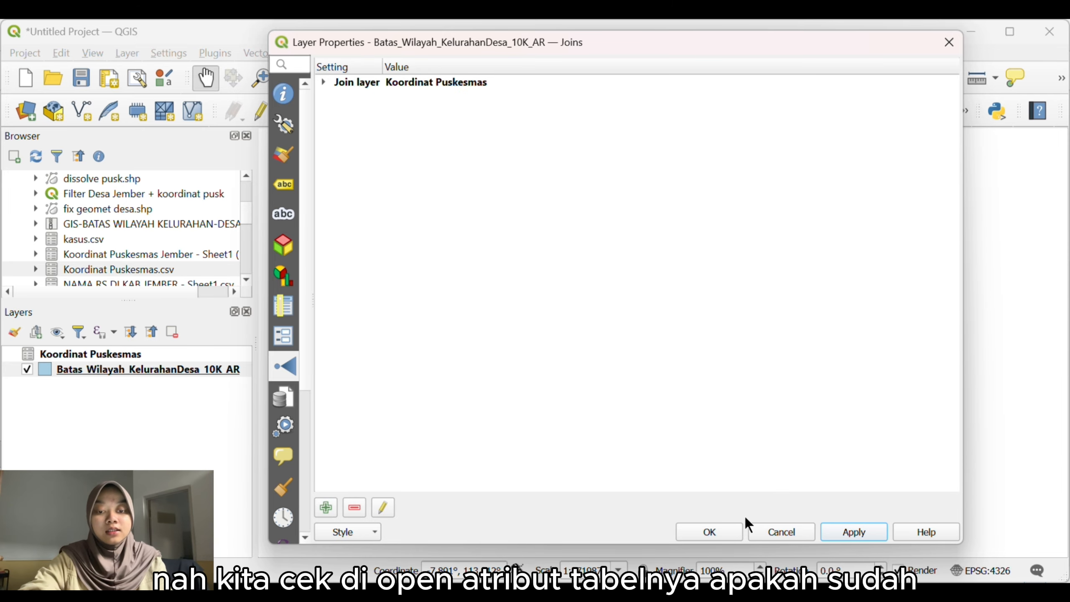
pyautogui.click(728, 533)
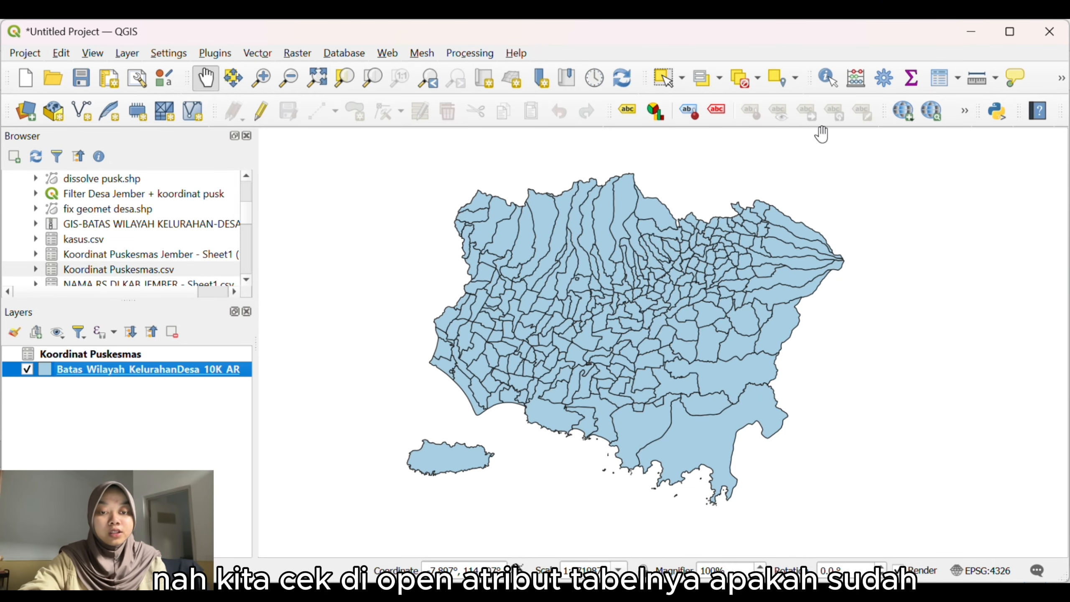
# - Check the boundary layer's attribute table for the joined Koordinat Puskesmas columns
pyautogui.click(931, 80)
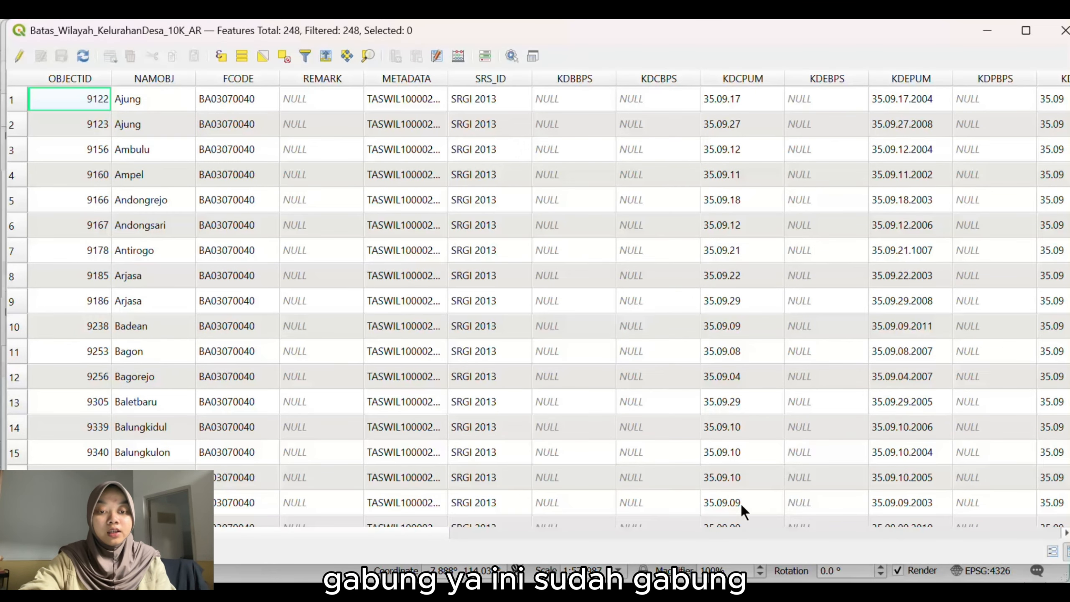
pyautogui.click(1023, 533)
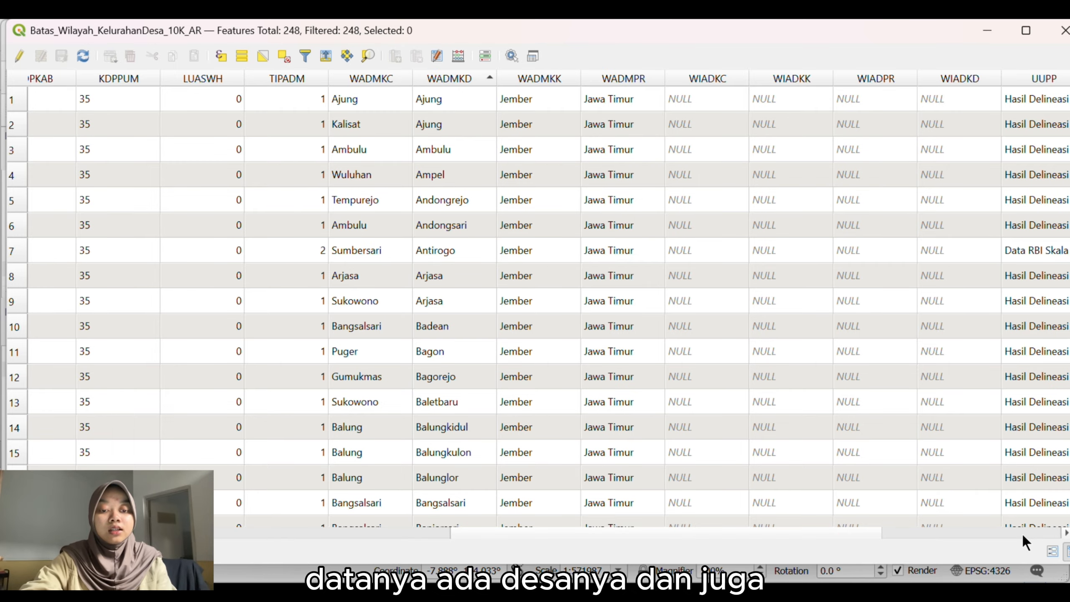
pyautogui.click(1022, 532)
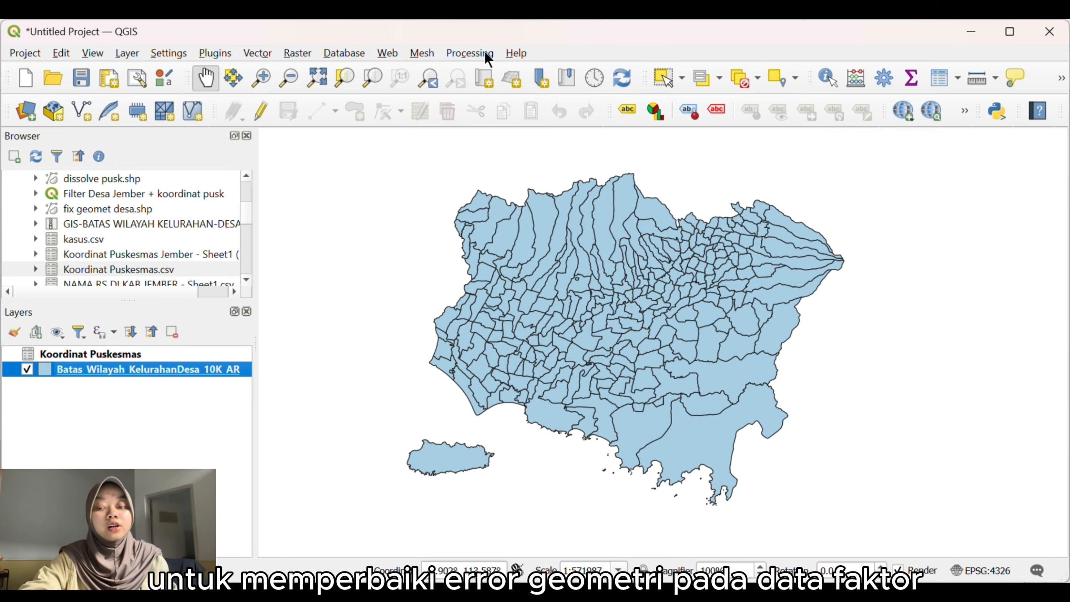
# - Run Fix Geometries on Batas_Wilayah_KelurahanDesa_10K_AR with the Structure repair method, outputting to a temporary layer
pyautogui.click(485, 51)
pyautogui.click(489, 70)
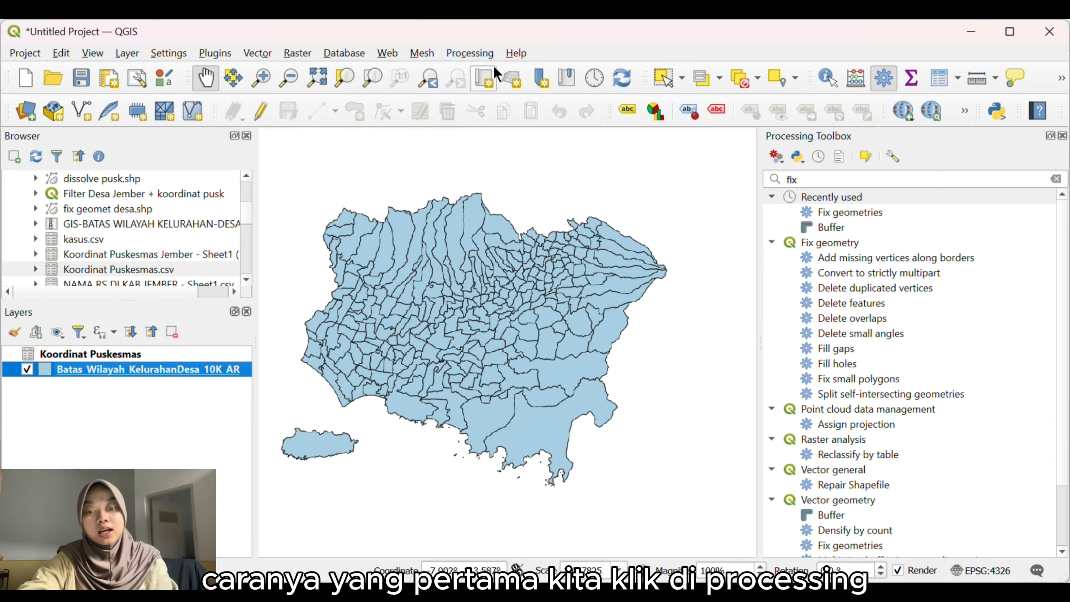
pyautogui.click(852, 211)
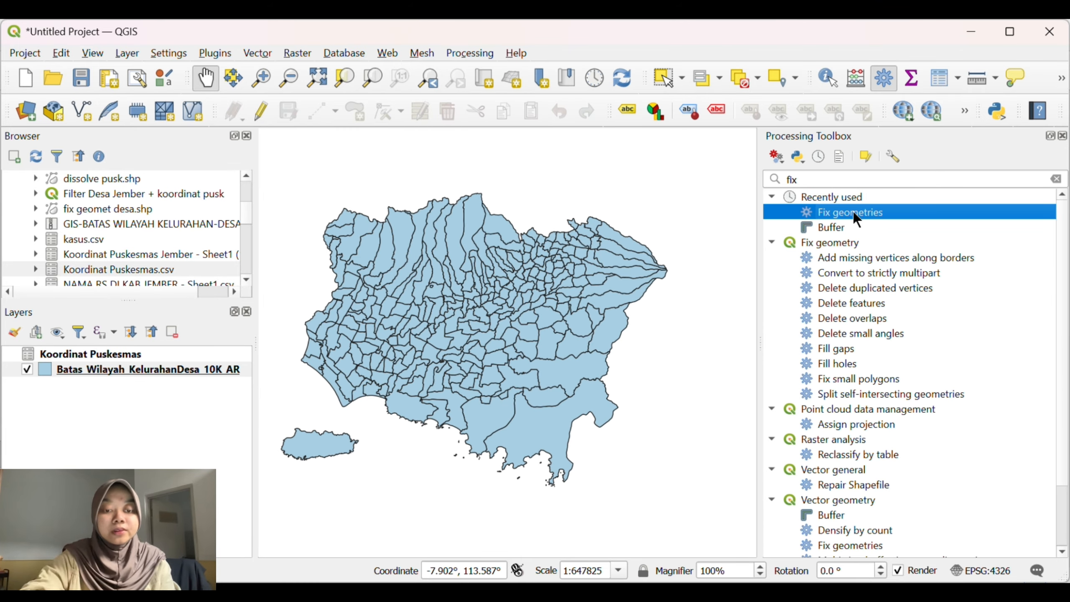
pyautogui.doubleClick(839, 209)
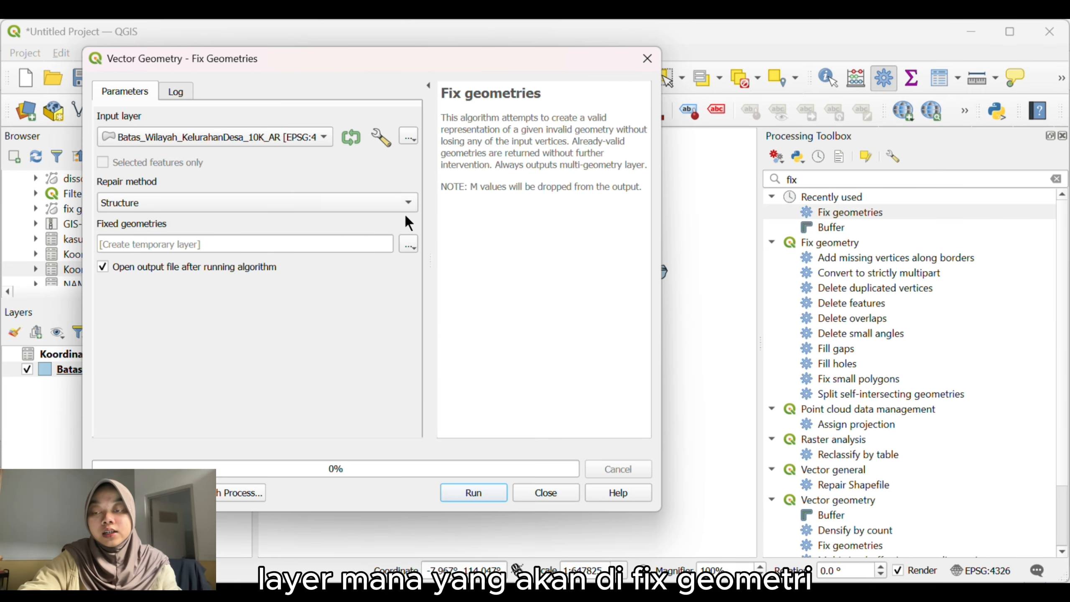
pyautogui.click(498, 488)
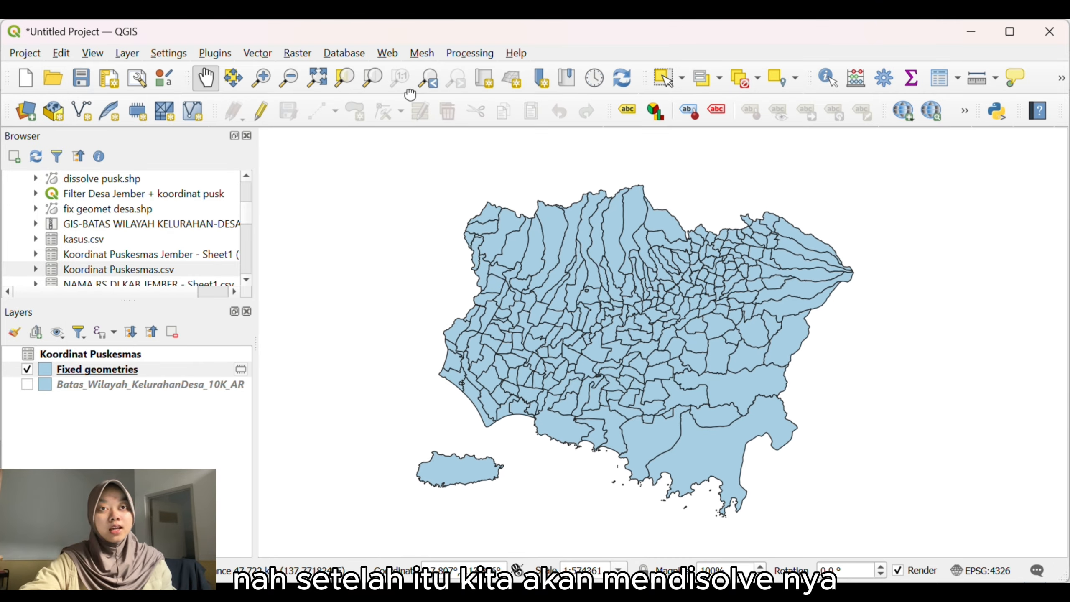
# - Dissolve the Fixed geometries layer by the Koordinat Puskesmas_Peskesmas field into a temporary layer
pyautogui.click(261, 53)
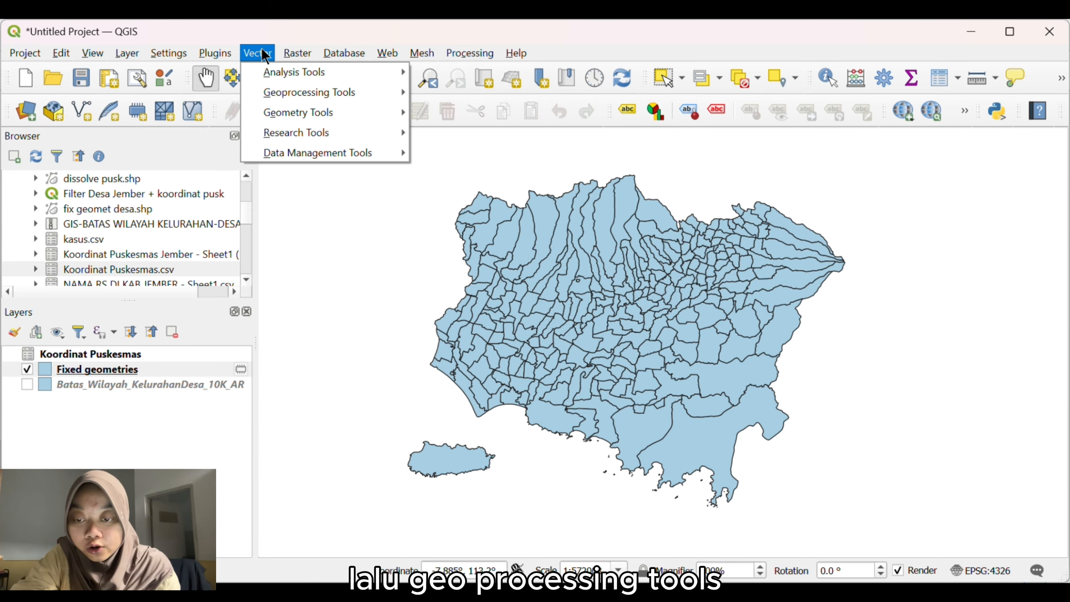
pyautogui.moveTo(339, 91)
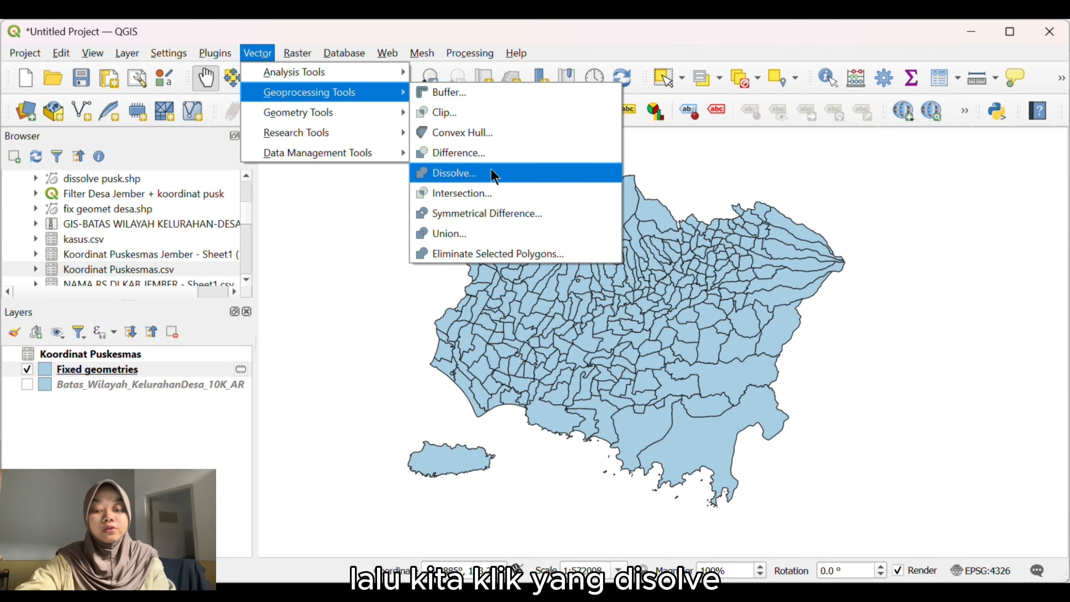
pyautogui.click(491, 173)
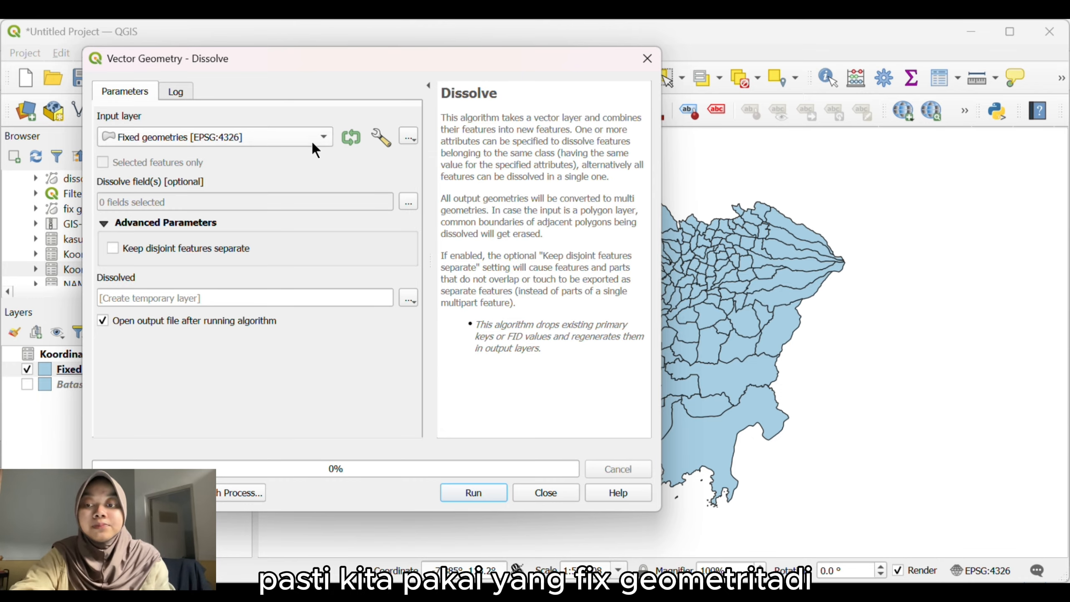
pyautogui.click(314, 141)
pyautogui.click(256, 137)
pyautogui.click(408, 202)
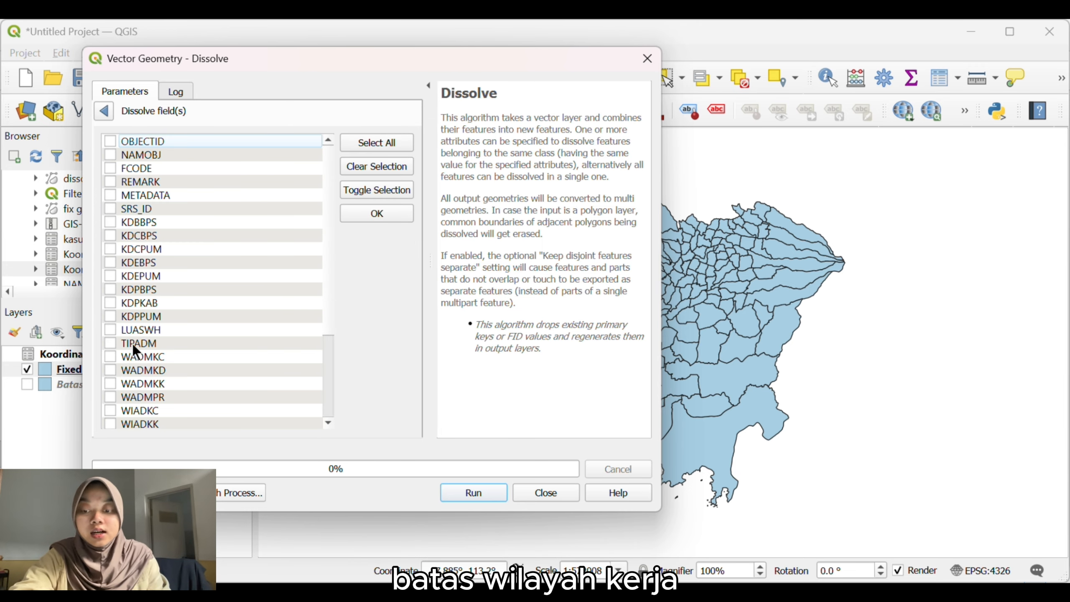
pyautogui.scroll(-3, 132, 343)
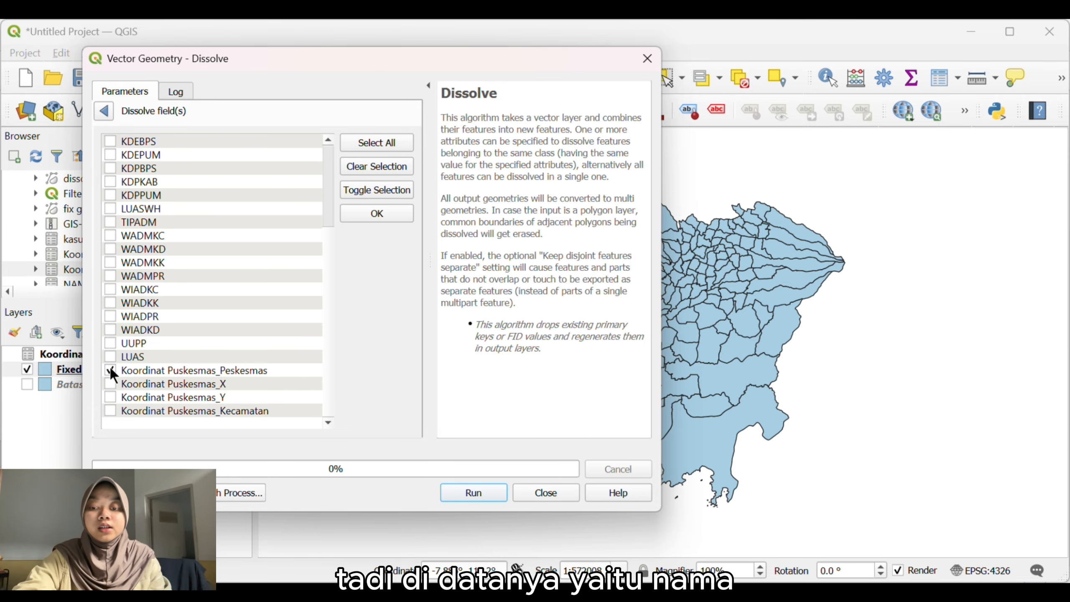
pyautogui.click(388, 213)
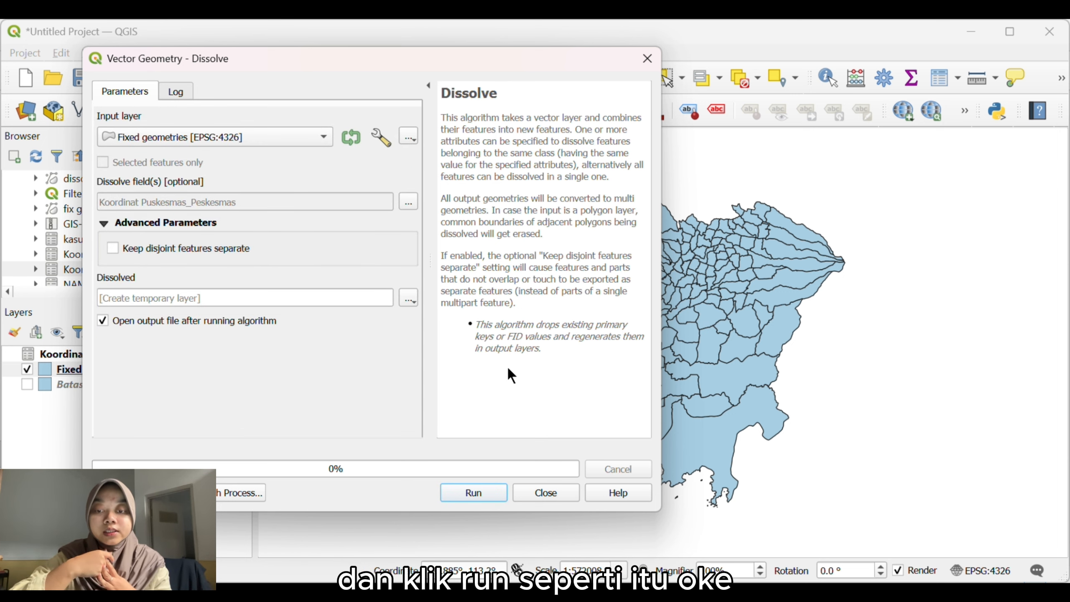
pyautogui.click(472, 494)
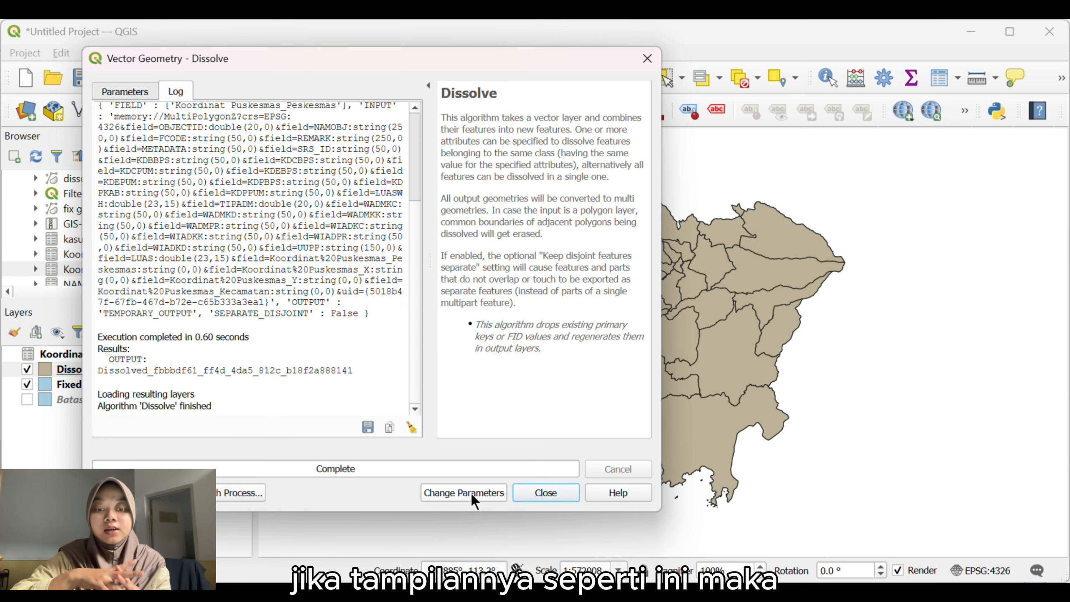
pyautogui.moveTo(562, 54); pyautogui.dragTo(567, 56)
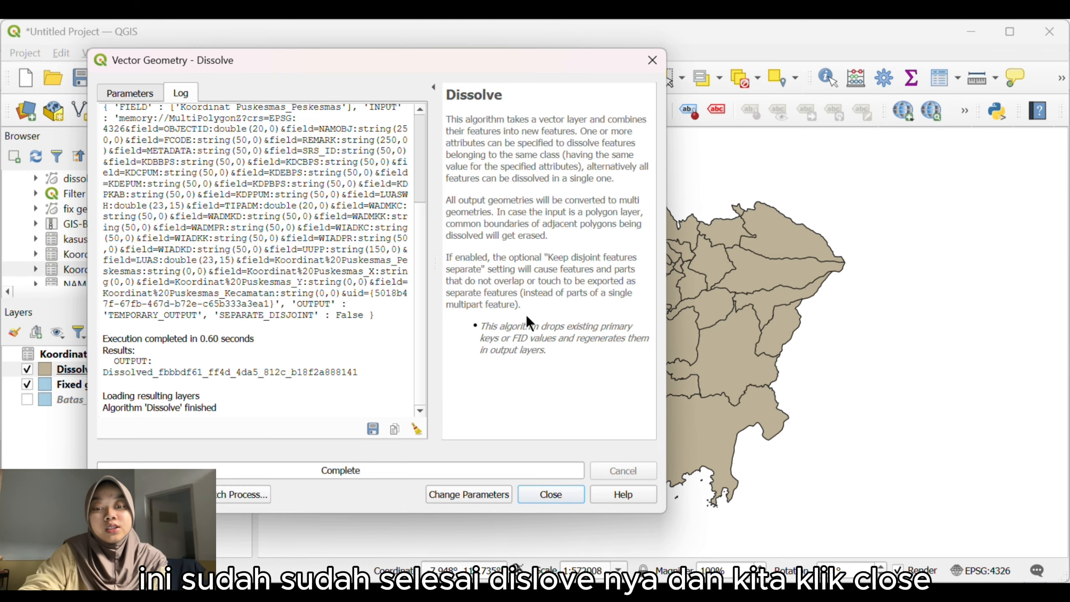
# - Close the Dissolve tool and toggle the Dissolved layer's visibility to compare it with the Fixed geometries boundaries
pyautogui.click(551, 494)
pyautogui.click(25, 369)
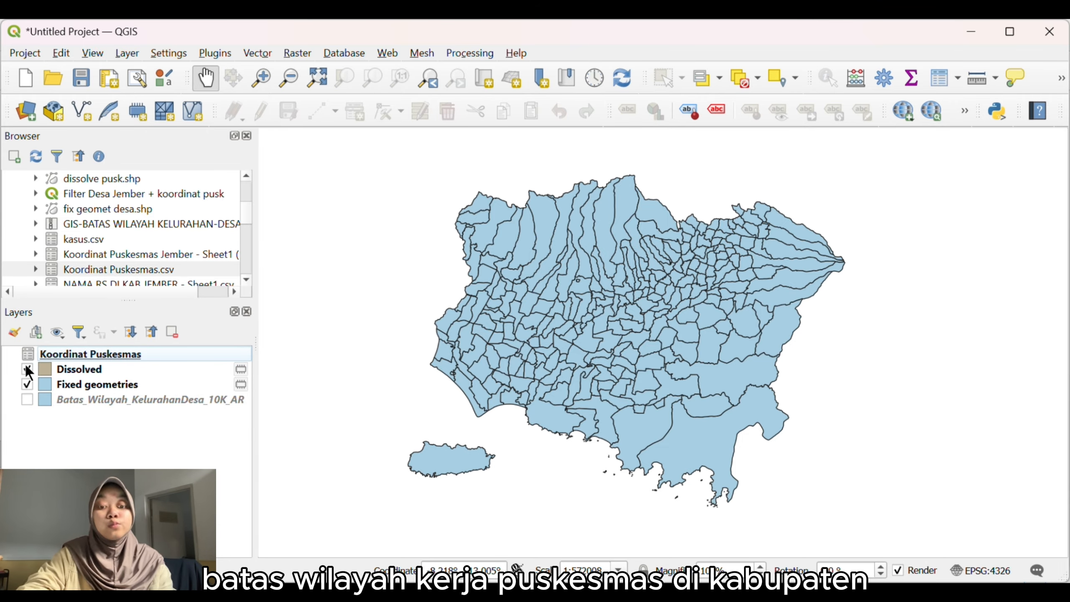
pyautogui.click(27, 369)
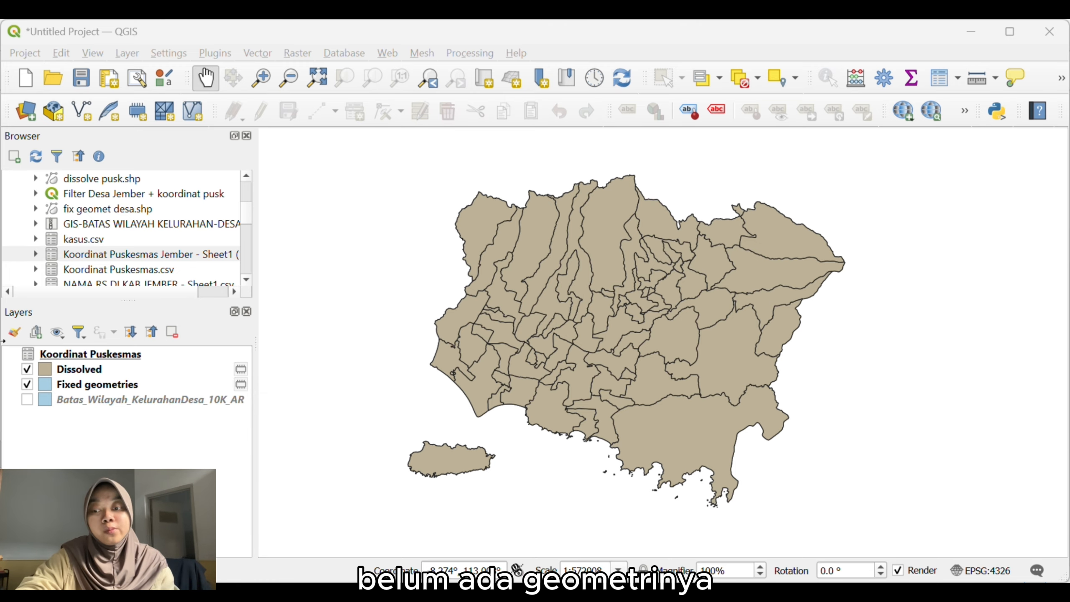
# - Choose Koordinat Puskesmas Jember - Sheet1 (1).csv from the batas desa folder as the source for a delimited text layer
pyautogui.click(26, 114)
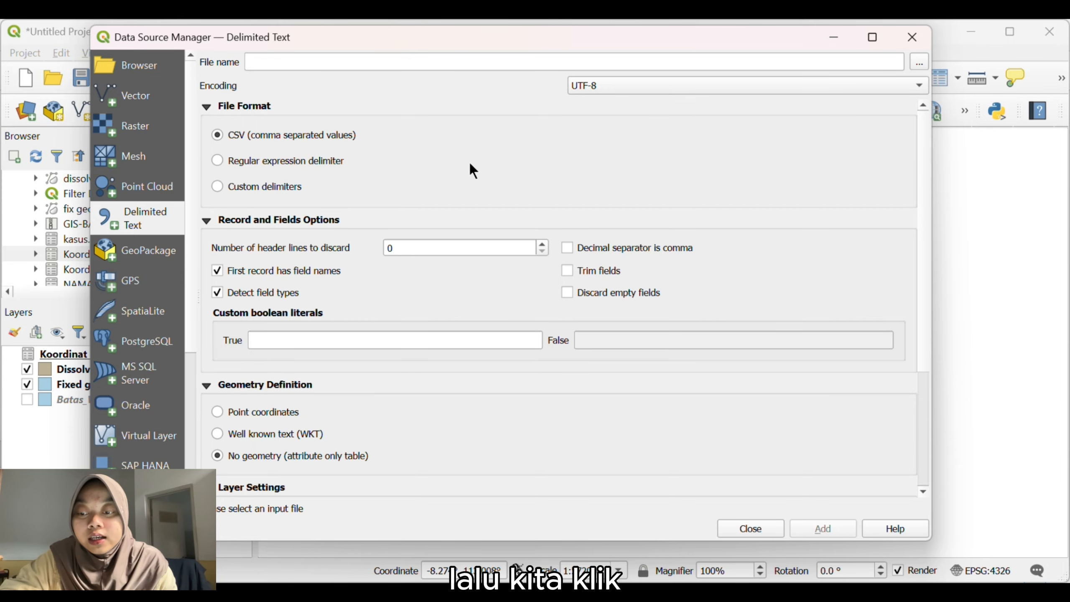
pyautogui.click(919, 62)
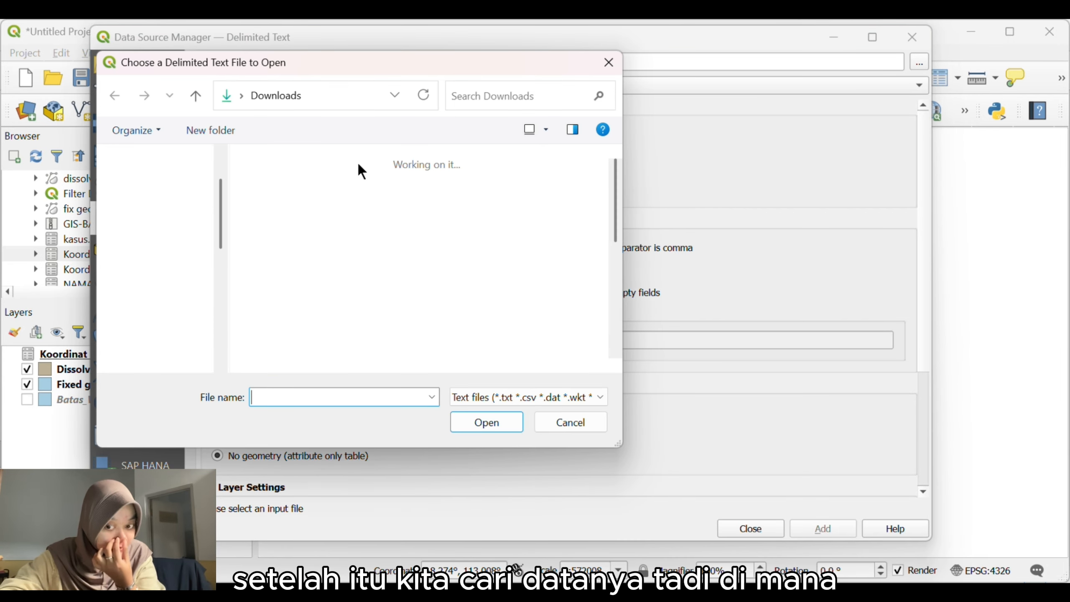
pyautogui.scroll(2, 181, 335)
pyautogui.click(177, 292)
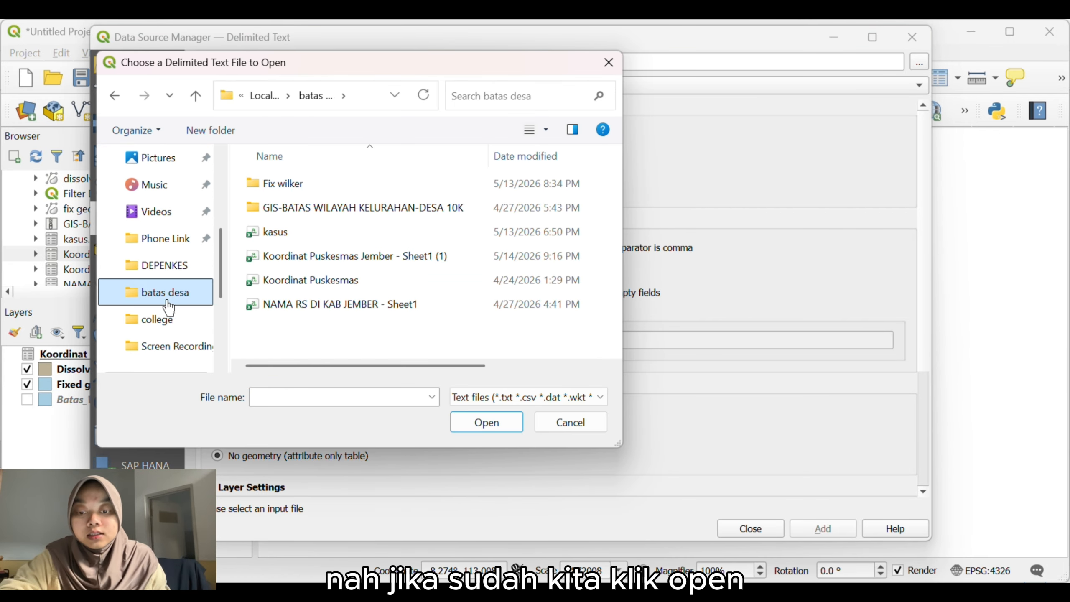
pyautogui.click(357, 256)
pyautogui.click(482, 419)
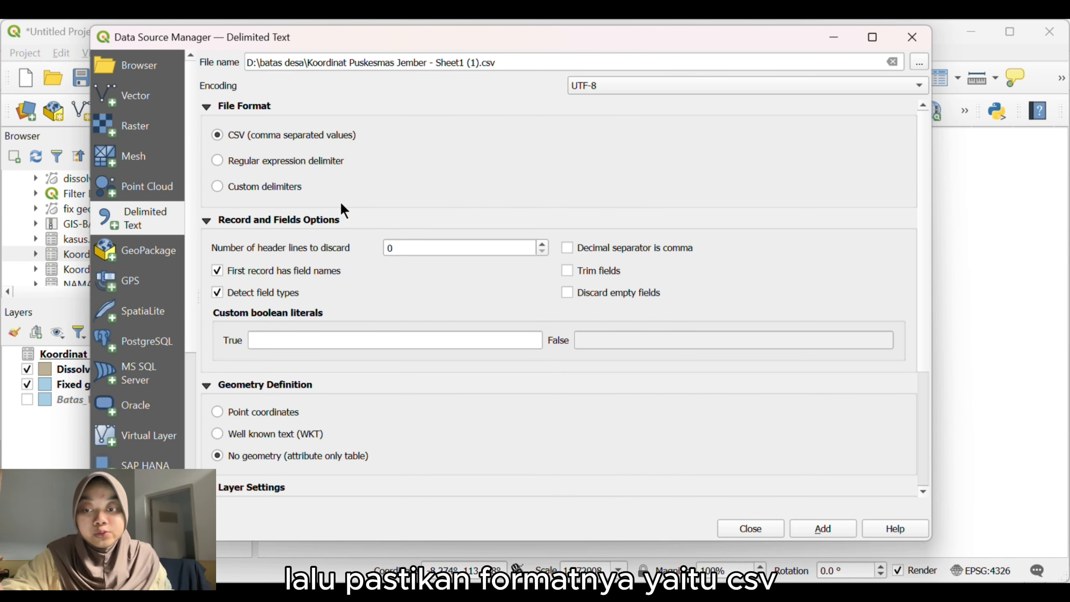
# - Define point coordinates from the X and Y fields in EPSG:4326 - WGS 84, check the sample data and add the layer
pyautogui.click(218, 410)
pyautogui.scroll(-2, 540, 330)
pyautogui.scroll(-1, 476, 450)
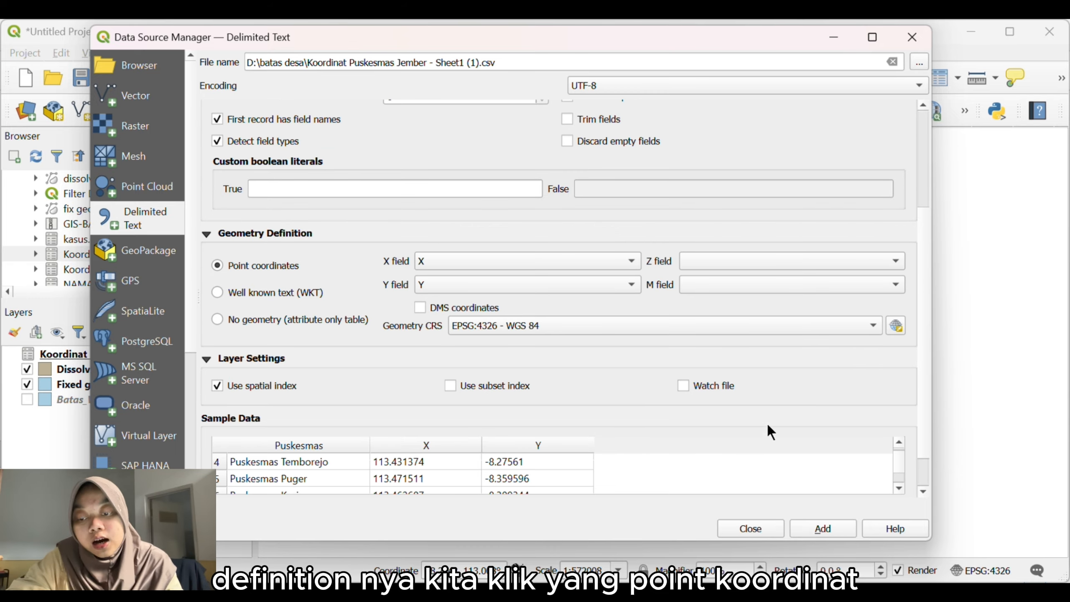
pyautogui.scroll(5, 425, 450)
pyautogui.scroll(-3, 404, 468)
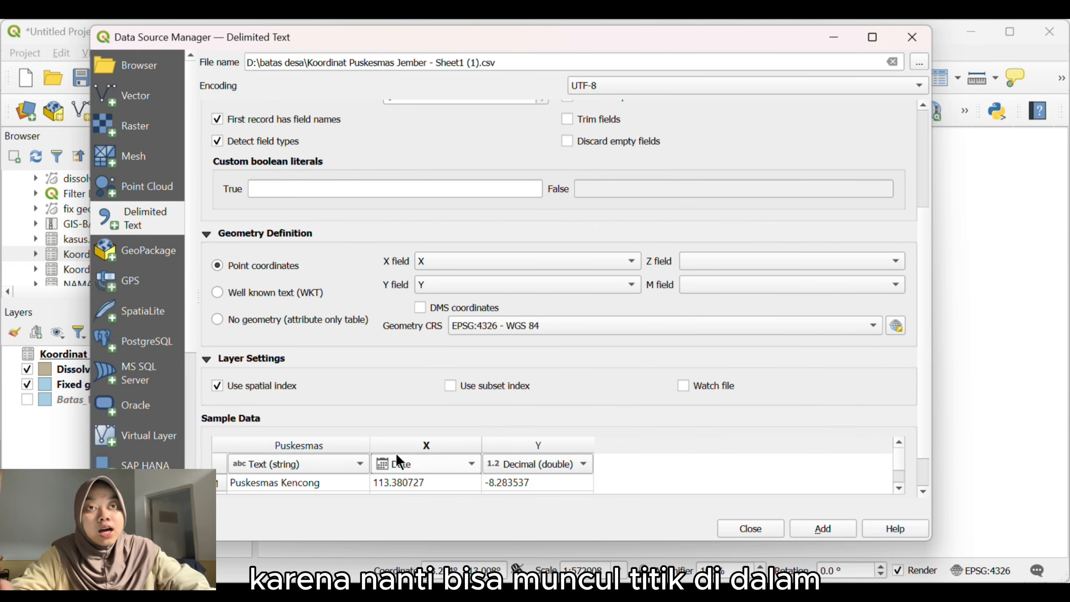
pyautogui.scroll(-4, 326, 479)
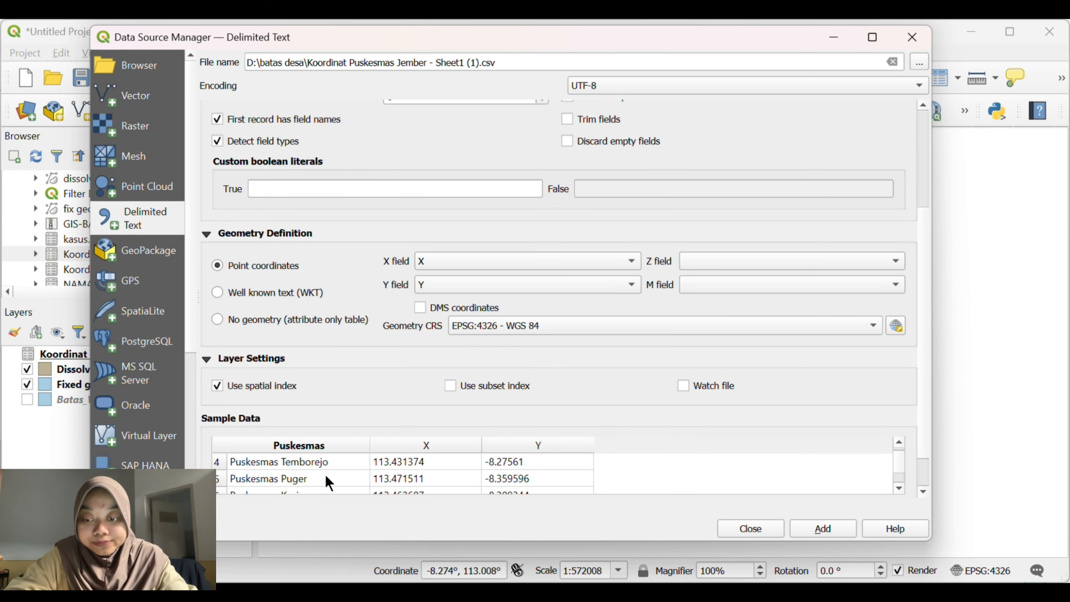
pyautogui.scroll(-4, 327, 475)
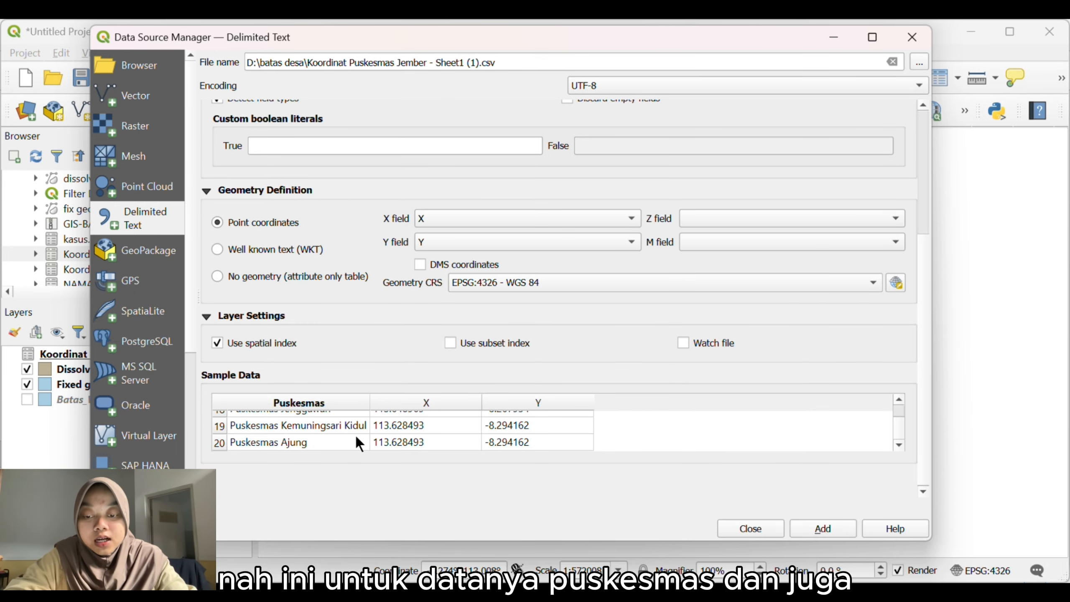
pyautogui.scroll(1, 902, 417)
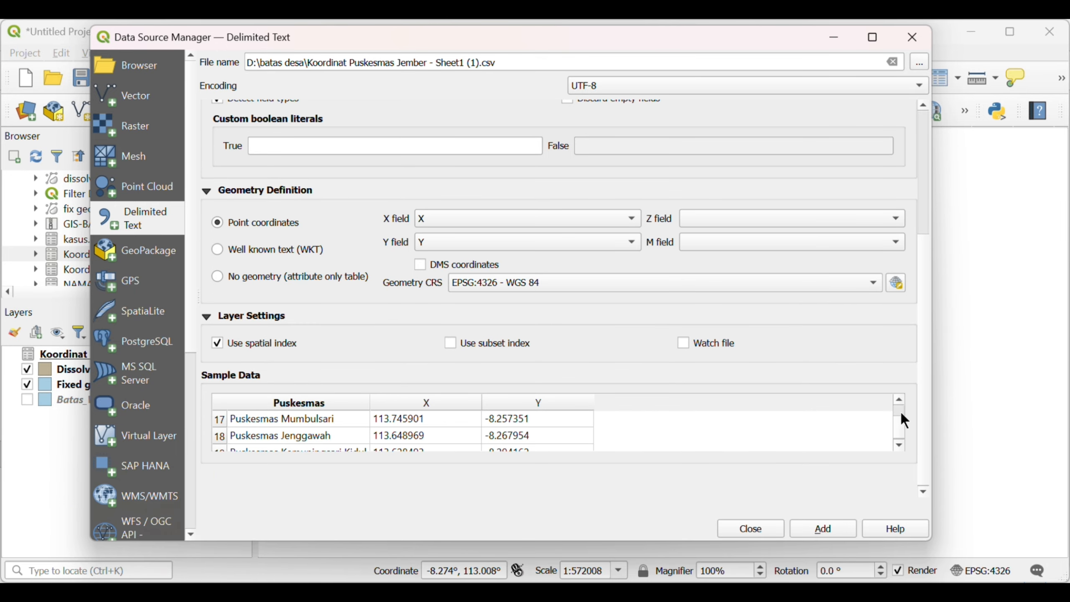
pyautogui.scroll(1, 901, 417)
pyautogui.scroll(-2, 903, 434)
pyautogui.scroll(6, 902, 421)
pyautogui.scroll(-7, 905, 428)
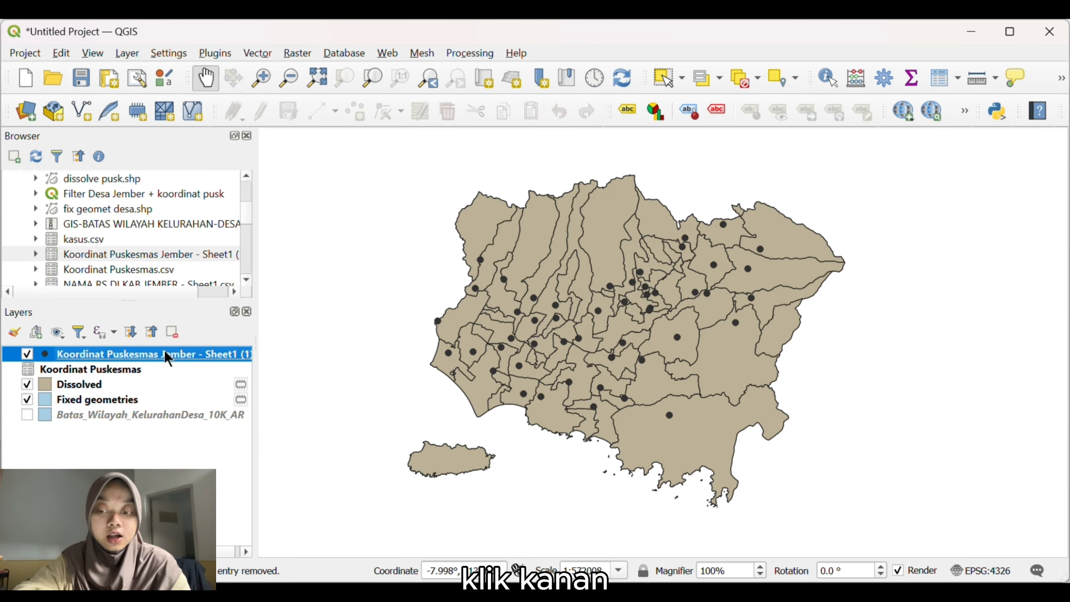
# - Label the Koordinat Puskesmas Jember - Sheet1 (1) points with Single Labels using the Puskesmas field
pyautogui.rightClick(135, 353)
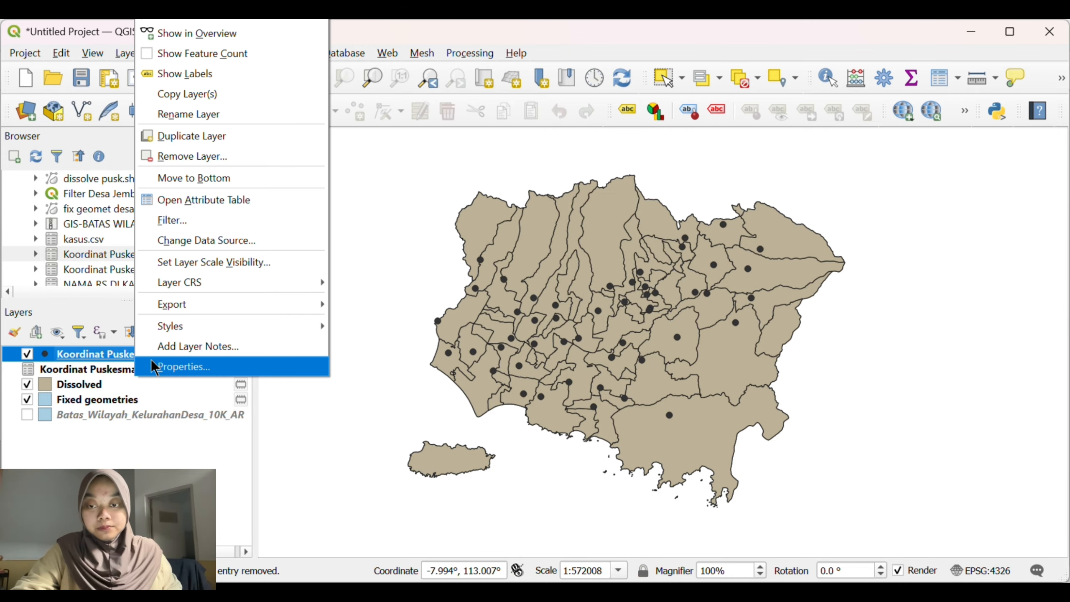
pyautogui.click(152, 362)
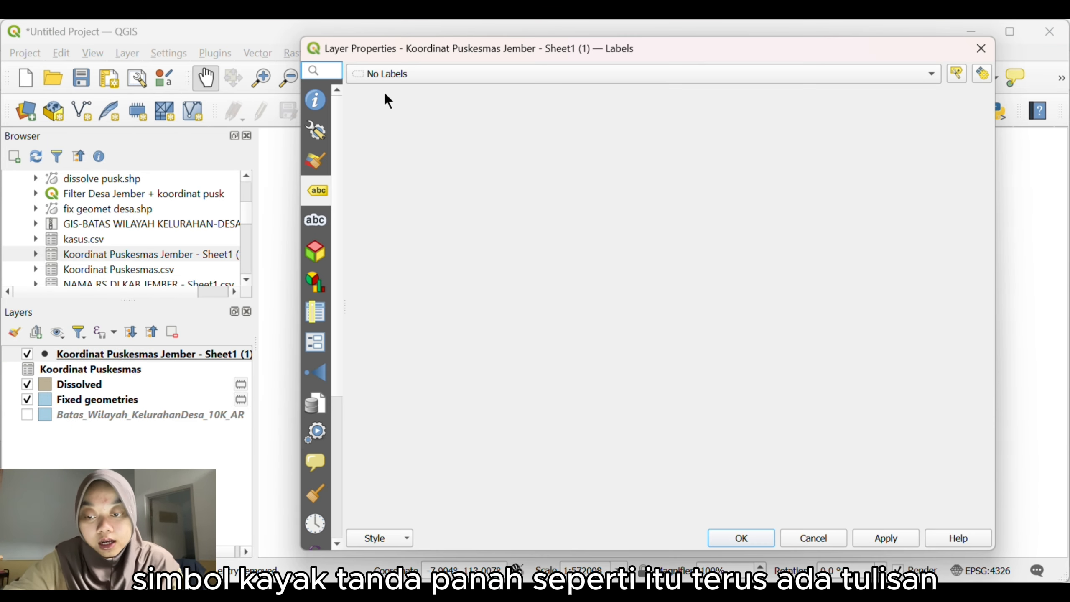
pyautogui.click(393, 74)
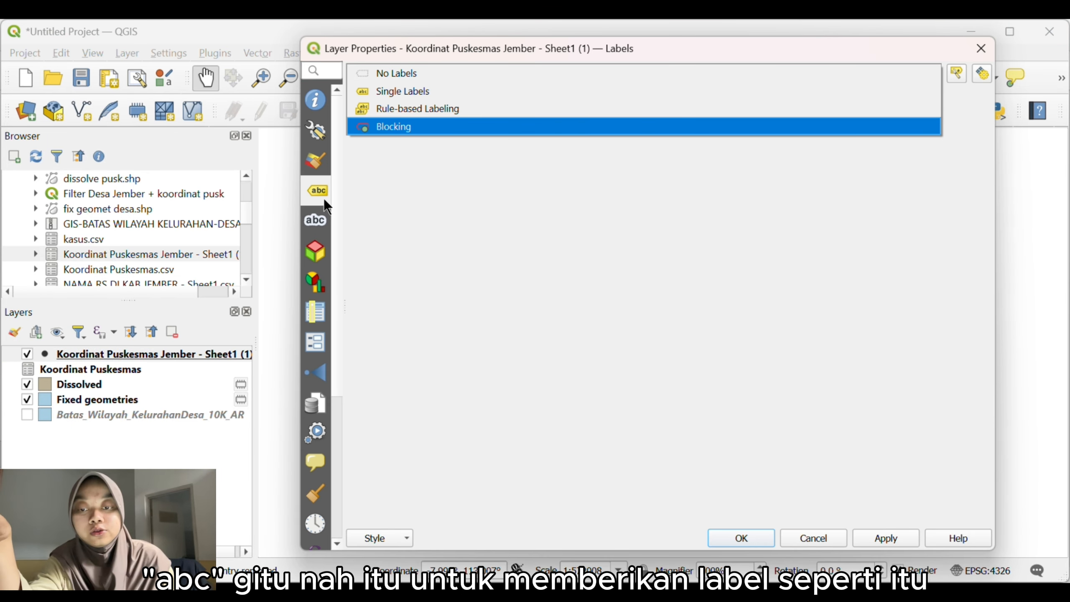
pyautogui.click(397, 93)
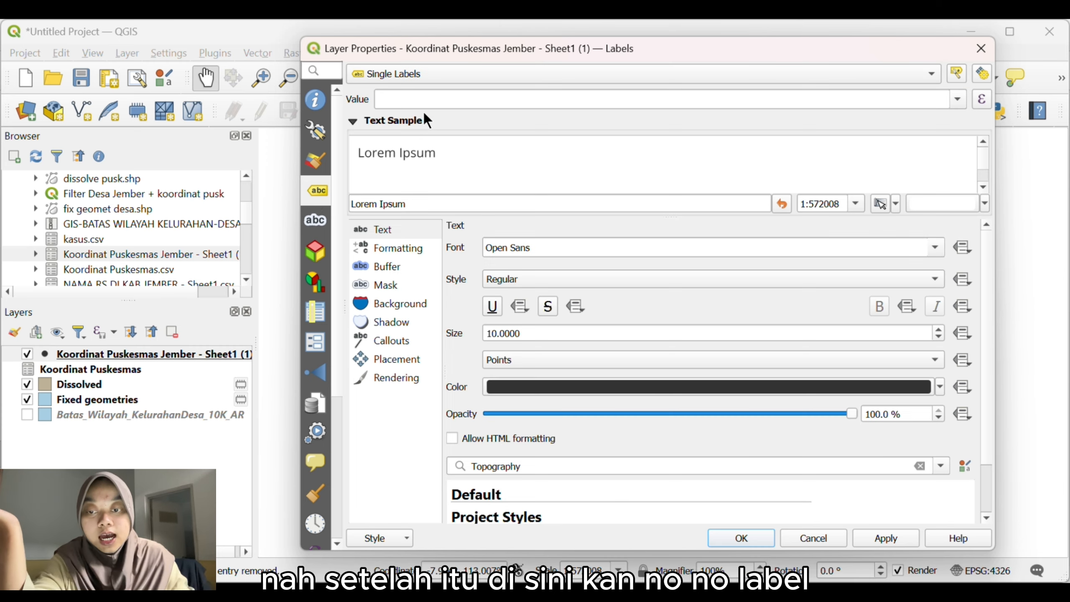
pyautogui.click(957, 98)
pyautogui.click(540, 122)
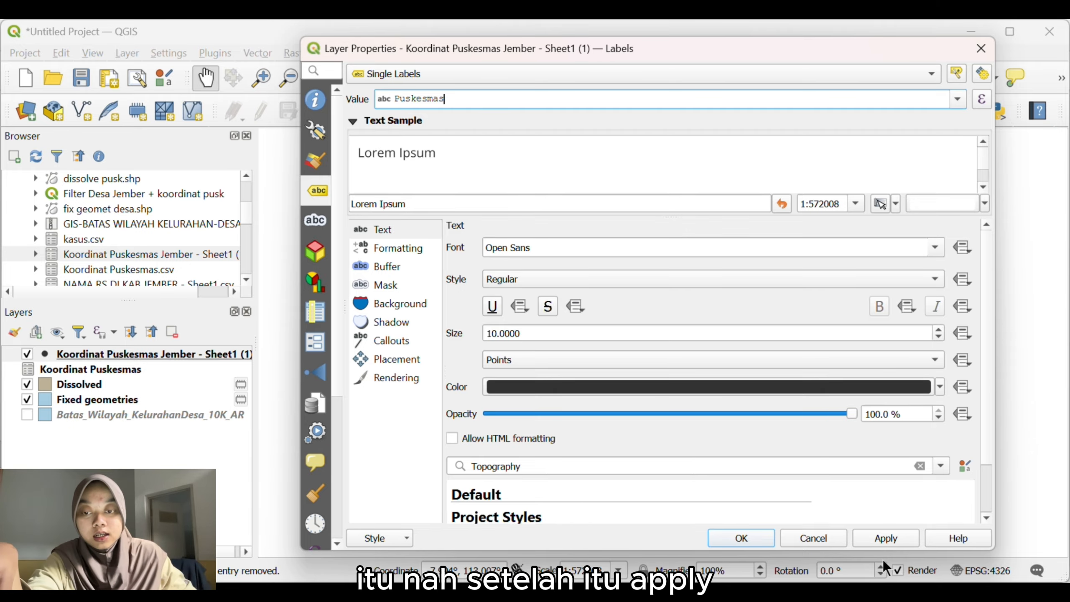
pyautogui.click(870, 541)
pyautogui.moveTo(791, 41); pyautogui.dragTo(390, 147)
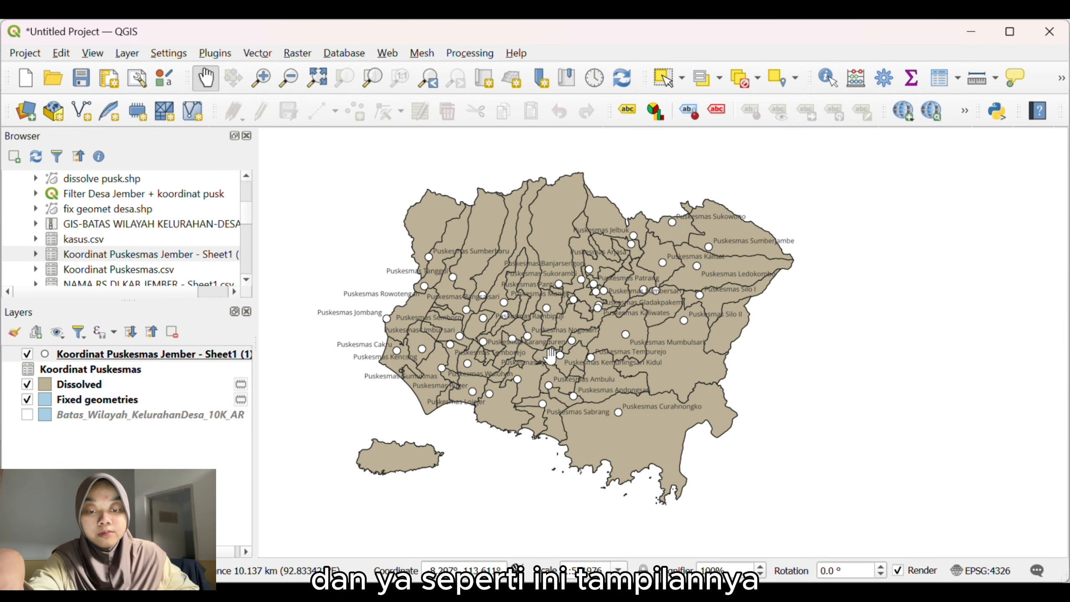
# - Examine the labelled puskesmas points across the dissolved working areas on the map
pyautogui.scroll(5, 551, 356)
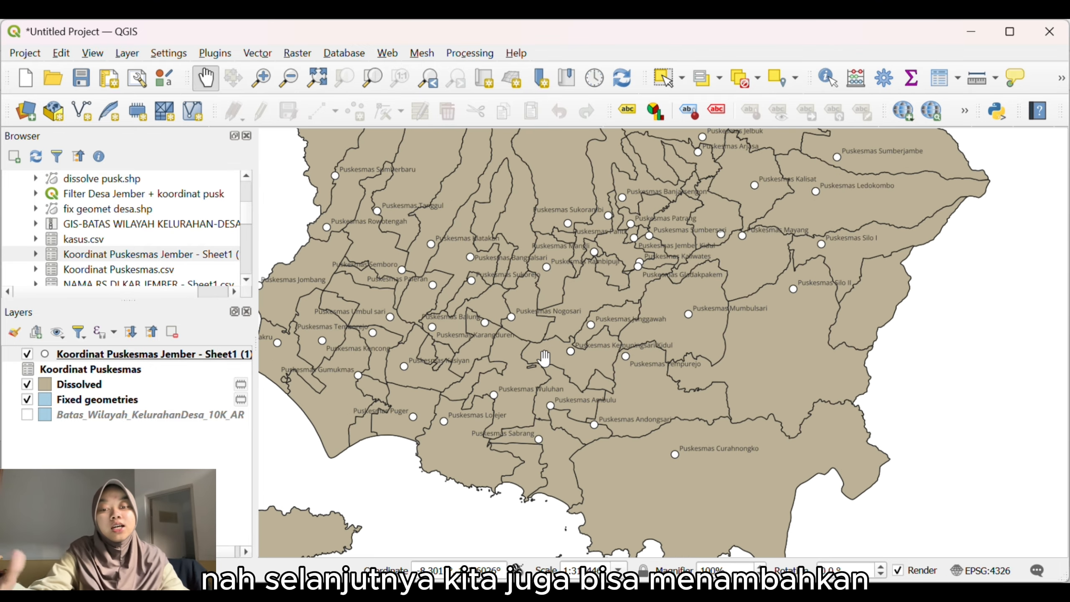
pyautogui.scroll(3, 545, 358)
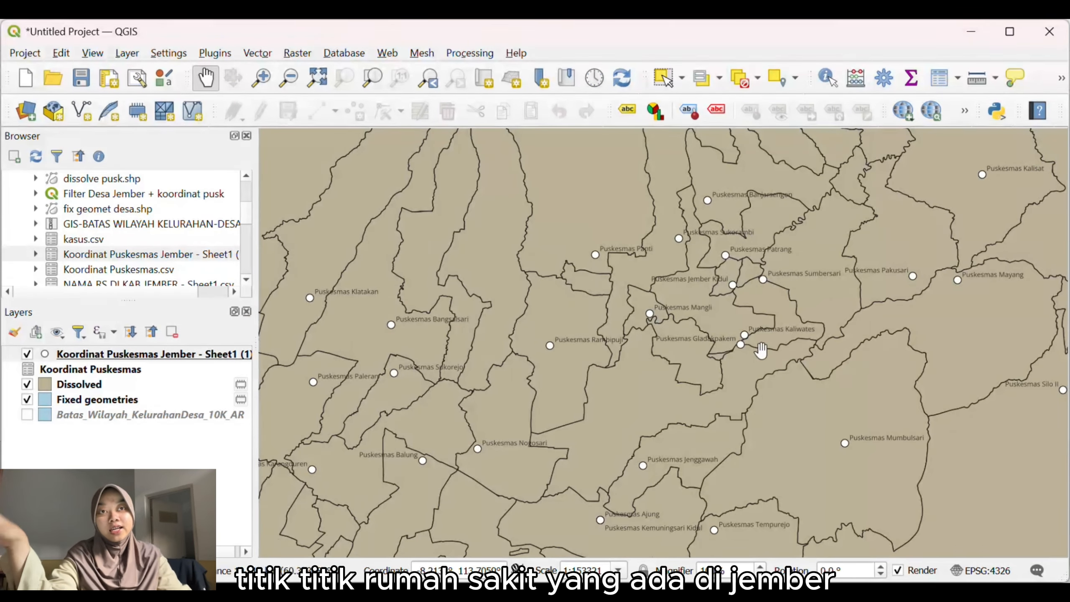
pyautogui.scroll(-4, 761, 350)
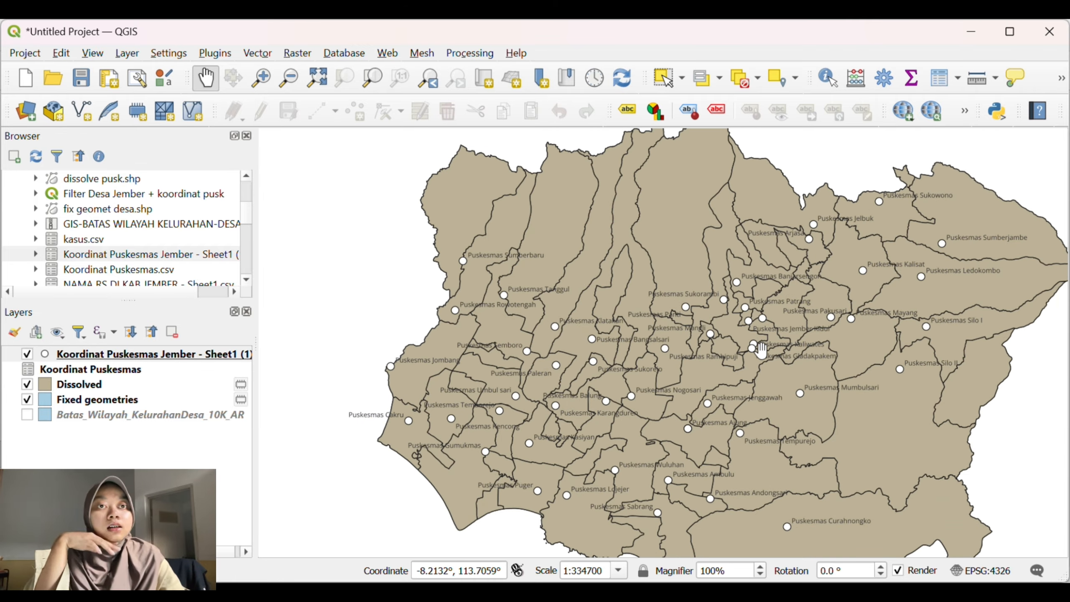
pyautogui.scroll(-2, 761, 350)
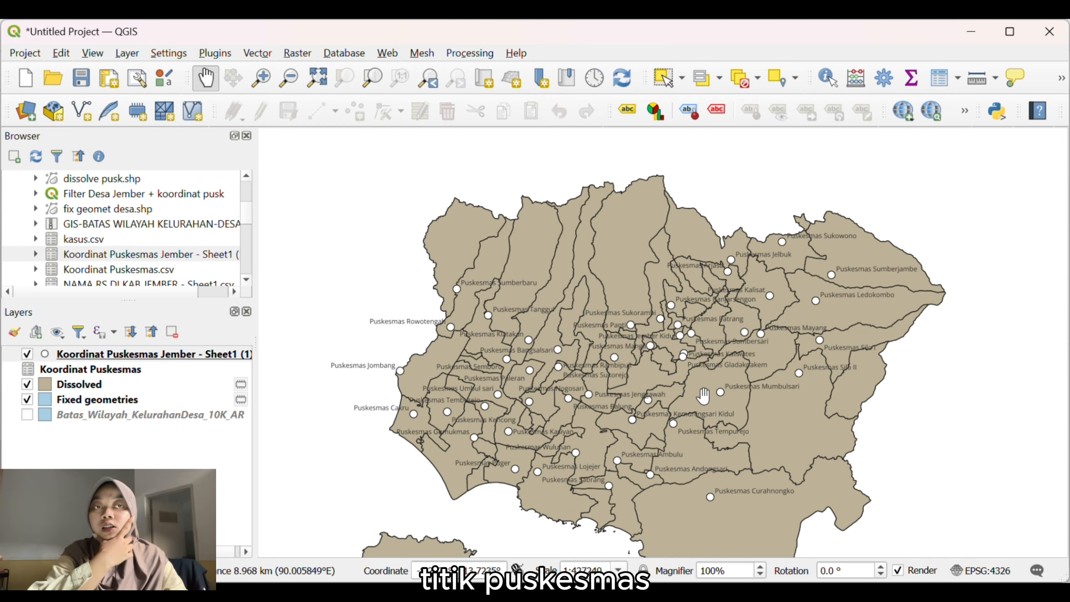
pyautogui.rightClick(704, 398)
pyautogui.click(904, 397)
pyautogui.moveTo(688, 413); pyautogui.dragTo(910, 423)
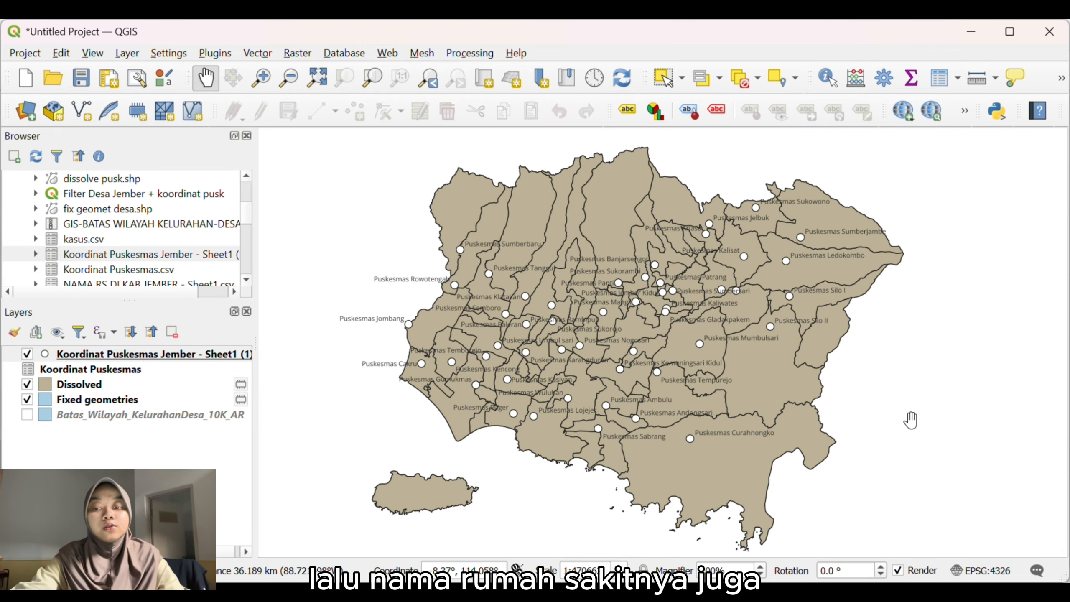
# - Add the NAMA RS DI KAB JEMBER - Sheet1 hospital points to the map
pyautogui.moveTo(127, 283); pyautogui.dragTo(263, 282)
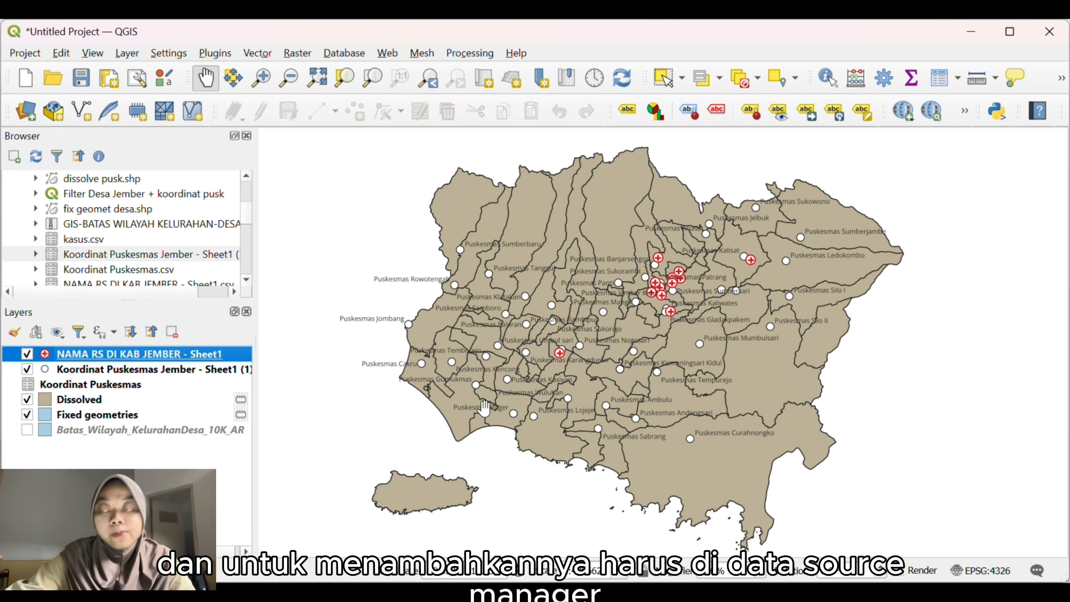
pyautogui.moveTo(865, 460); pyautogui.dragTo(870, 460)
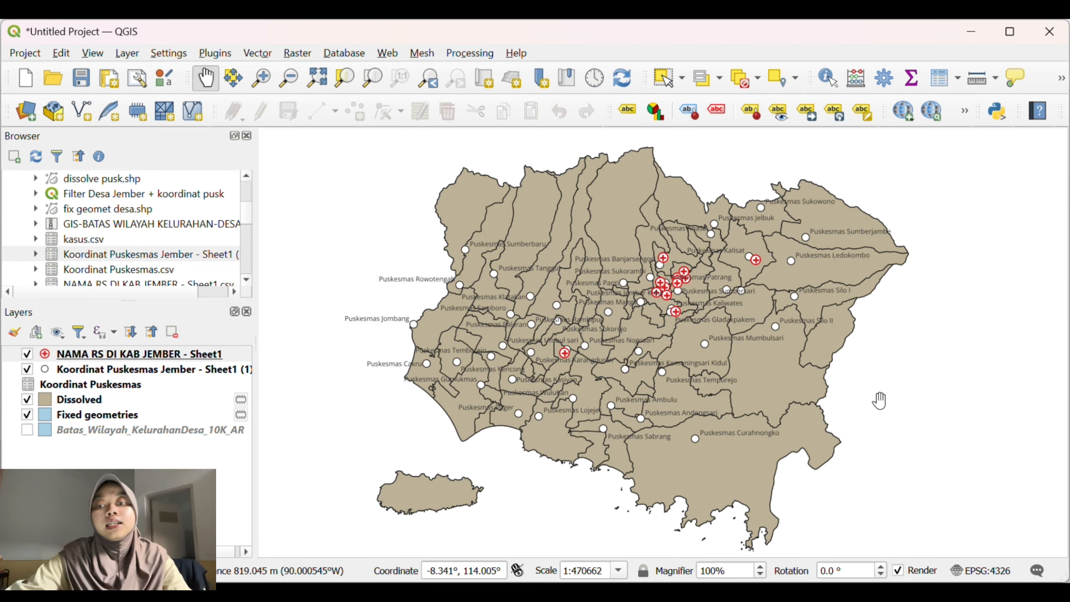
pyautogui.moveTo(910, 421); pyautogui.dragTo(905, 414)
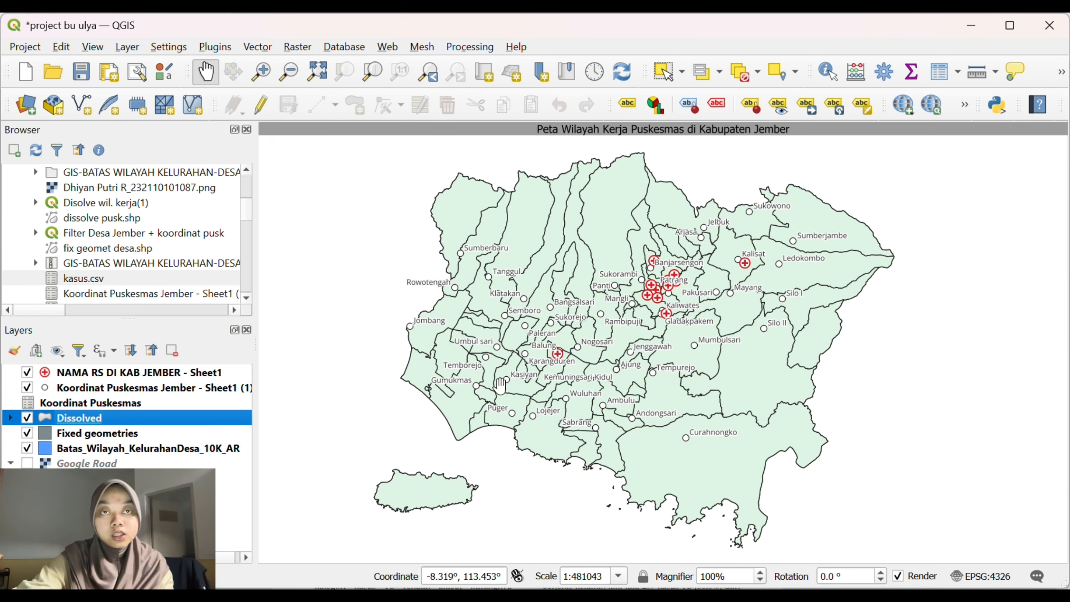
pyautogui.moveTo(490, 266); pyautogui.dragTo(483, 269)
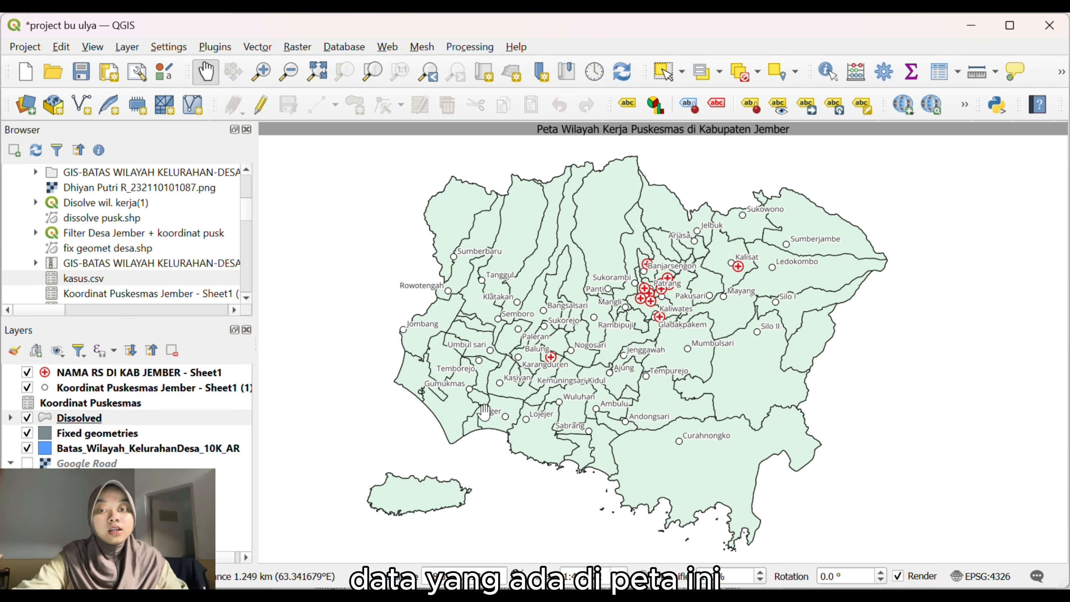
pyautogui.moveTo(475, 178); pyautogui.dragTo(488, 174)
pyautogui.click(23, 46)
pyautogui.moveTo(54, 50)
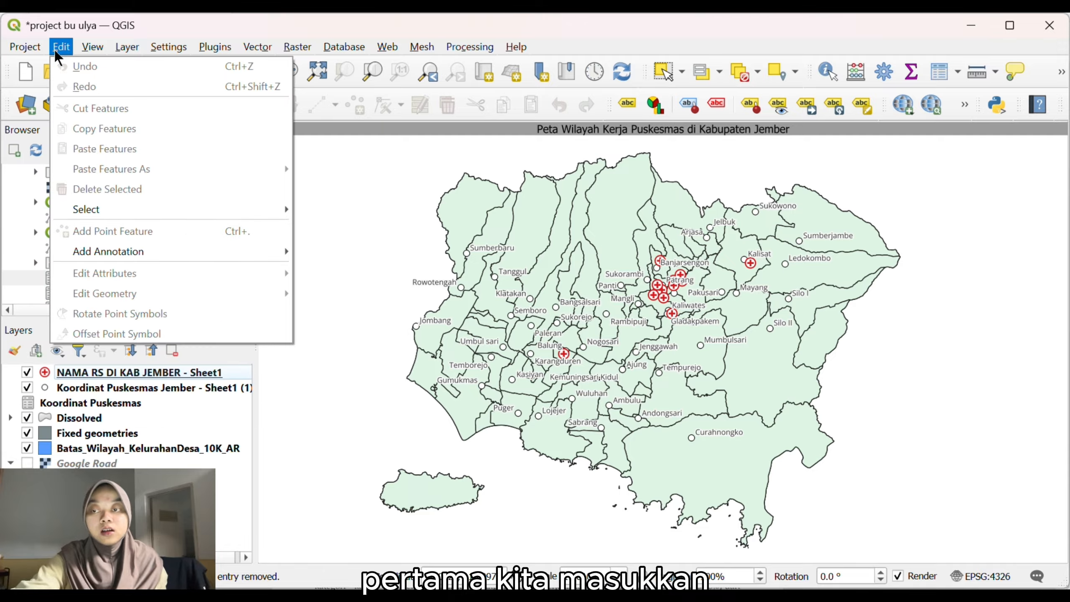
# - Add kasus.csv from the batas desa folder as a delimited text layer with no geometry (attribute only table)
pyautogui.click(25, 105)
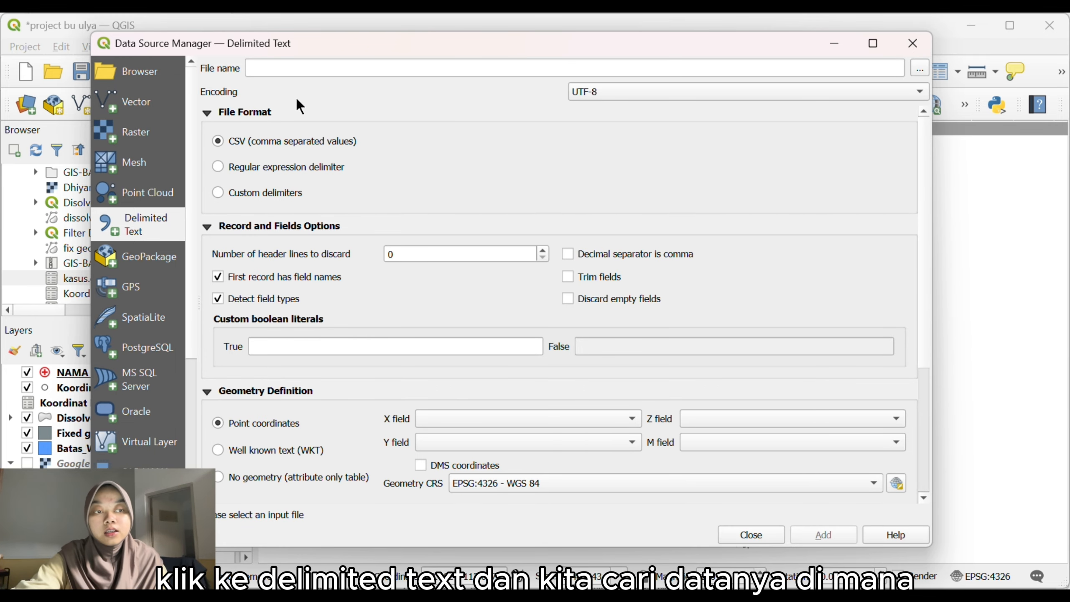
pyautogui.click(919, 67)
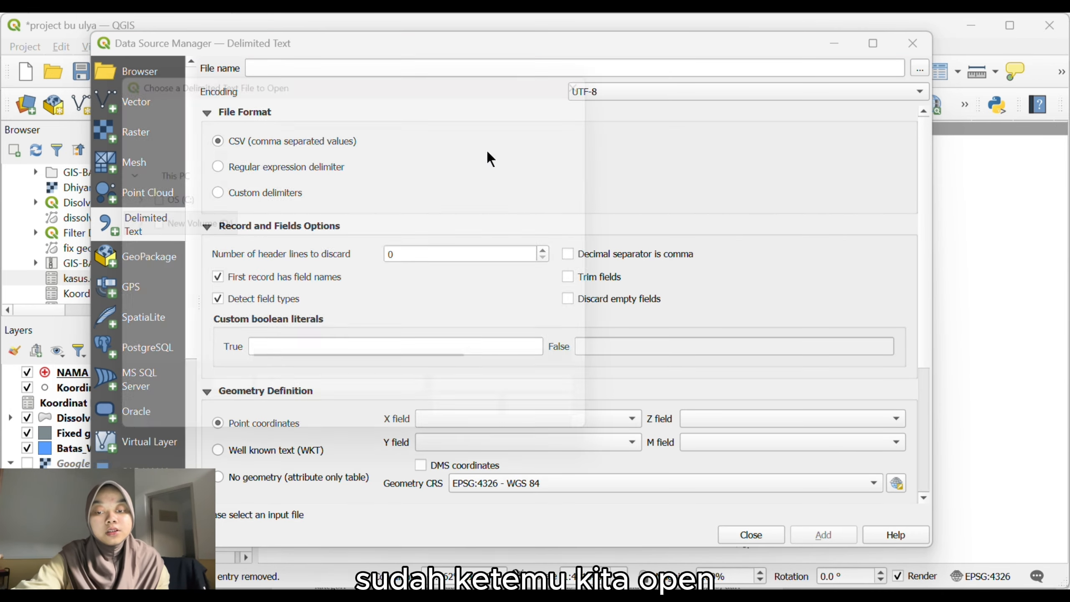
pyautogui.click(311, 237)
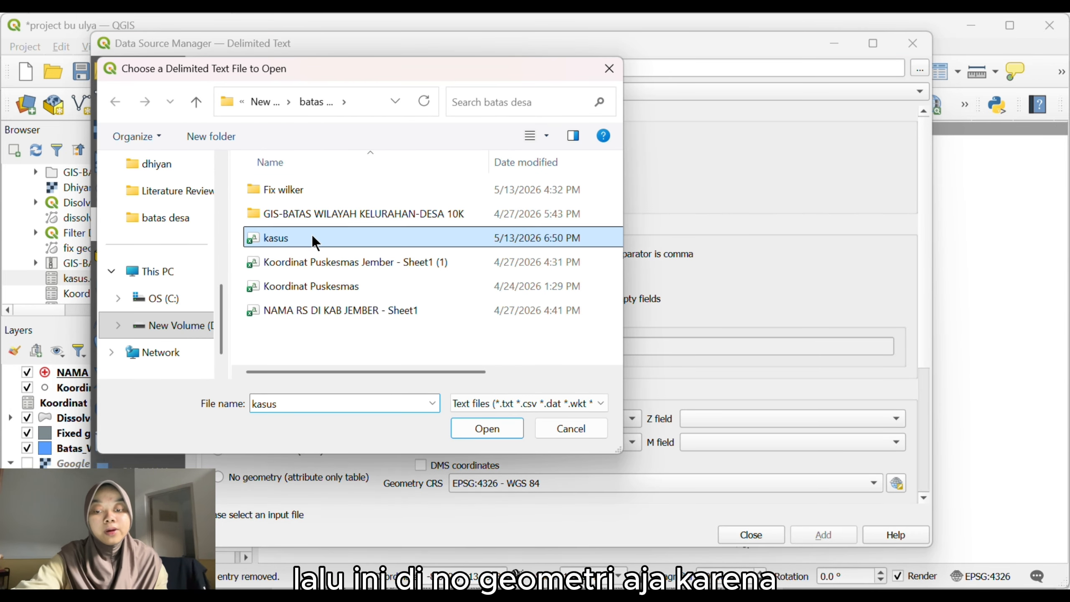
pyautogui.click(486, 430)
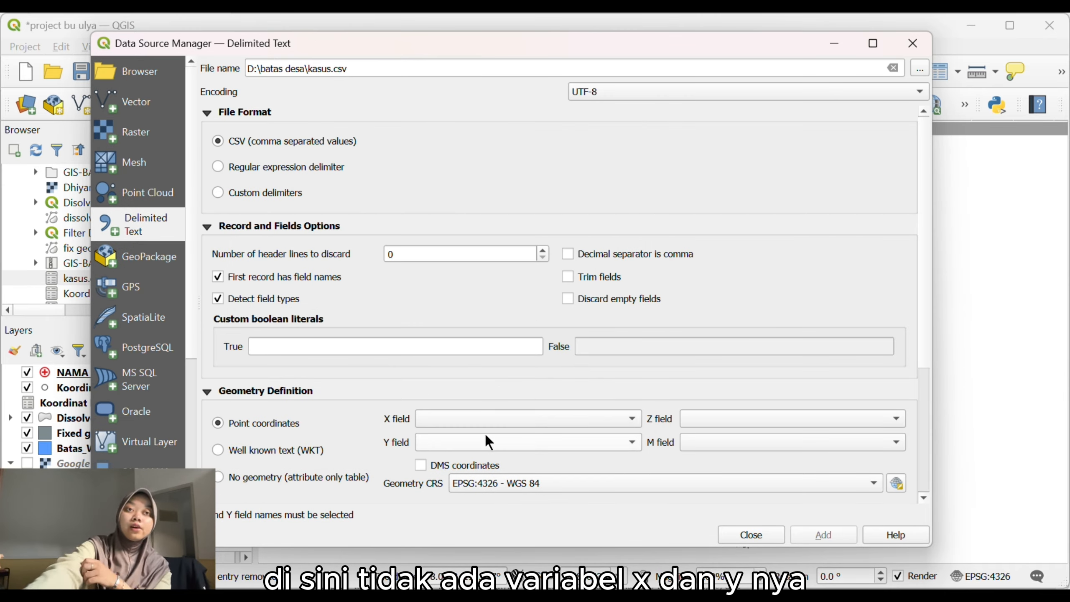
pyautogui.click(217, 480)
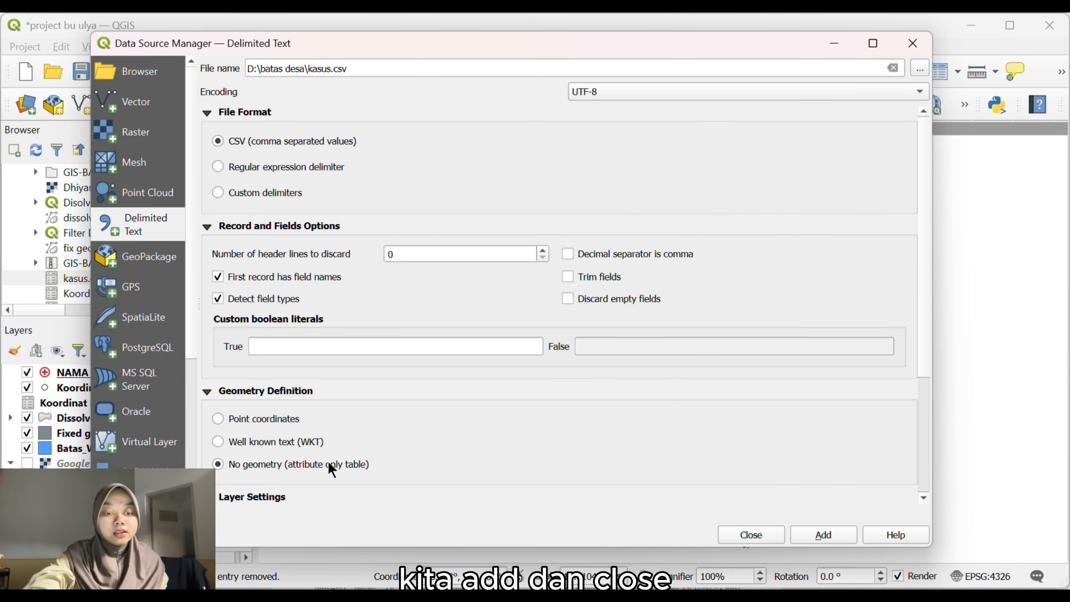
pyautogui.click(824, 535)
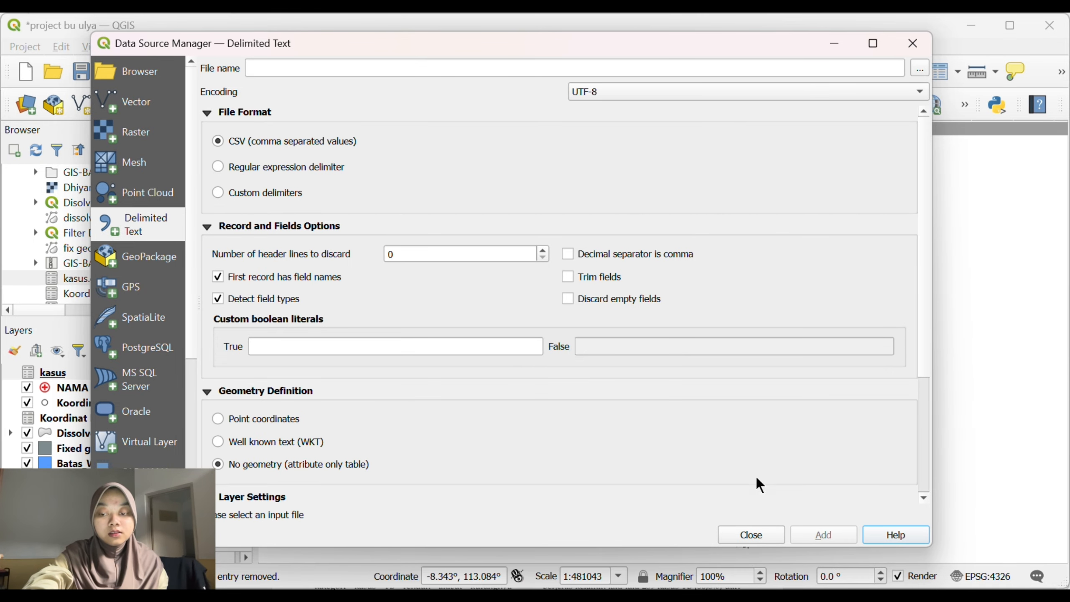
pyautogui.click(764, 538)
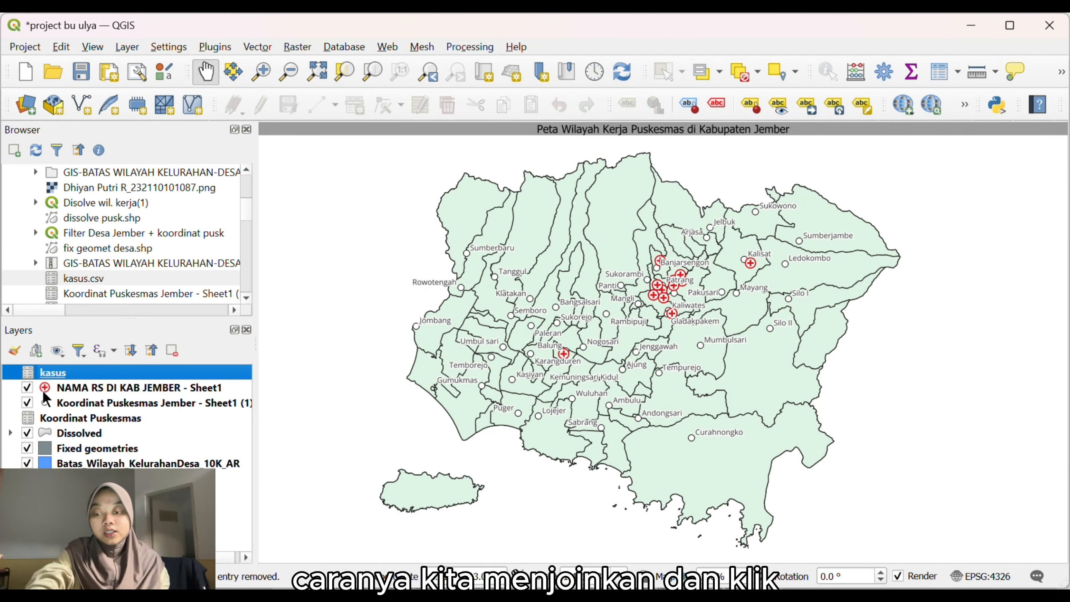
# - Start a new vector join on the Dissolved layer with kasus as the join layer
pyautogui.click(122, 432)
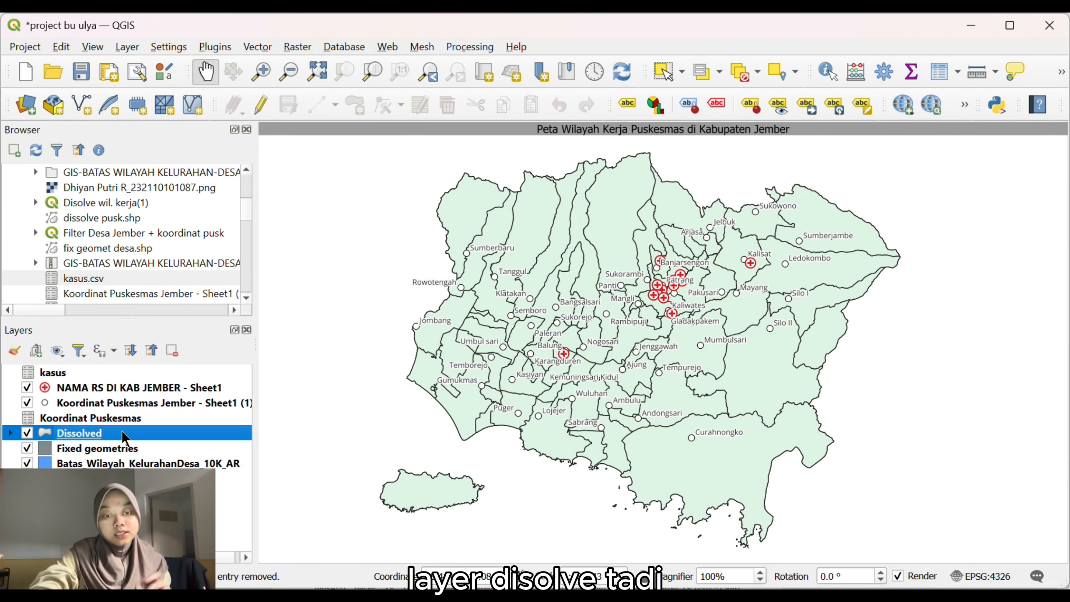
pyautogui.rightClick(122, 431)
pyautogui.click(169, 432)
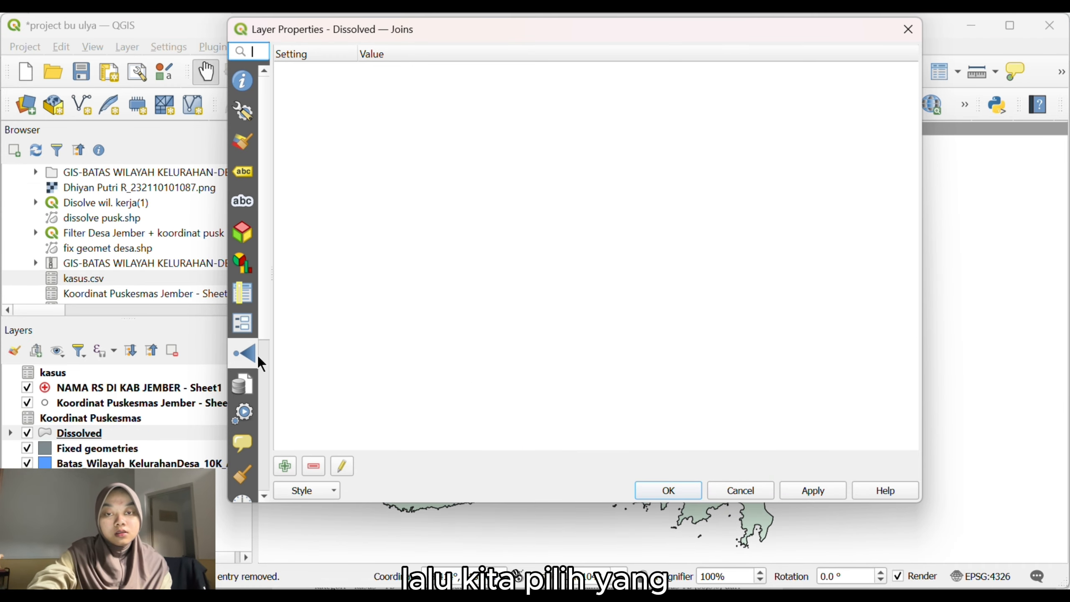
pyautogui.click(283, 465)
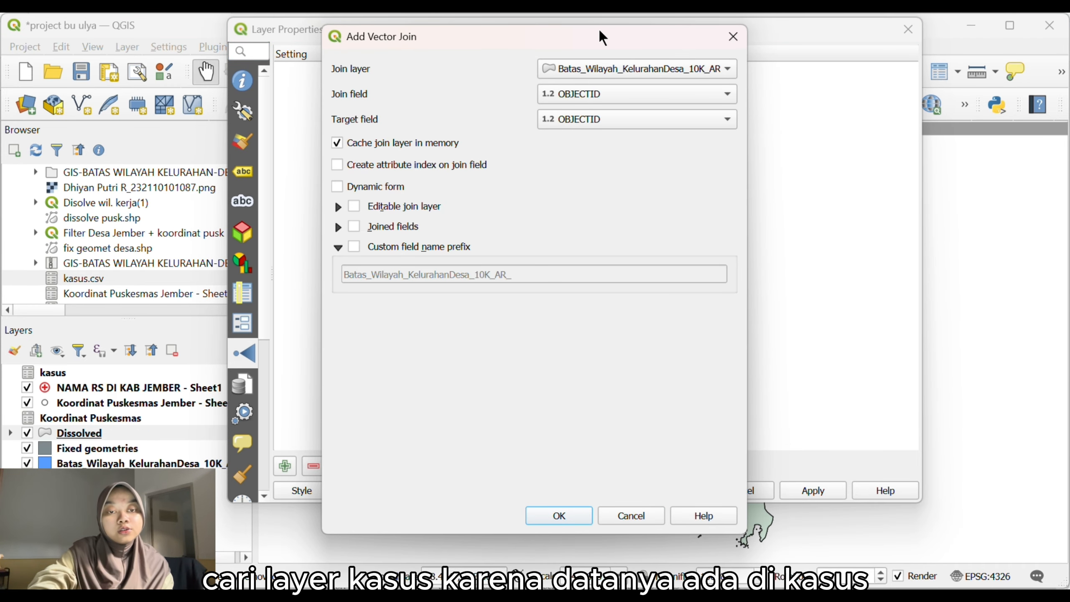
pyautogui.click(666, 69)
pyautogui.click(655, 106)
# - Set the join field to Puskesmas and the target field to Koordinat, and apply the join to the Dissolved layer
pyautogui.click(650, 96)
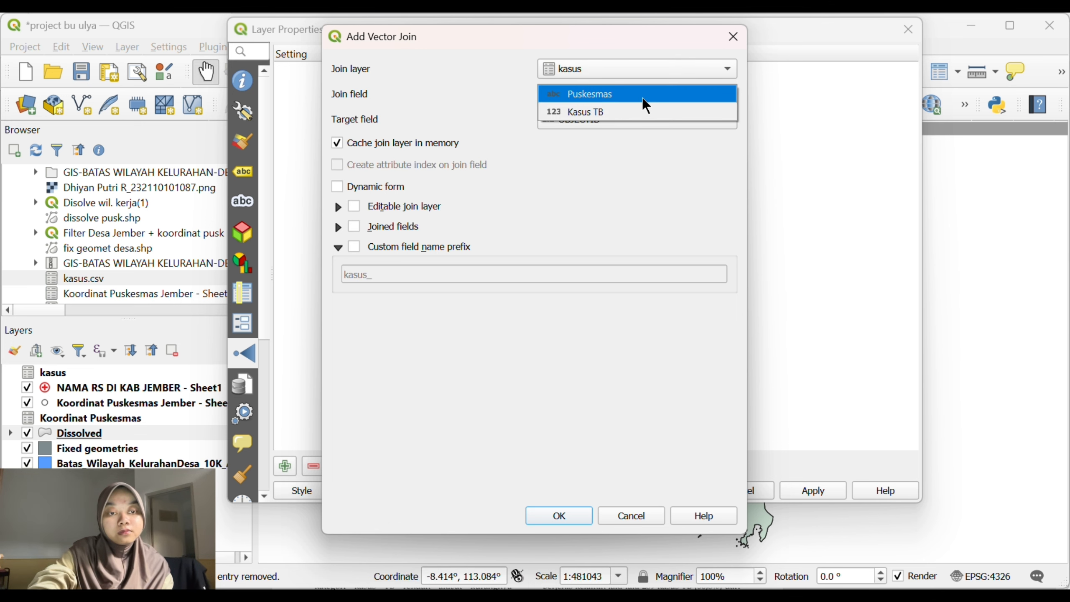
pyautogui.click(642, 96)
pyautogui.click(635, 118)
pyautogui.click(546, 532)
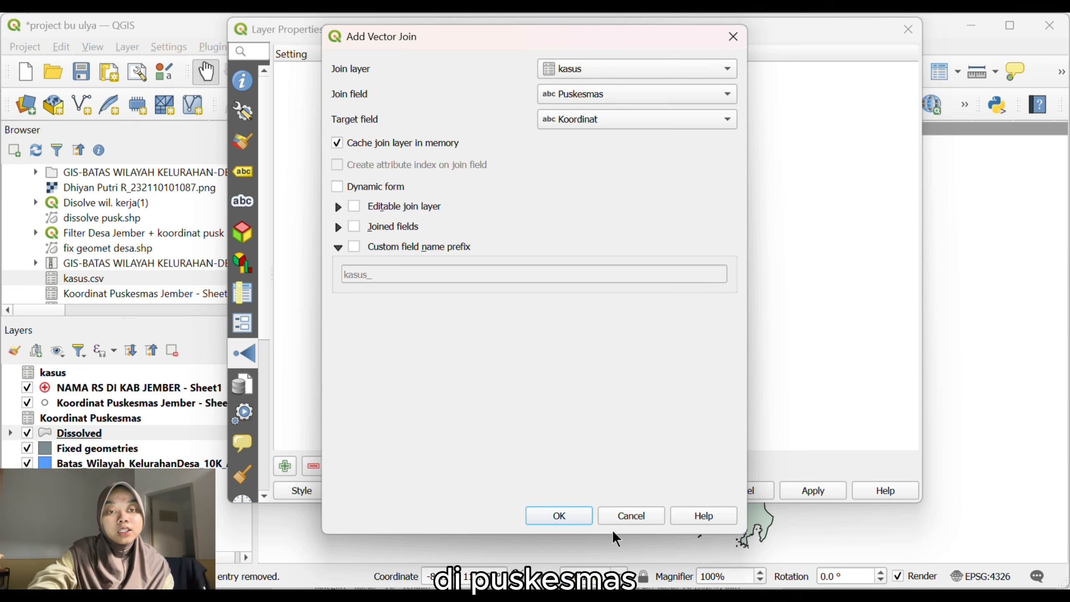
pyautogui.moveTo(682, 37); pyautogui.dragTo(636, 79)
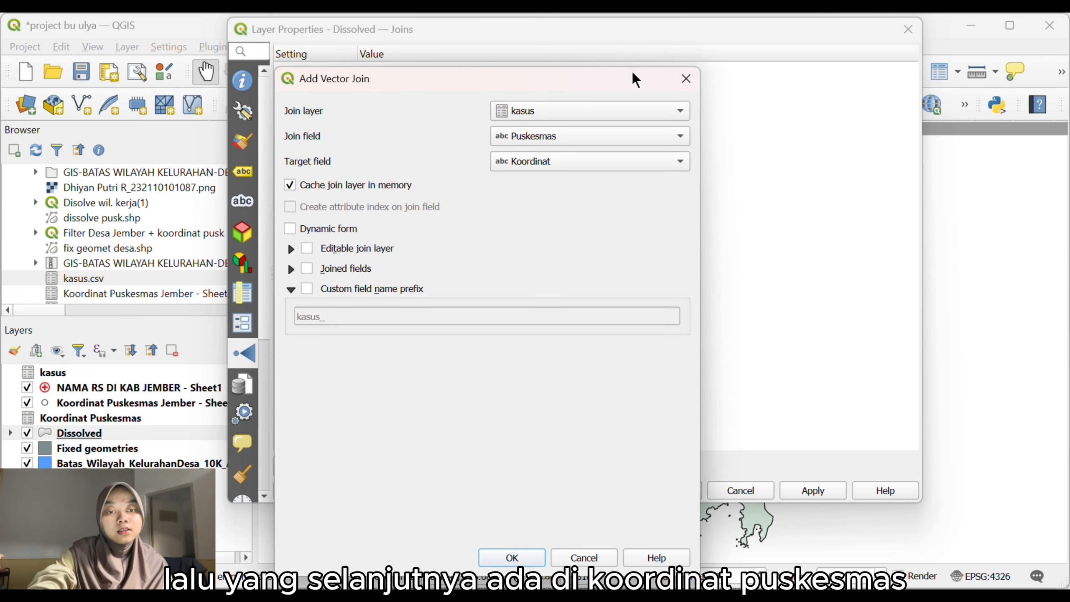
pyautogui.click(532, 558)
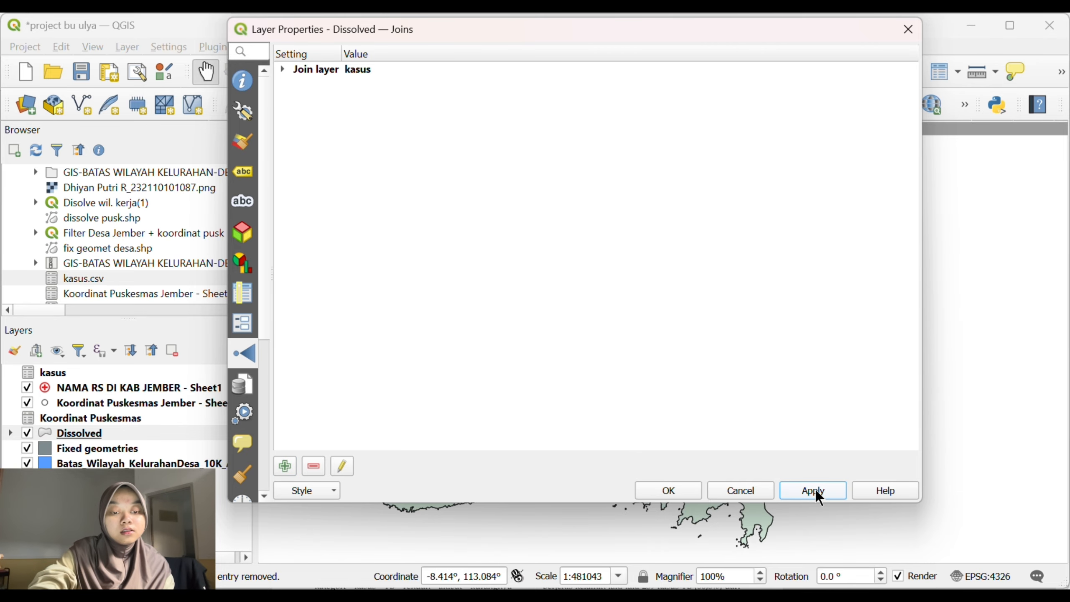
pyautogui.click(675, 489)
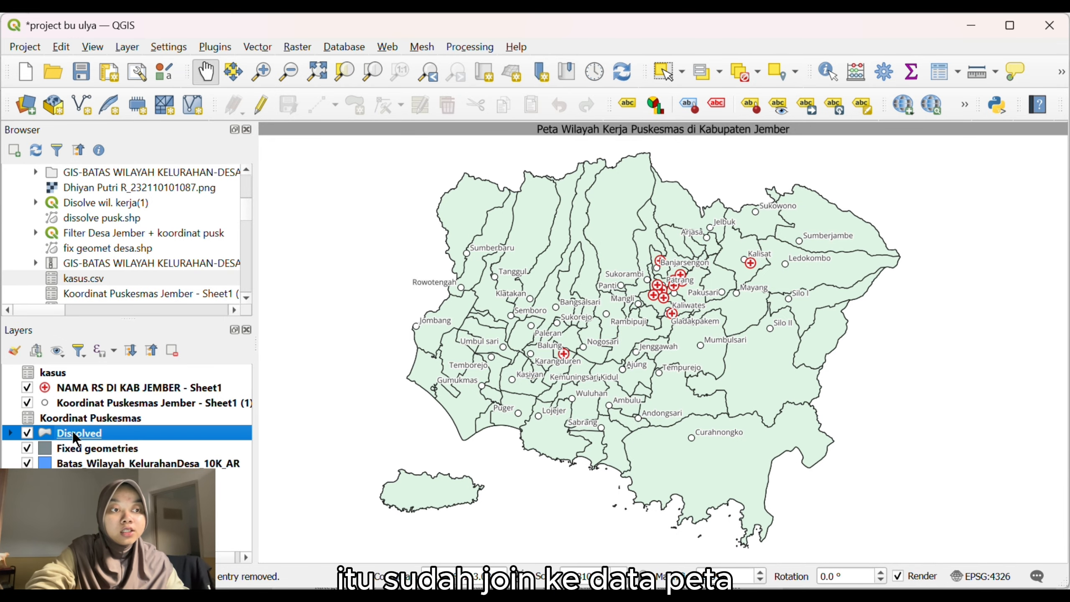
# - Check the Dissolved attribute table for the joined TB case column
pyautogui.rightClick(99, 430)
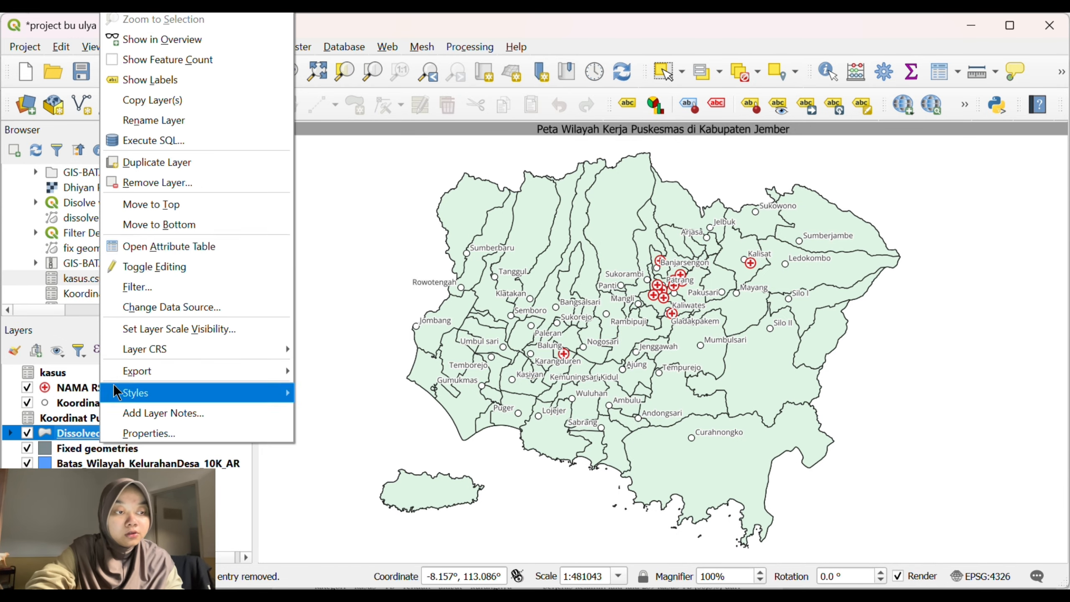
pyautogui.click(141, 247)
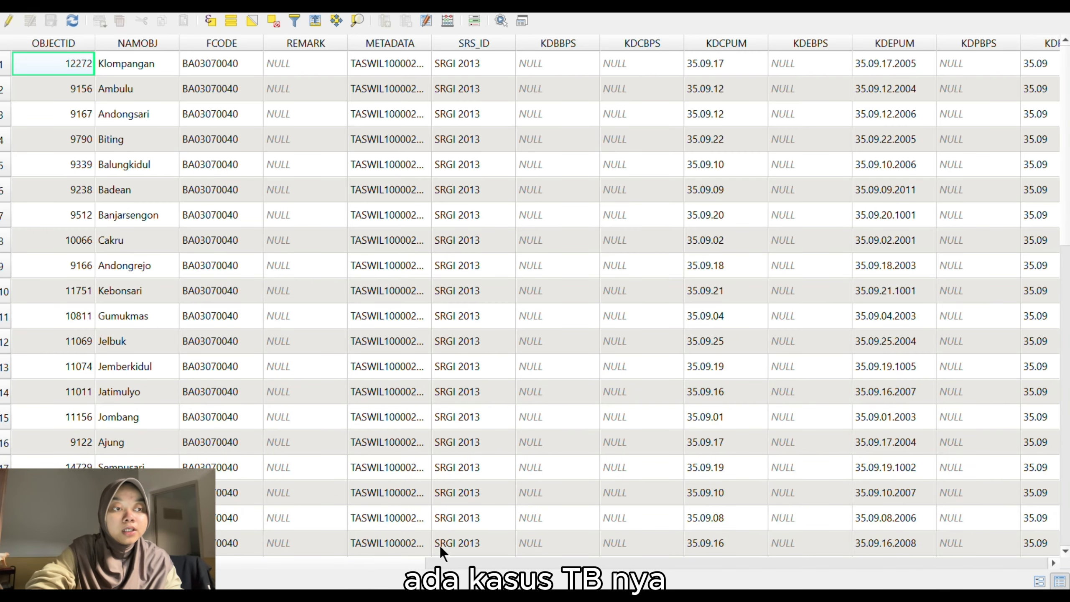
pyautogui.hscroll(10, 439, 545)
pyautogui.hscroll(5, 737, 566)
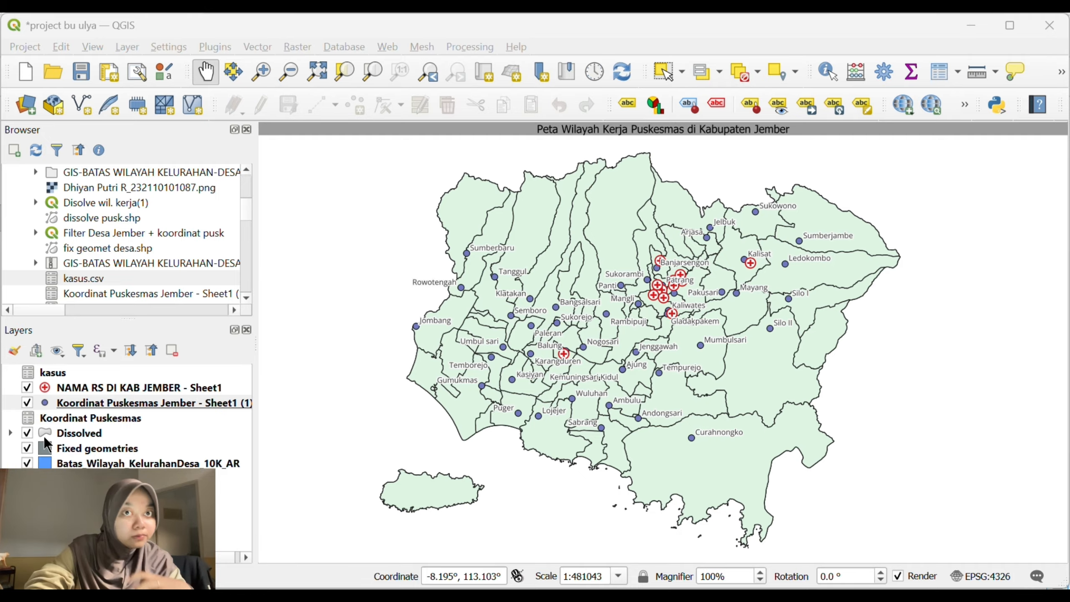
# - Open the Dissolved layer's attribute table at its joined case column and turn on editing
pyautogui.rightClick(63, 434)
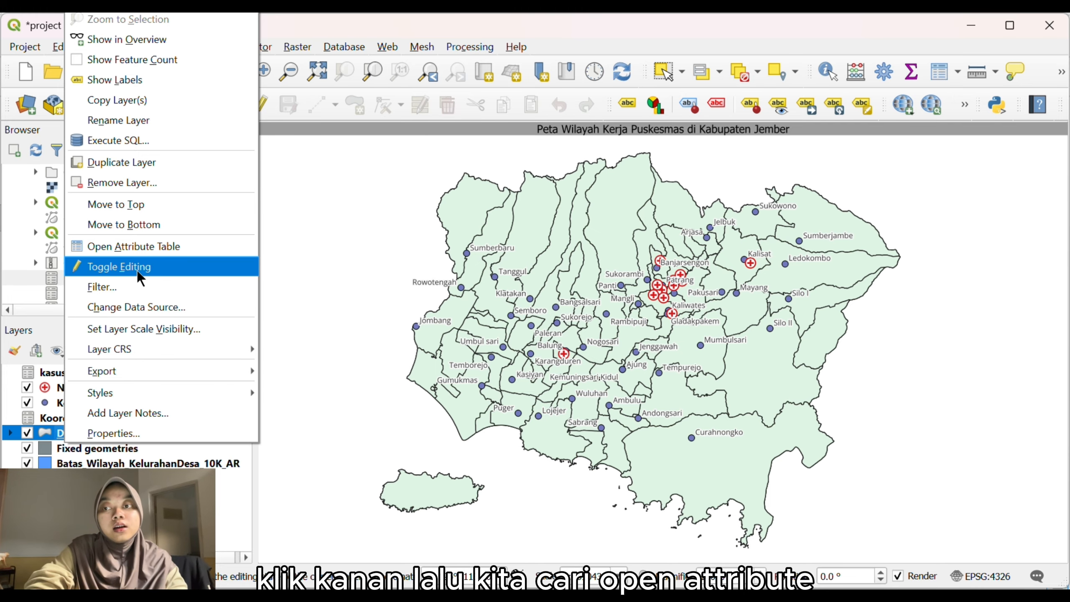
pyautogui.click(134, 246)
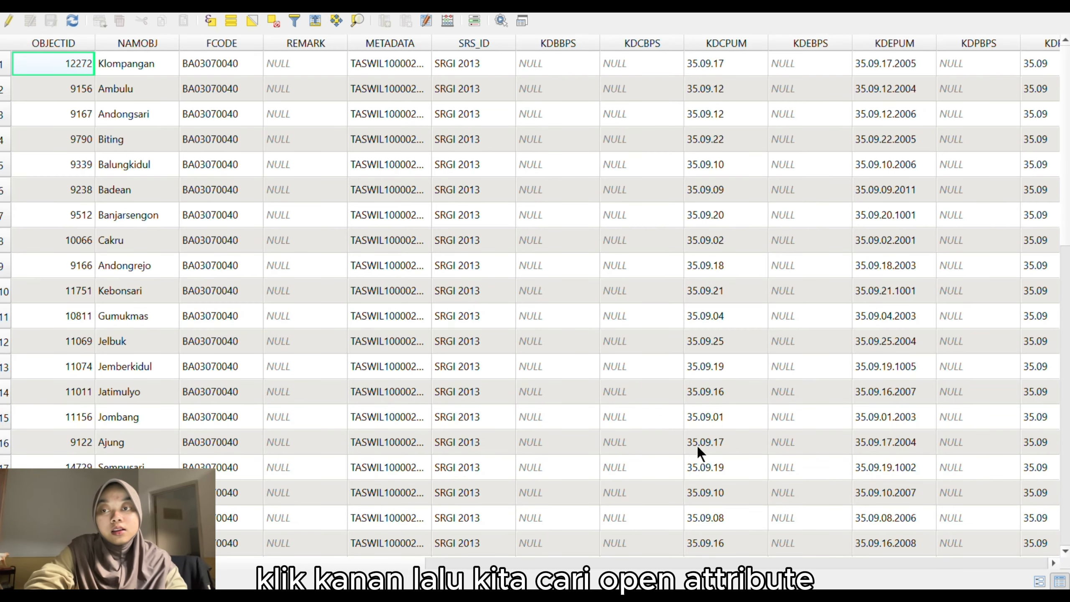
pyautogui.click(694, 562)
pyautogui.click(879, 561)
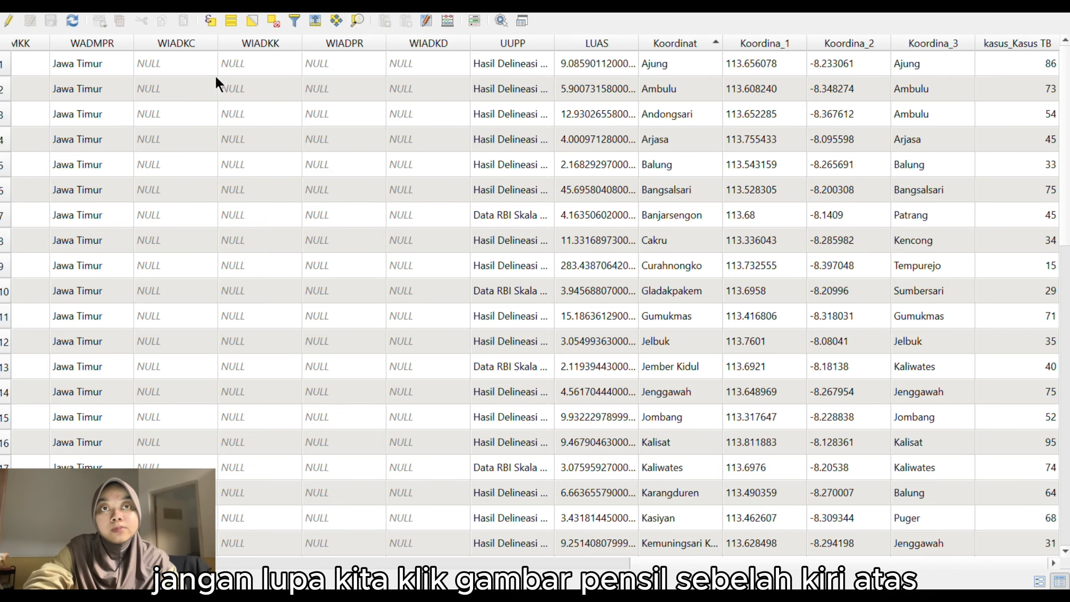
pyautogui.click(9, 21)
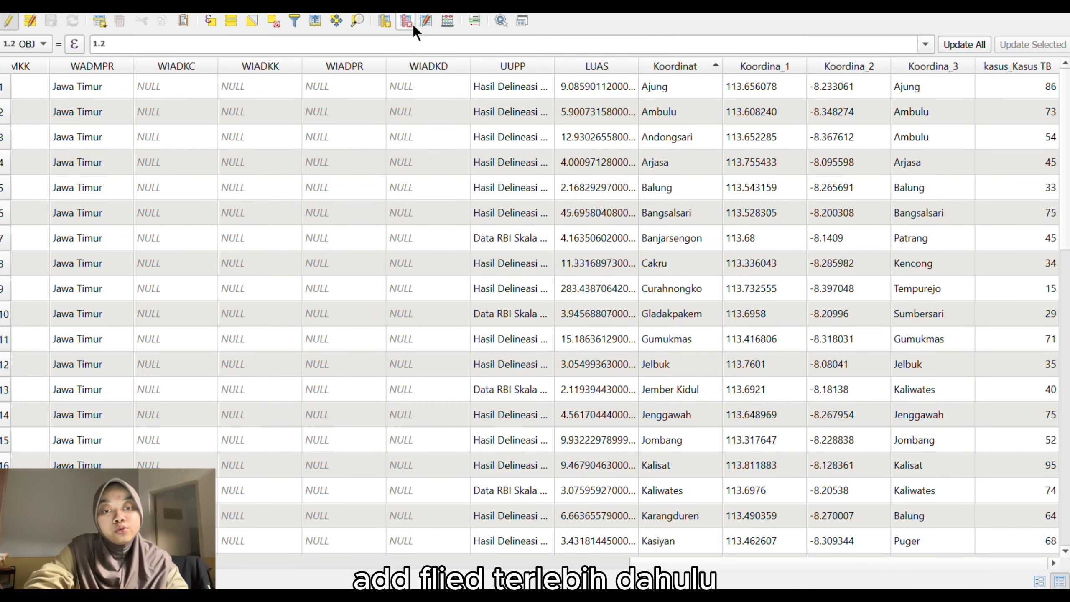
# - Add a Text (string) field named K_Kasus with length 30 to the Dissolved attribute table
pyautogui.click(382, 22)
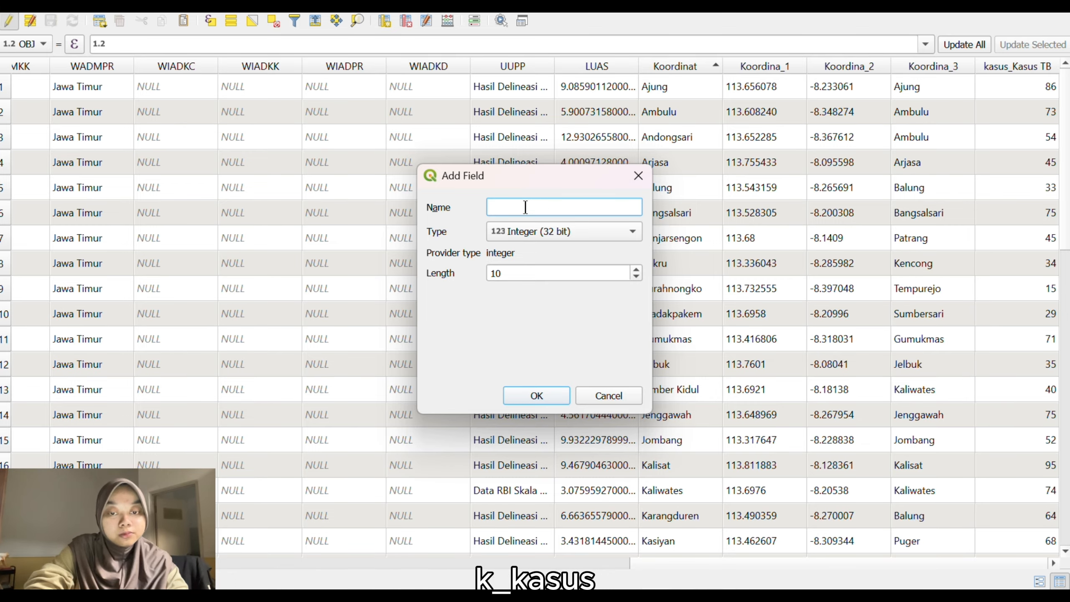
pyautogui.write('K_Kasus')
pyautogui.click(512, 232)
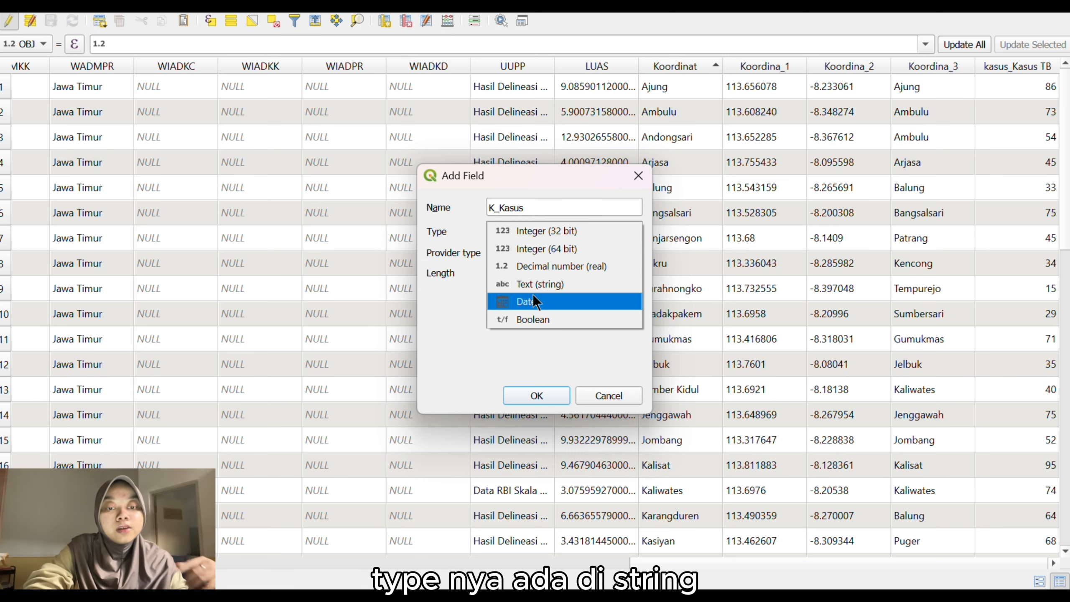
pyautogui.click(535, 283)
pyautogui.moveTo(539, 273); pyautogui.dragTo(421, 283)
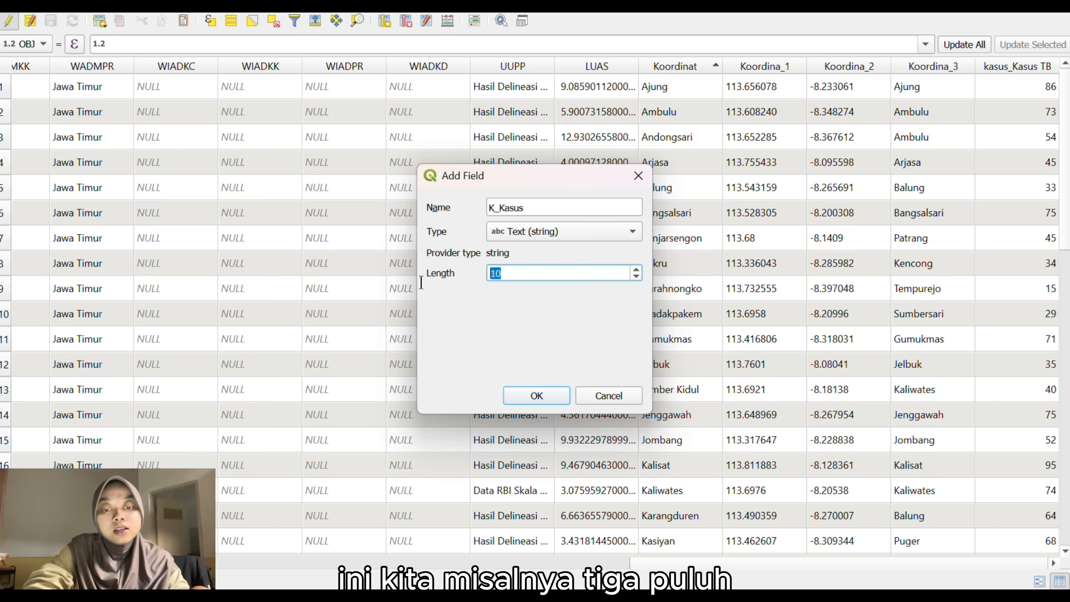
pyautogui.write('2')
pyautogui.press('BackSpace')
pyautogui.write('30')
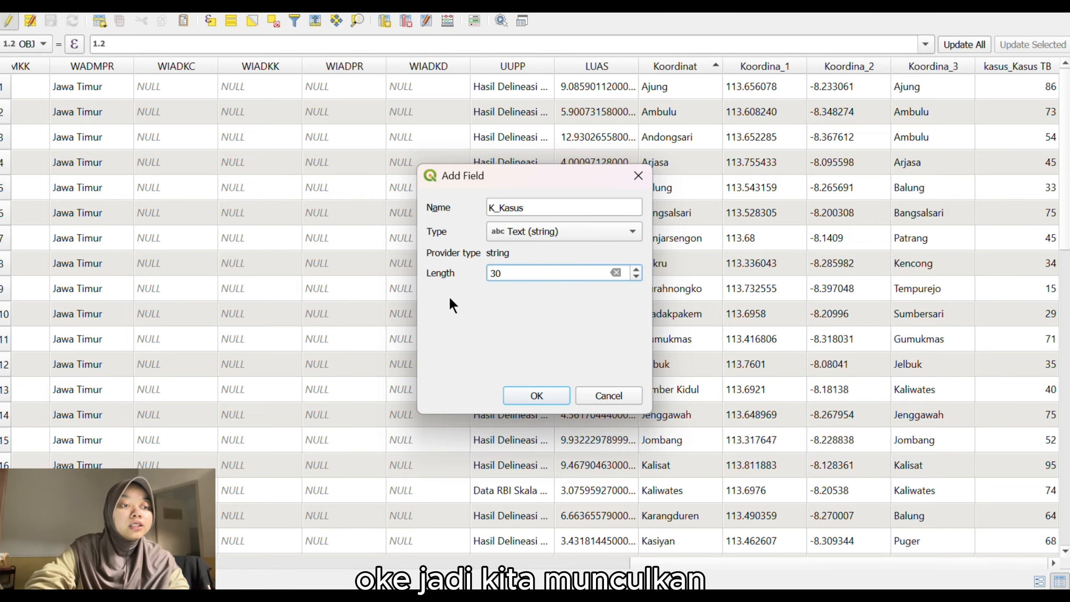
pyautogui.click(541, 395)
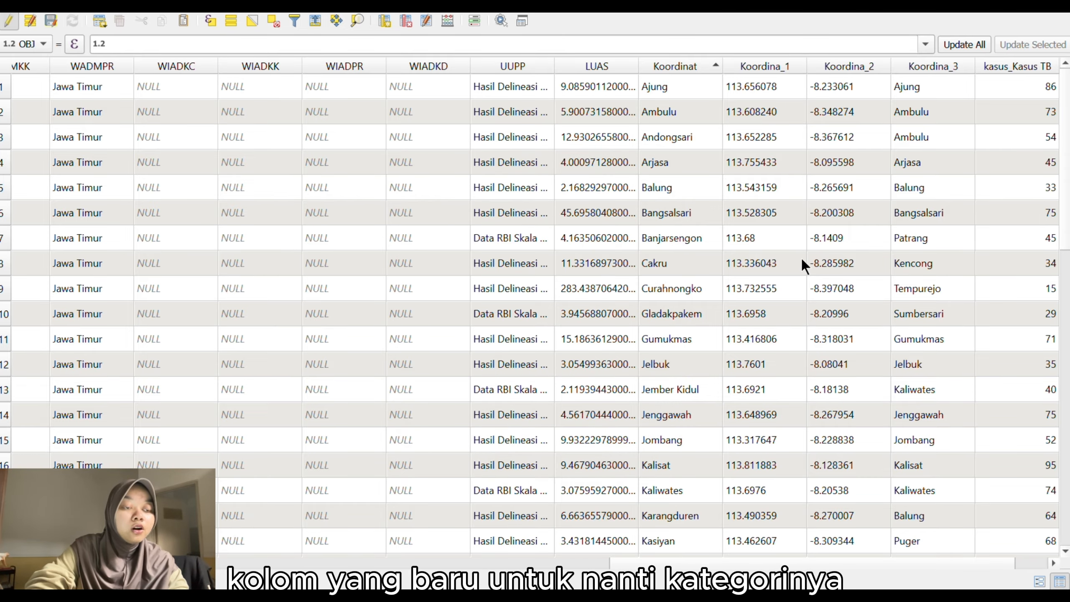
pyautogui.hscroll(2, 800, 332)
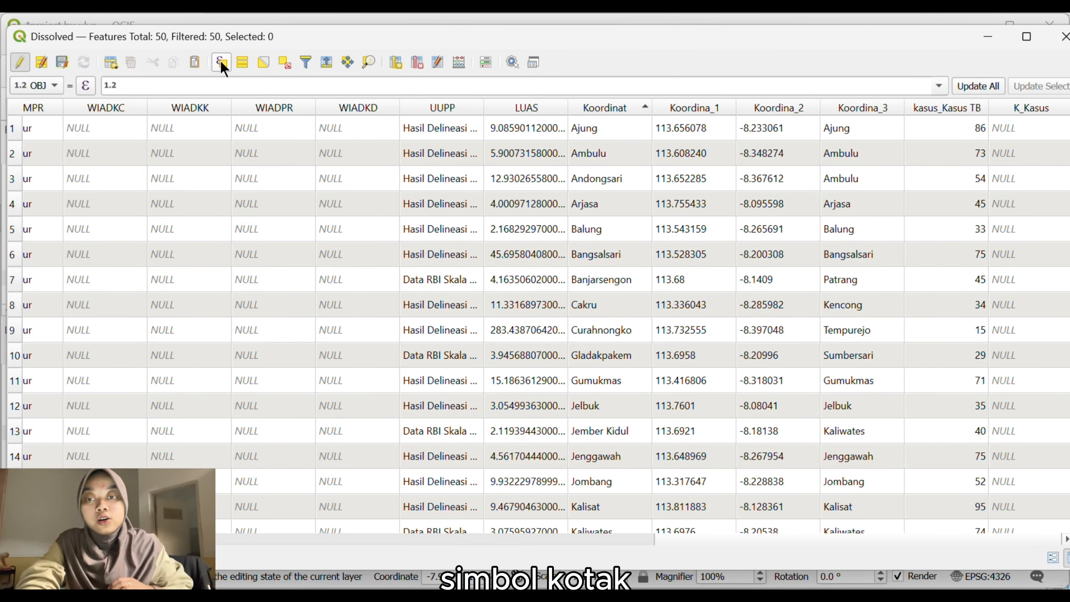
# - Start a Select by Expression on the Dissolved layer with the condition "kasus_Kasus TB" >= 6
pyautogui.click(221, 60)
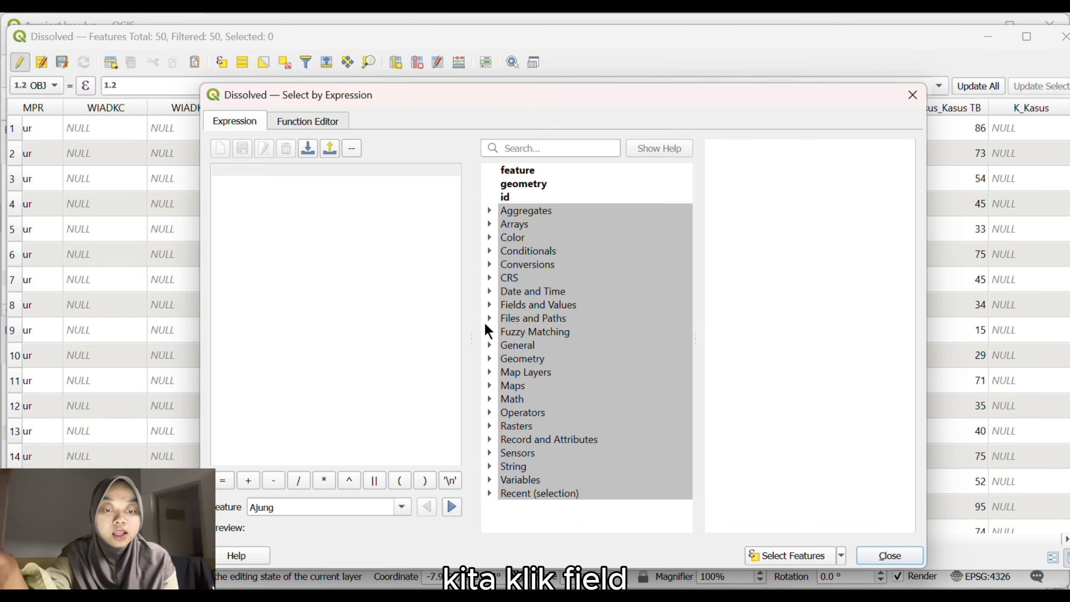
pyautogui.click(488, 304)
pyautogui.scroll(-2, 617, 368)
pyautogui.scroll(-8, 618, 367)
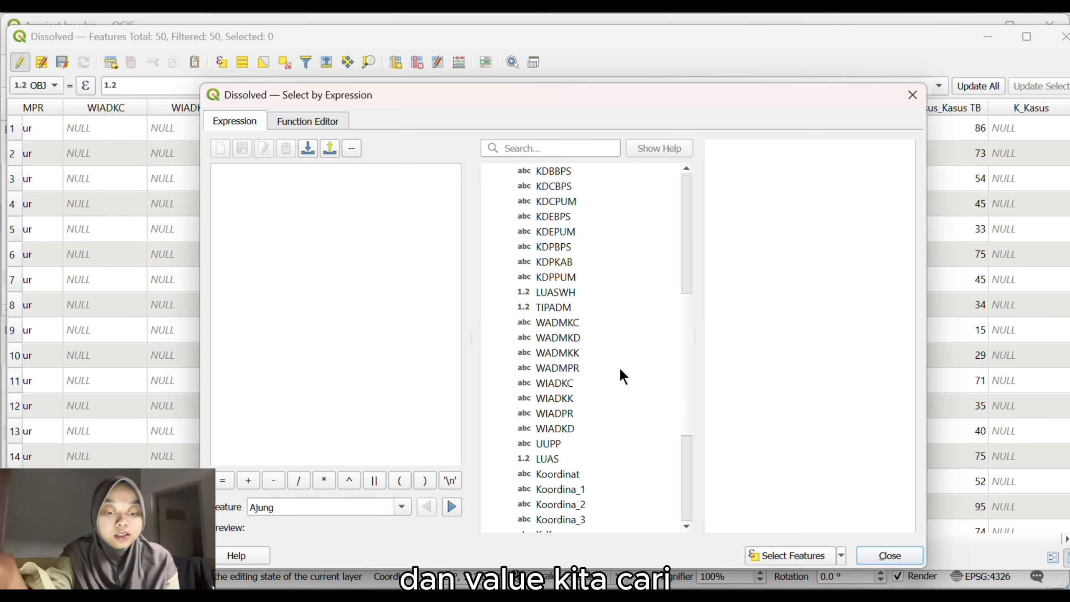
pyautogui.scroll(2, 590, 430)
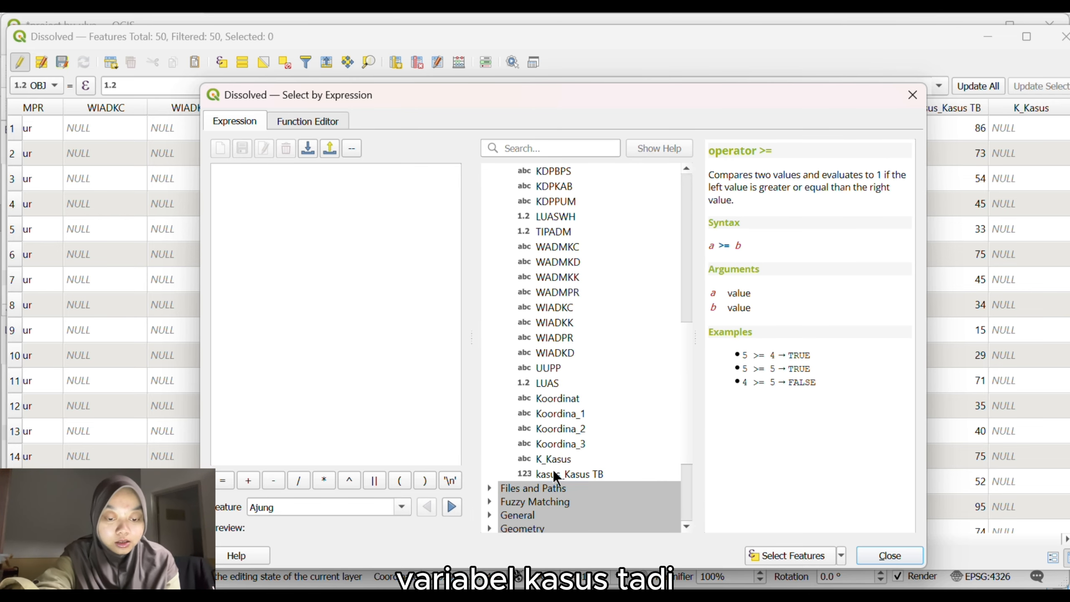
pyautogui.doubleClick(553, 472)
pyautogui.scroll(-3, 581, 379)
pyautogui.click(490, 457)
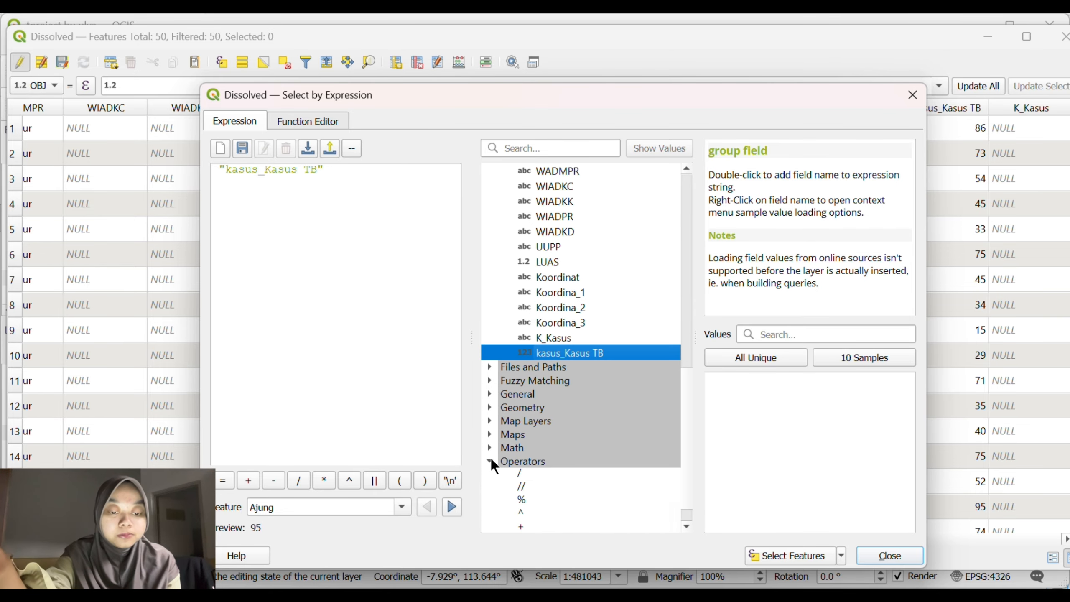
pyautogui.scroll(-5, 554, 465)
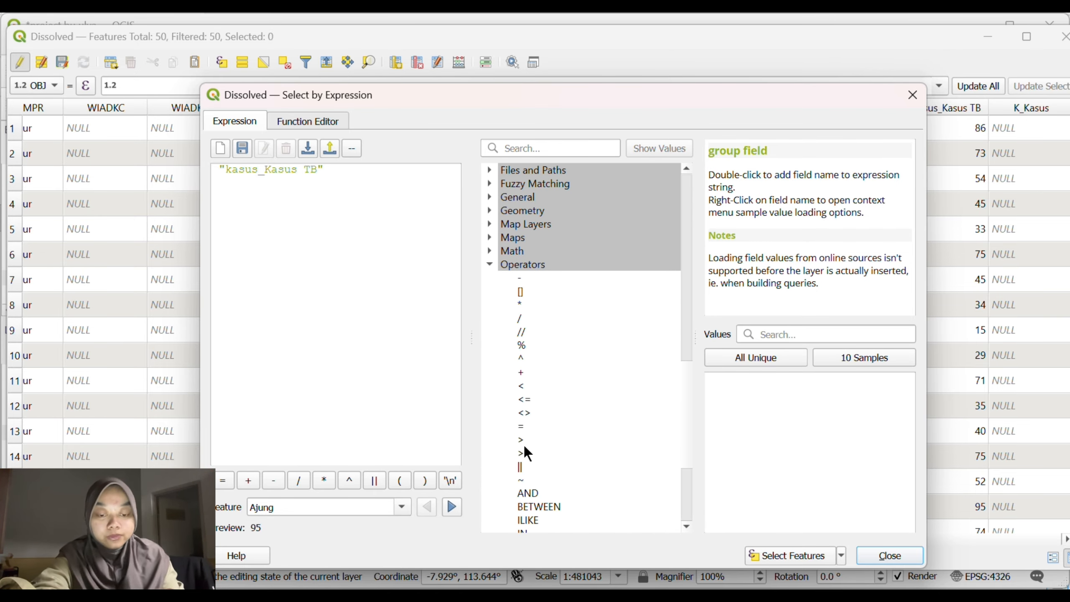
pyautogui.doubleClick(524, 452)
pyautogui.write('6')
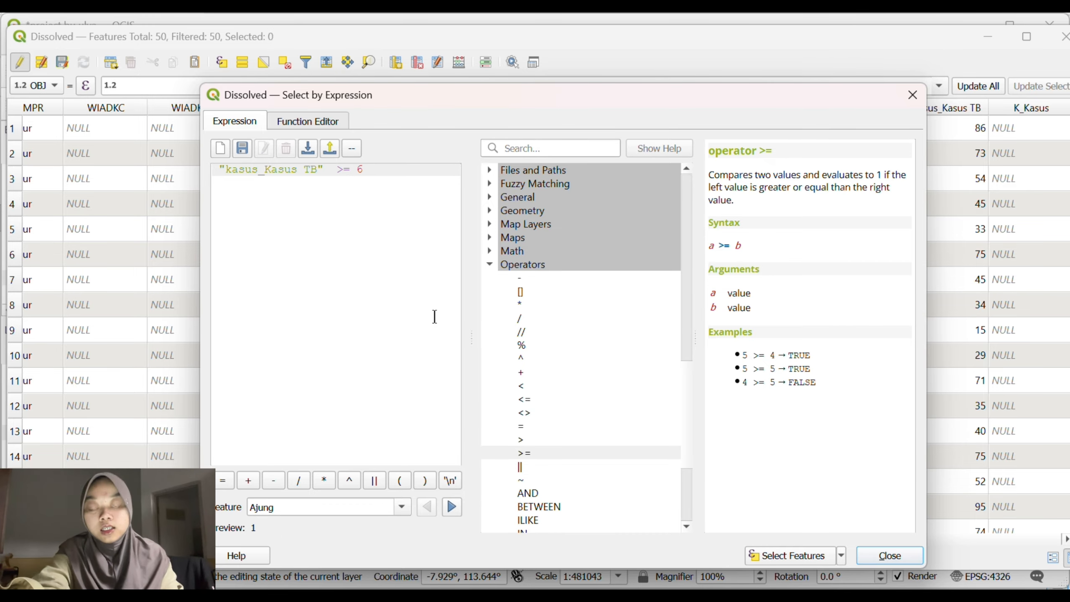
# - Extend the expression with AND "kasus_Kasus TB" <= 75, select the matching features and review the selected rows in the table
pyautogui.doubleClick(534, 491)
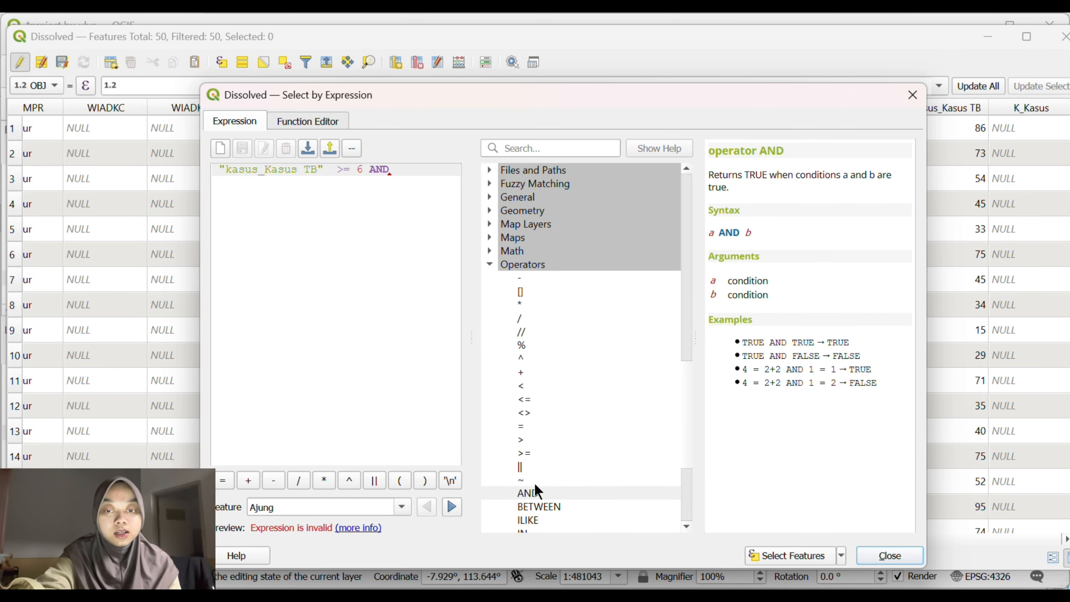
pyautogui.scroll(3, 546, 266)
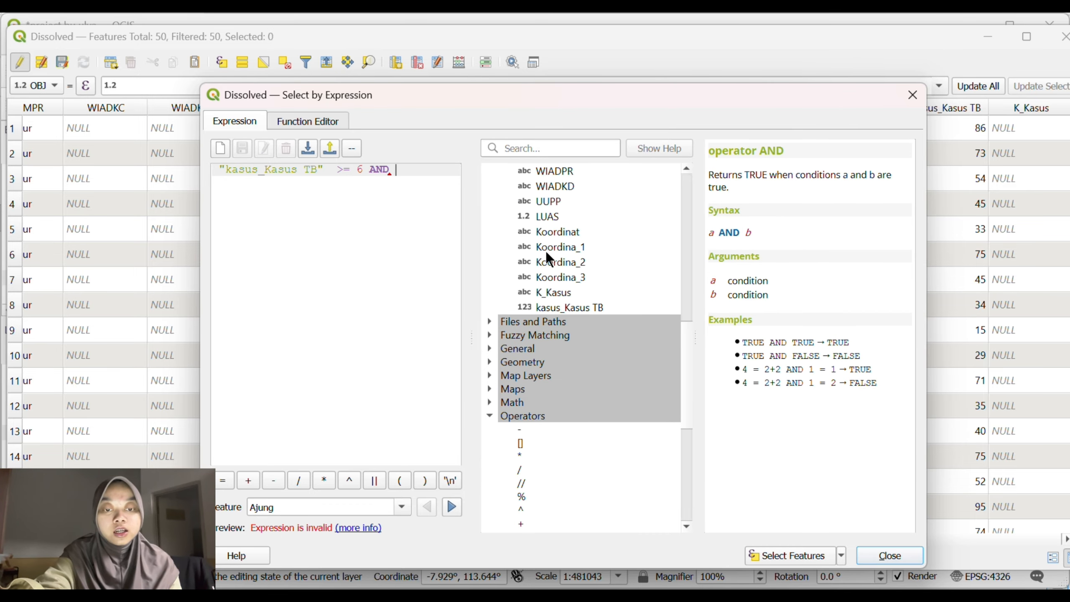
pyautogui.doubleClick(554, 306)
pyautogui.scroll(-4, 560, 354)
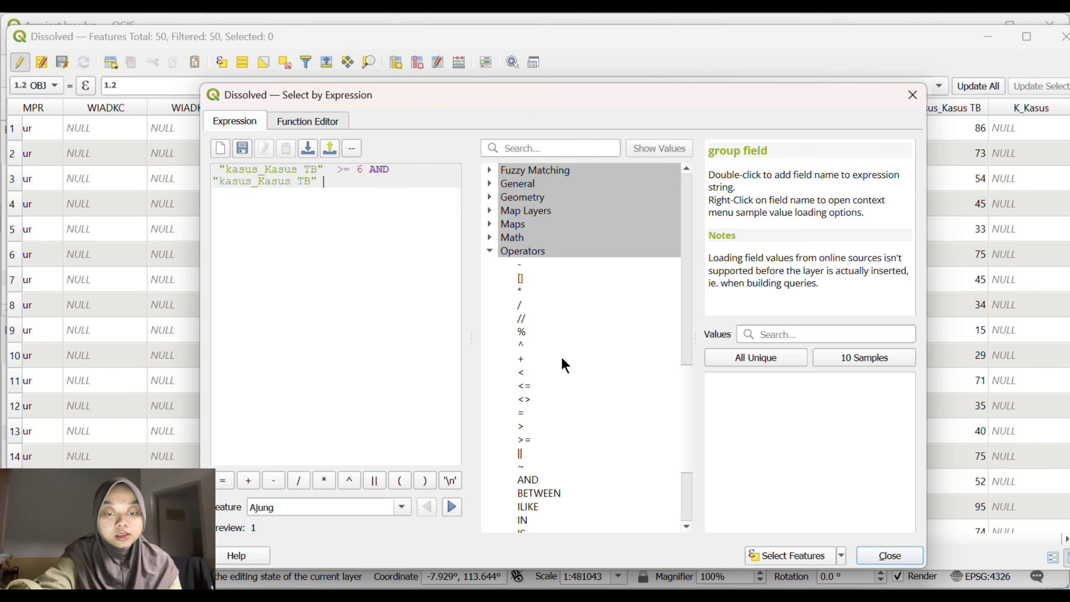
pyautogui.doubleClick(525, 359)
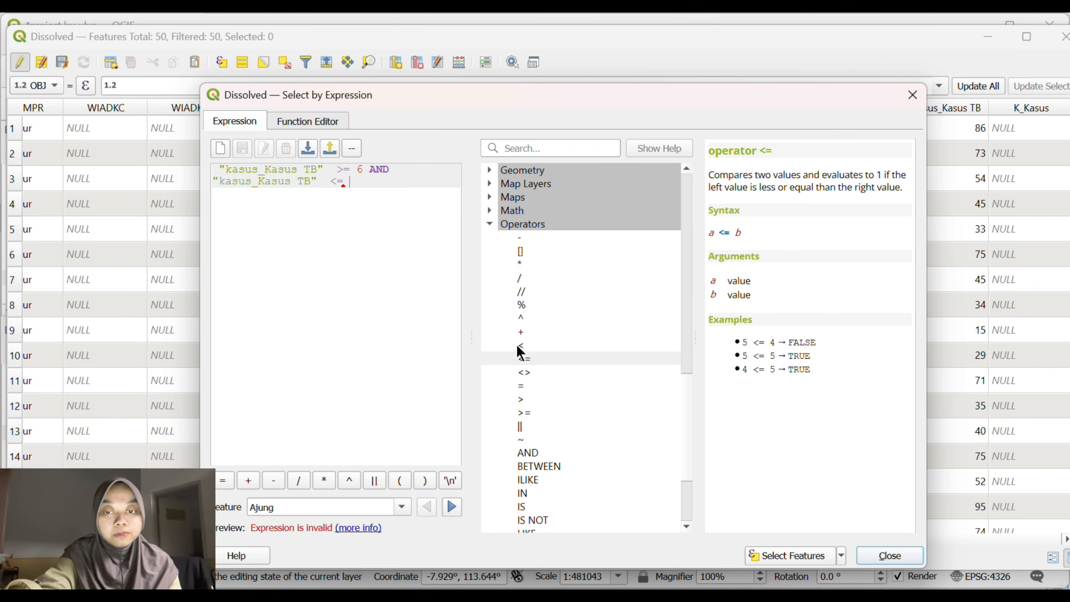
pyautogui.write('75')
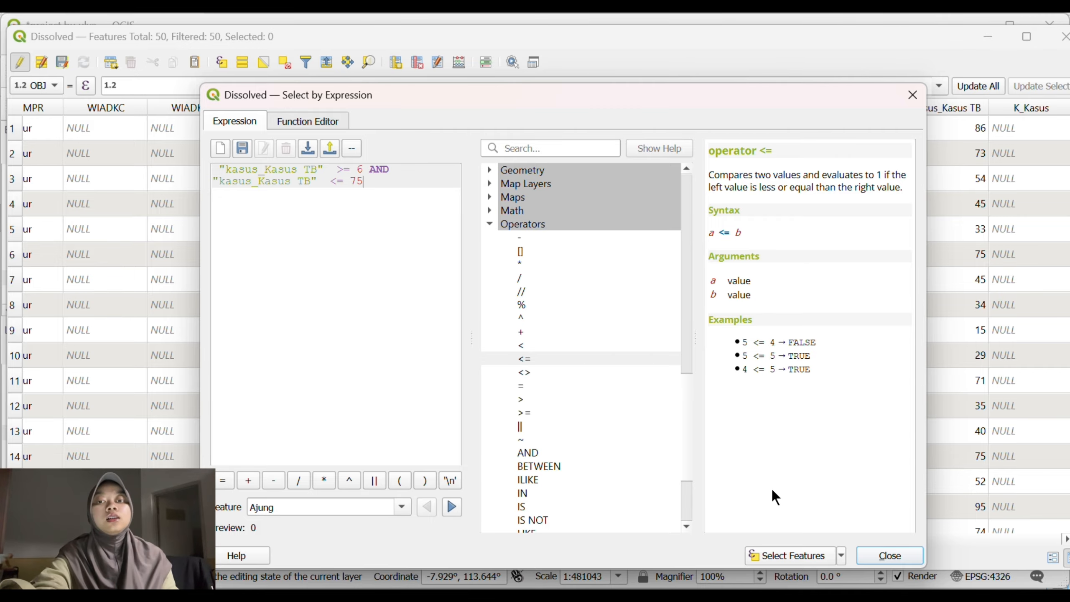
pyautogui.click(783, 551)
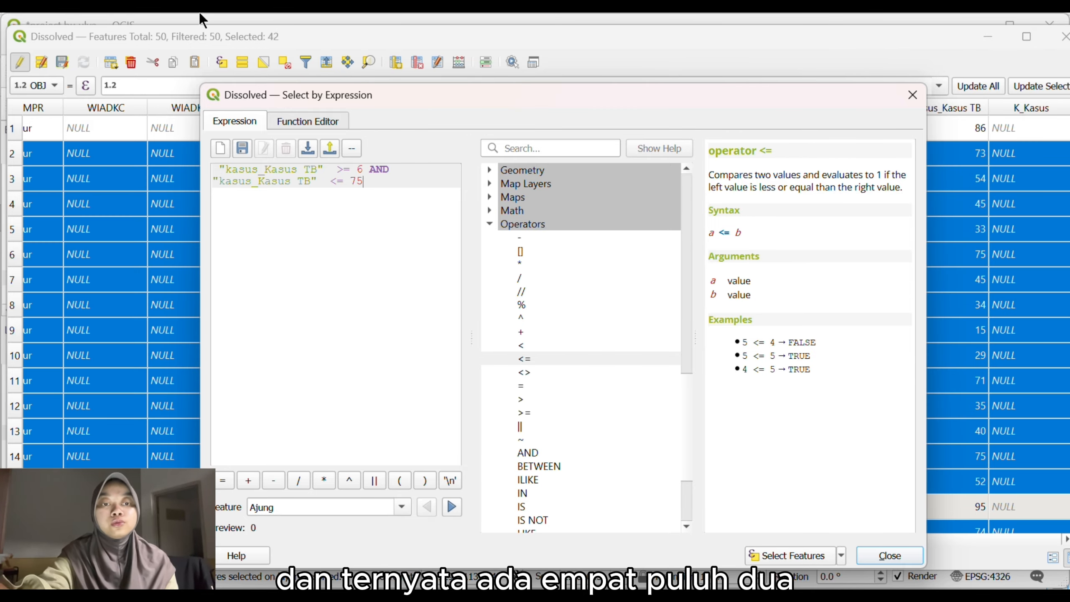
pyautogui.moveTo(639, 97); pyautogui.dragTo(576, 253)
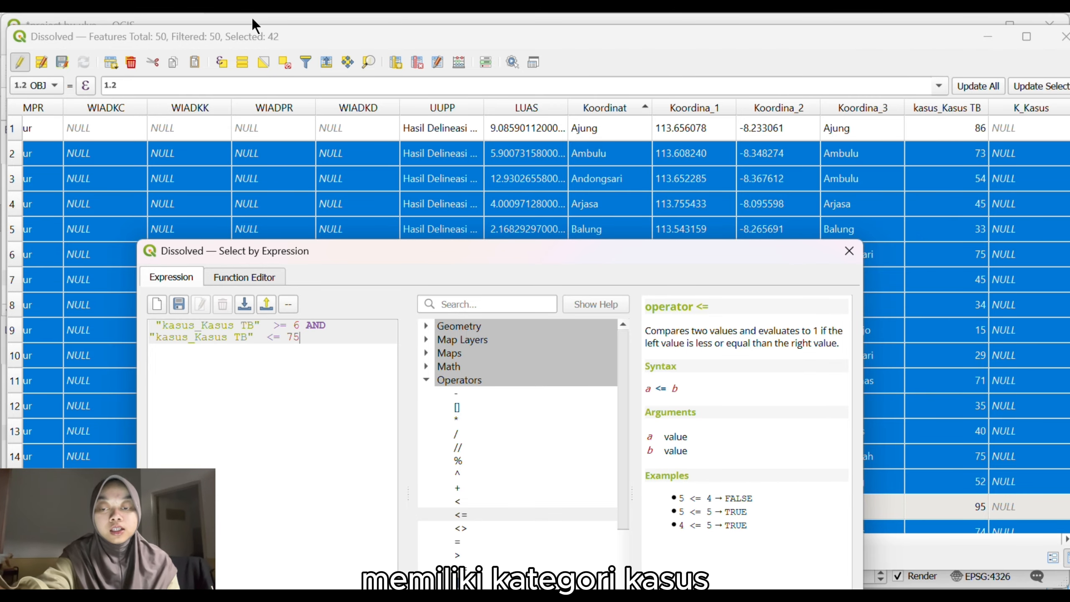
pyautogui.scroll(-5, 930, 294)
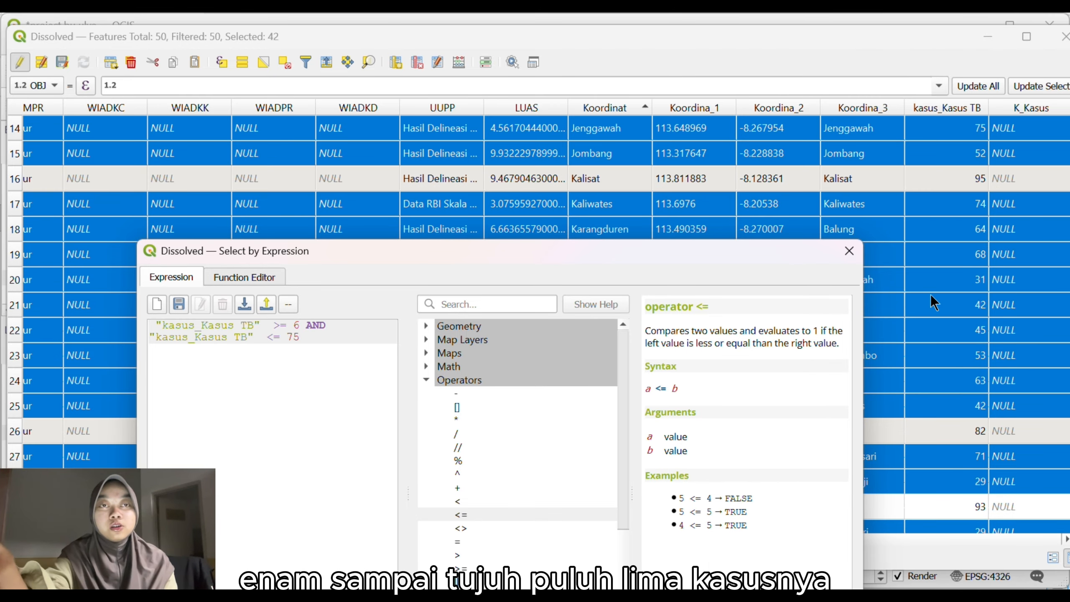
# - Open the Field Calculator for the selected Dissolved features and set it to update the existing K_Kasus field
pyautogui.scroll(1, 975, 165)
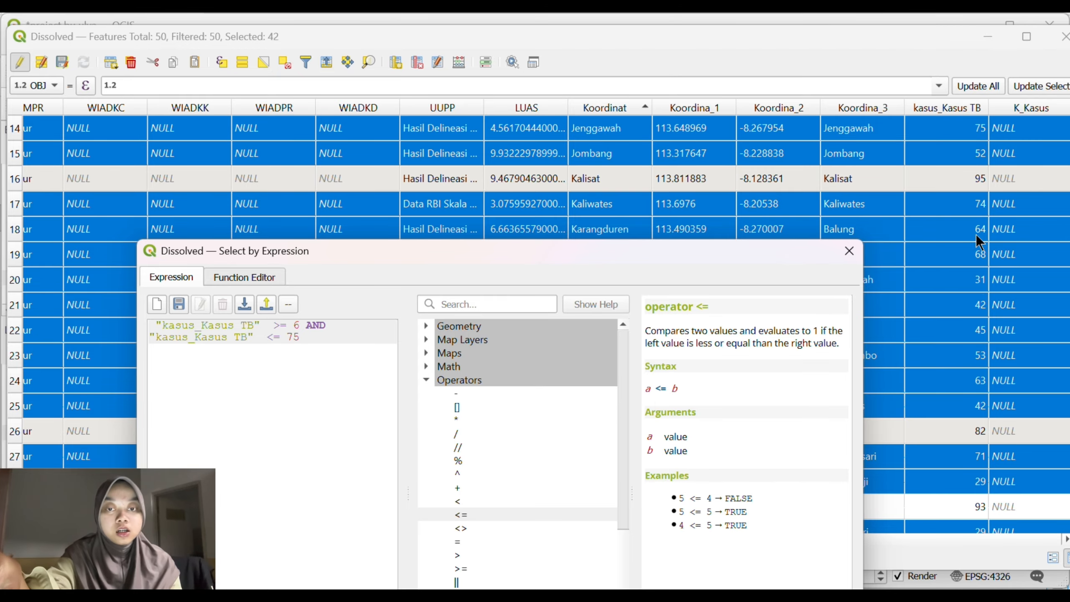
pyautogui.scroll(4, 957, 343)
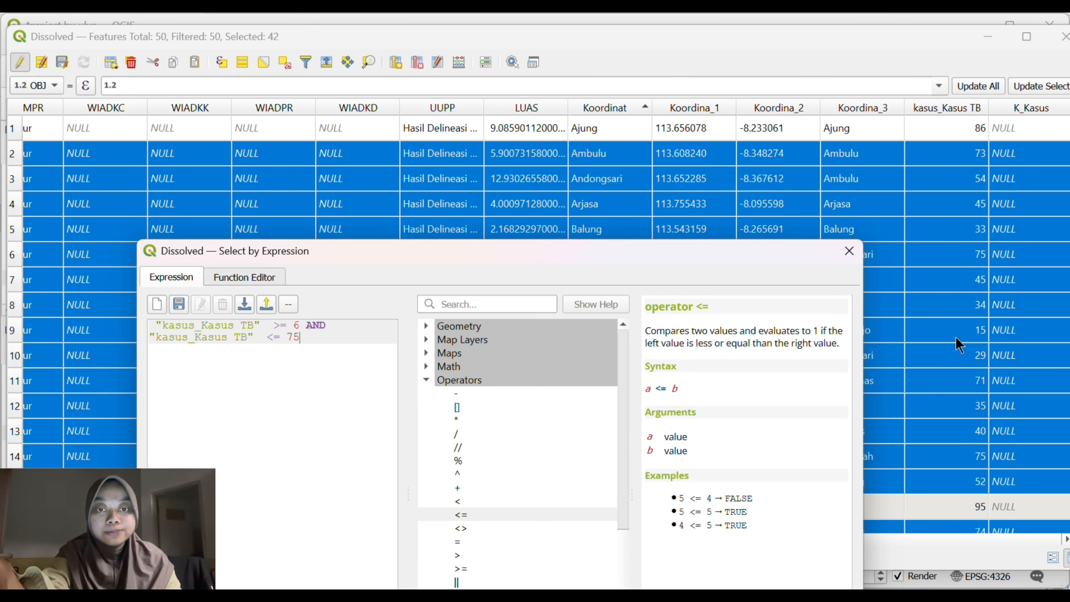
pyautogui.scroll(-10, 956, 344)
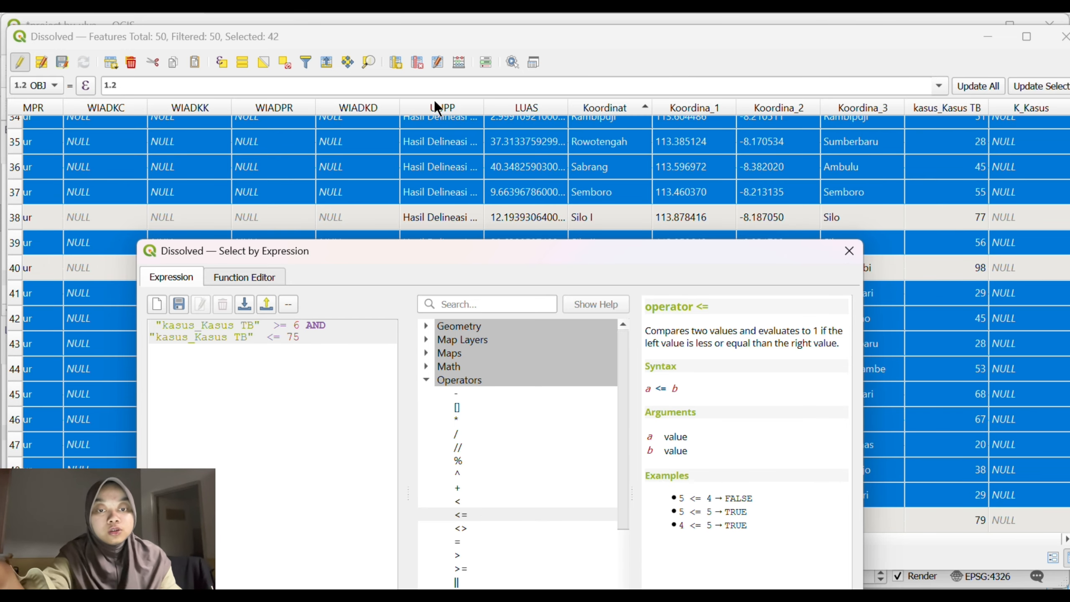
pyautogui.click(457, 61)
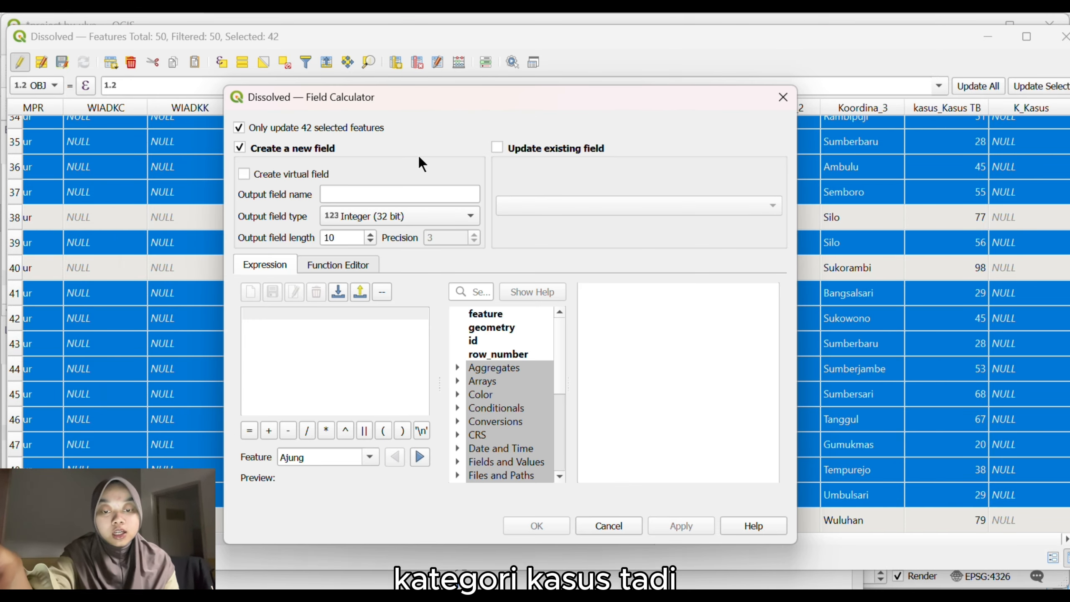
pyautogui.click(497, 147)
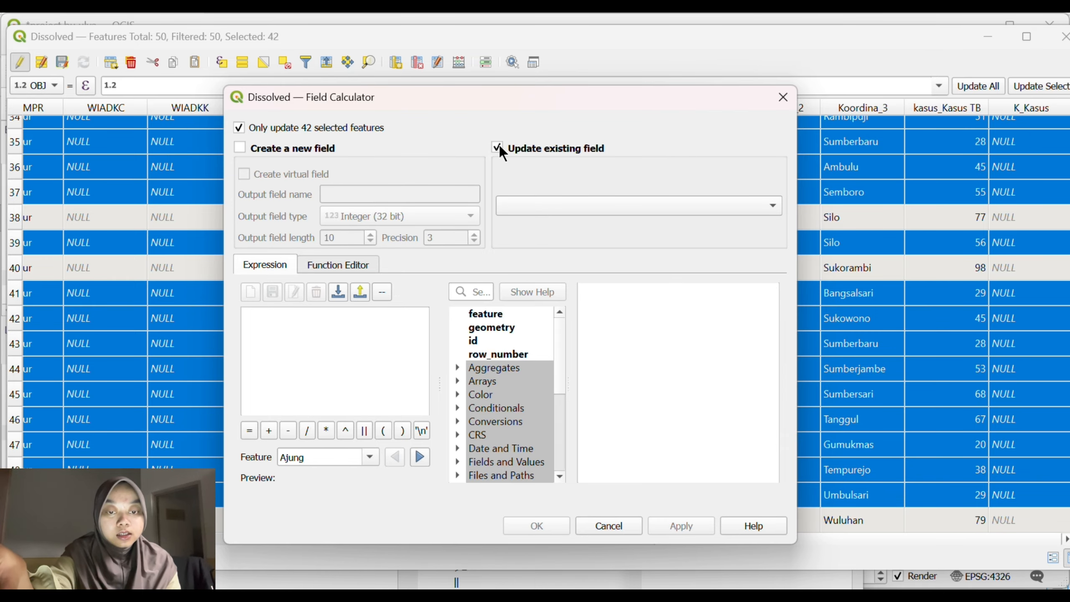
pyautogui.click(530, 211)
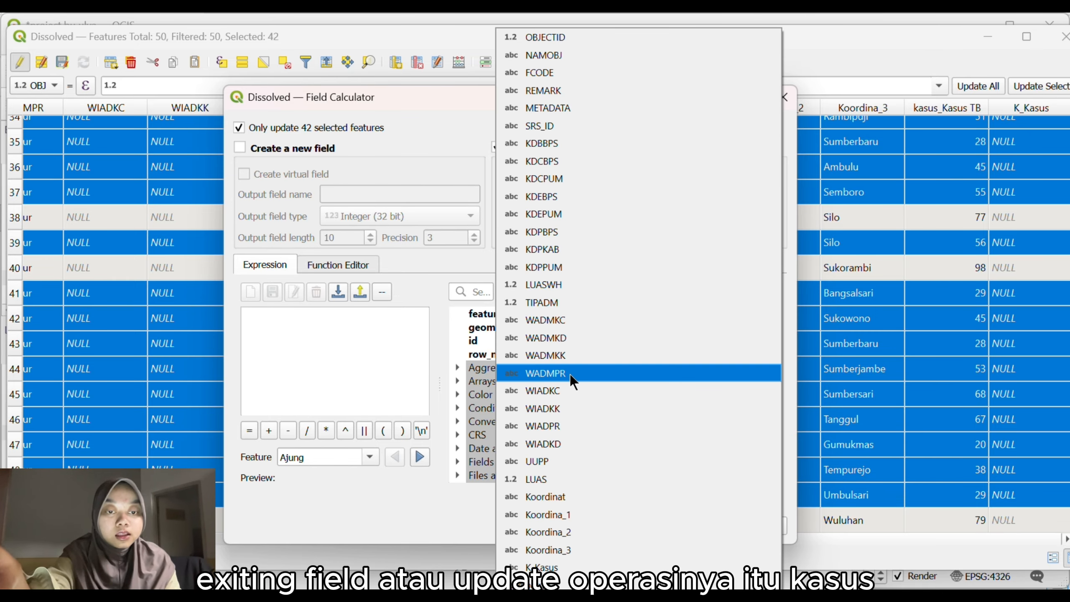
pyautogui.click(575, 571)
# - Enter the text value 'Rendah (6 - 75)' as the expression for the K_Kasus update
pyautogui.click(361, 322)
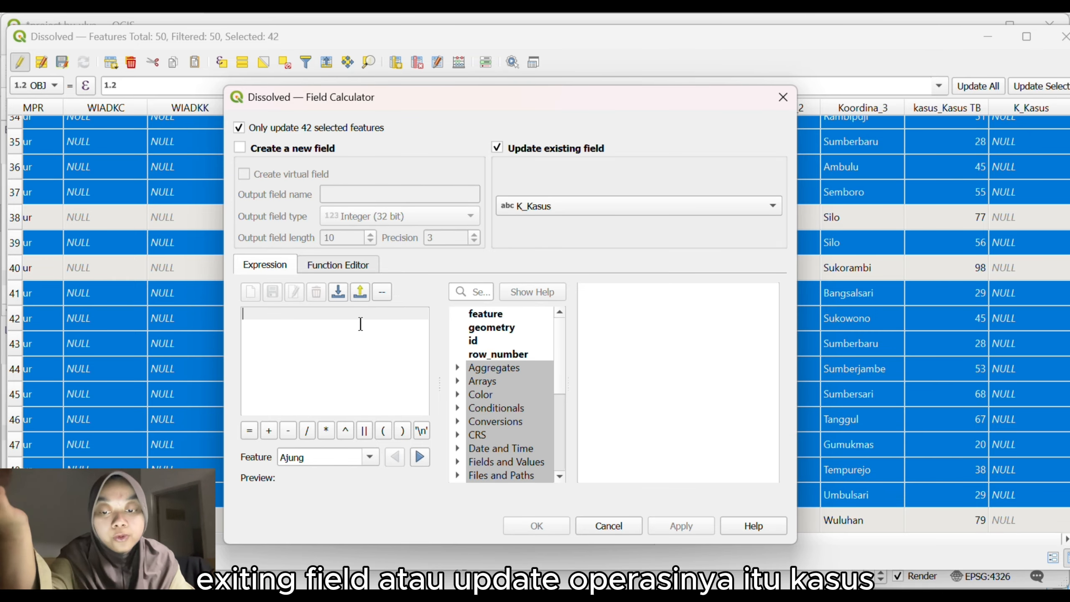
pyautogui.write("'")
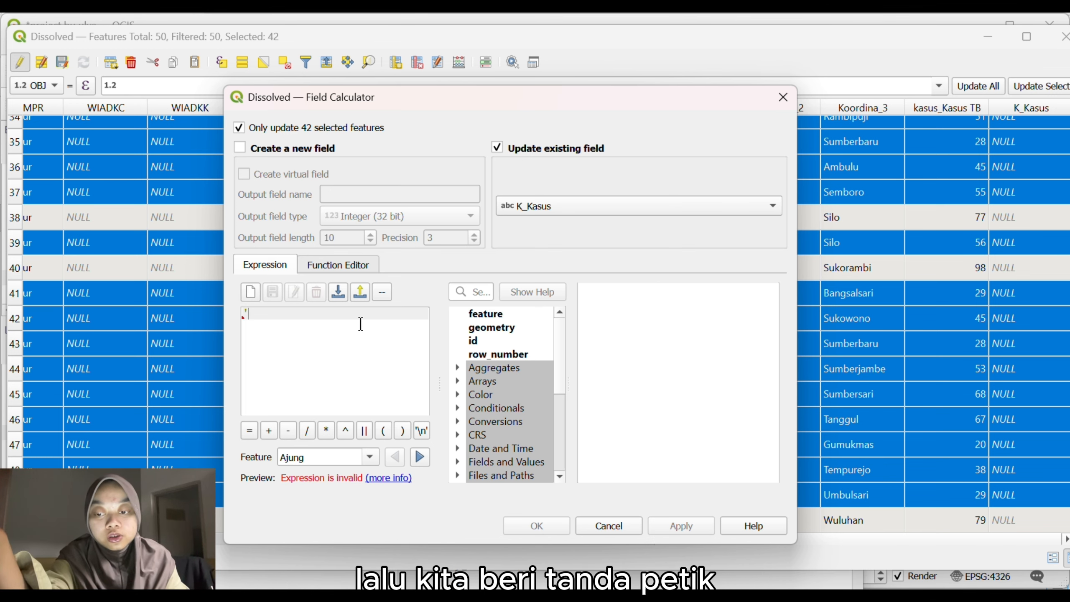
pyautogui.write('R')
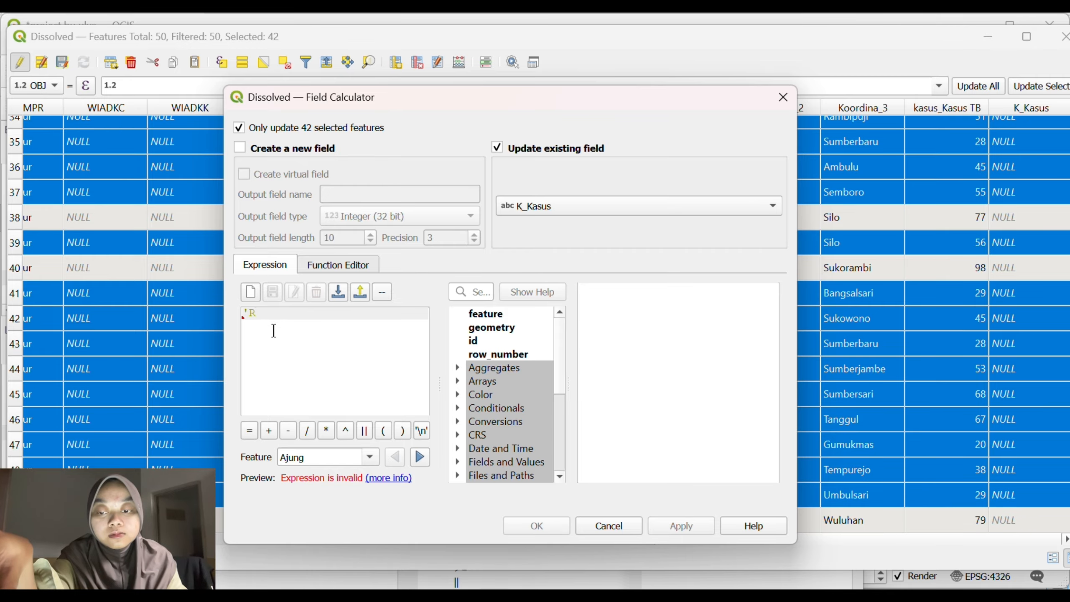
pyautogui.write('e')
pyautogui.click(447, 18)
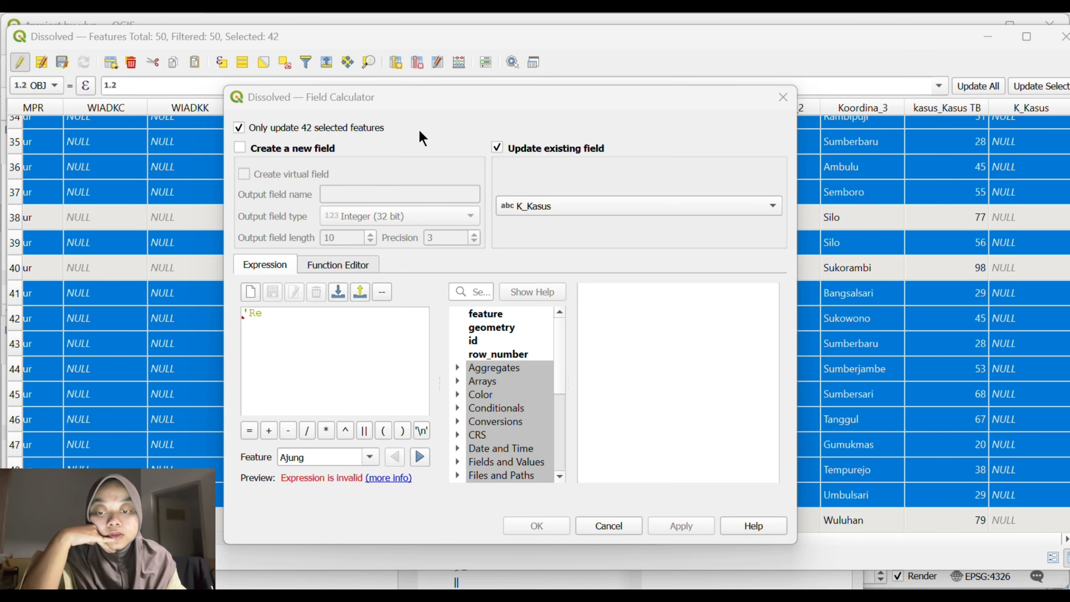
pyautogui.click(268, 318)
pyautogui.write('ndah')
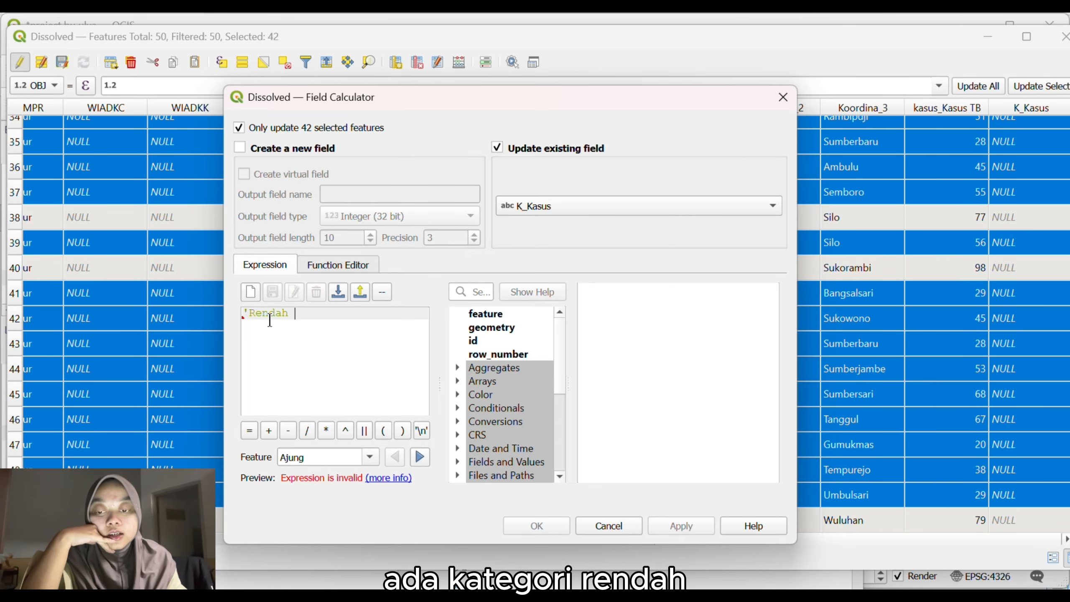
pyautogui.write(' (6 )')
pyautogui.press('Left')
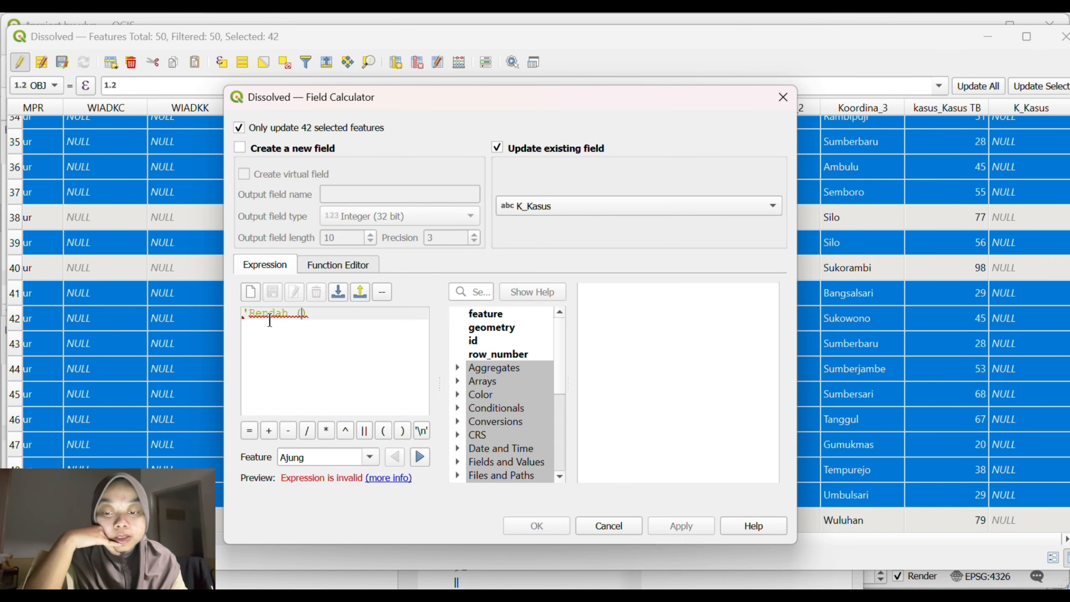
pyautogui.write('6 - 74')
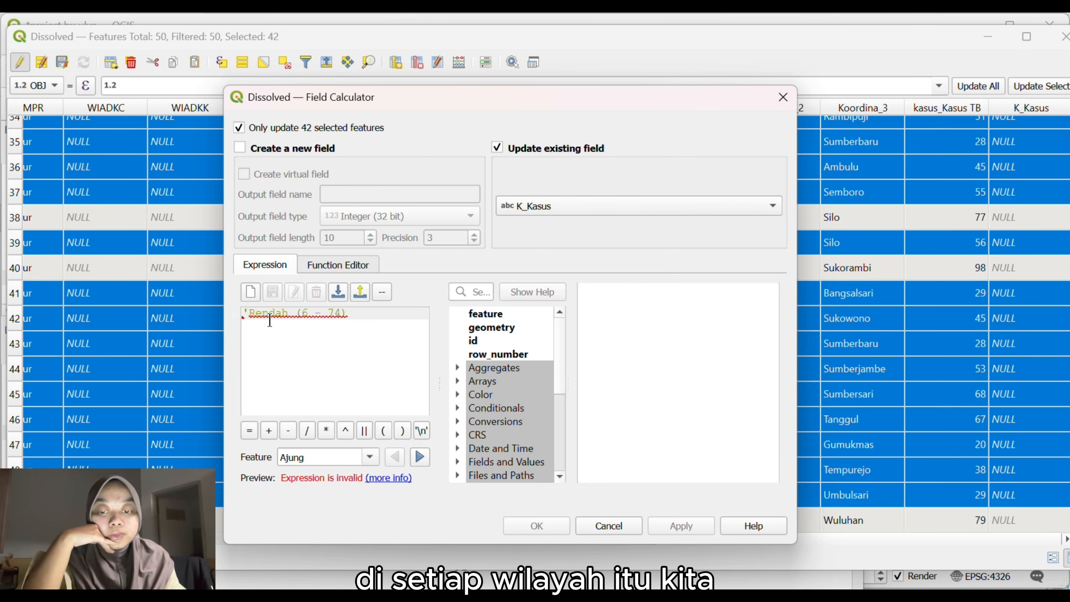
pyautogui.press('BackSpace')
pyautogui.write('5)')
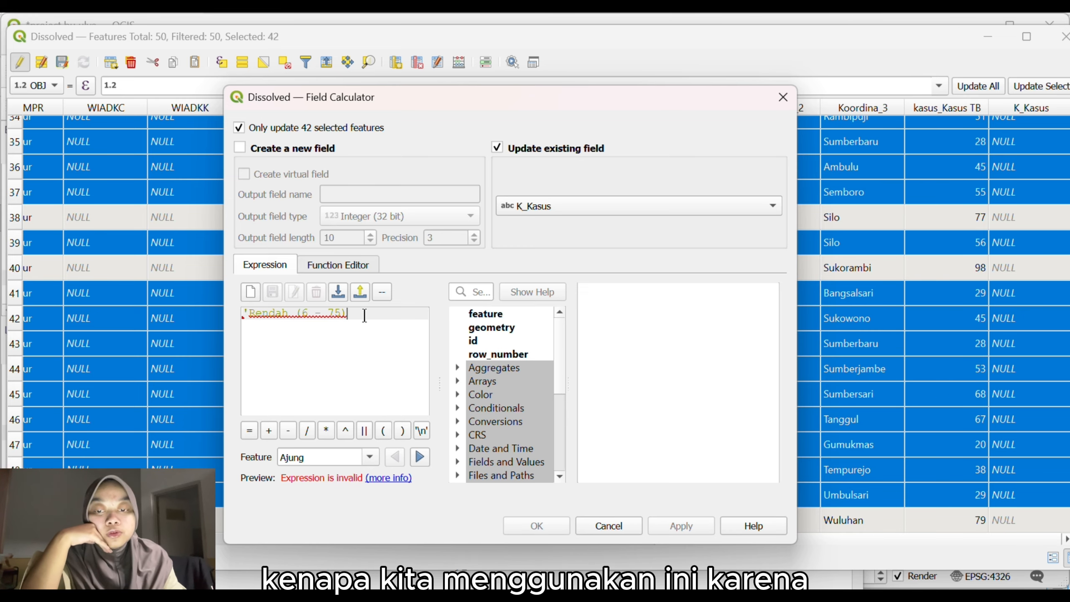
pyautogui.write("'")
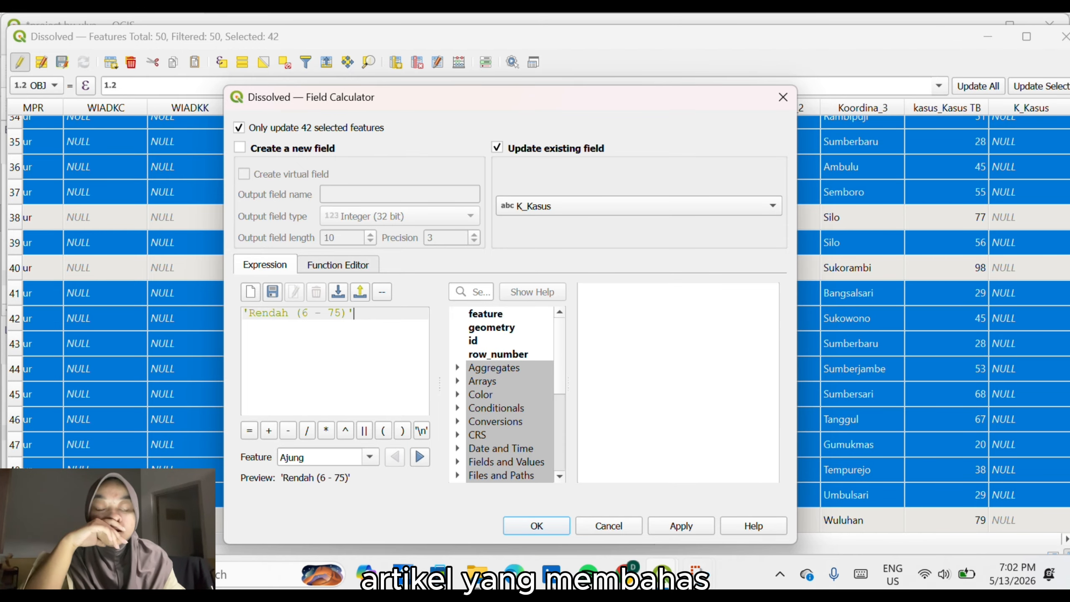
# - Switch to the tuberculosis article PDF in the browser, check its case classification ranges, and return to the Field Calculator
pyautogui.moveTo(514, 574)
pyautogui.click(529, 495)
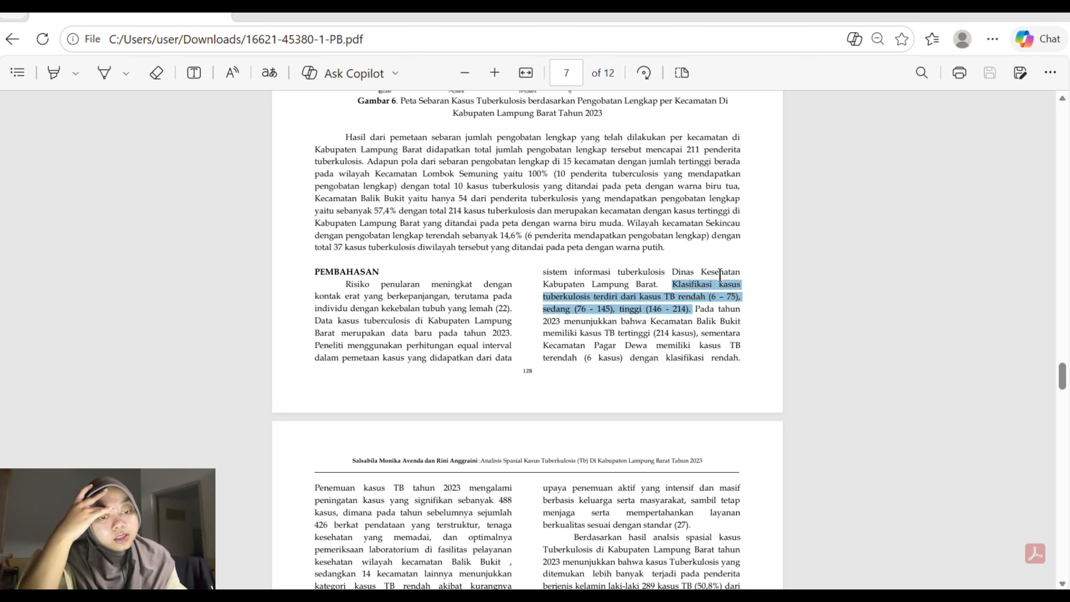
pyautogui.hotkey('alt', 'Tab')
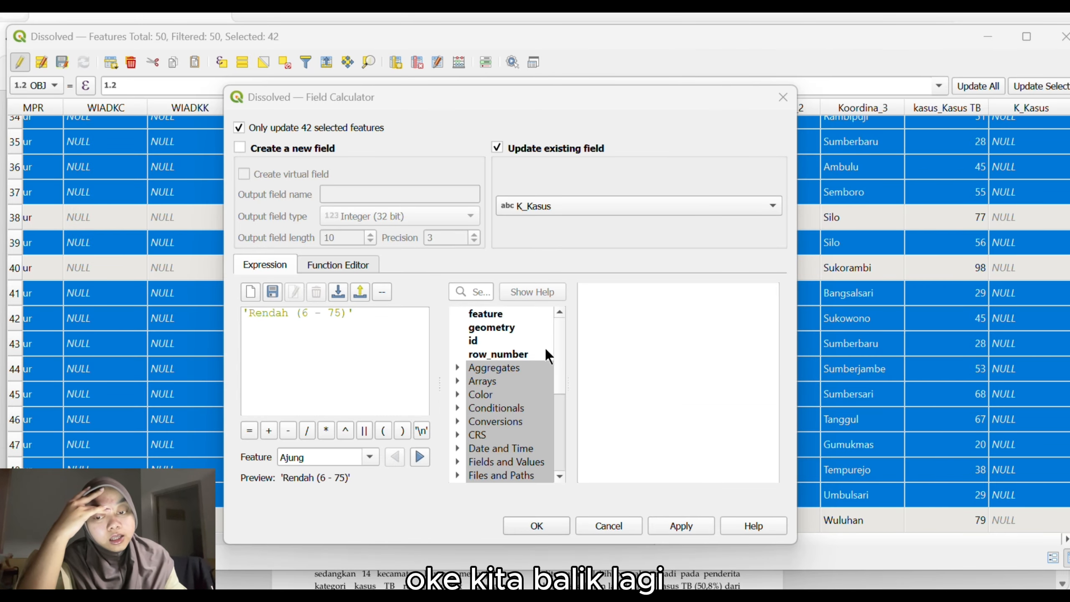
# - Apply the expression to K_Kasus for the selected features, close the Field Calculator and review the filled rows
pyautogui.click(689, 527)
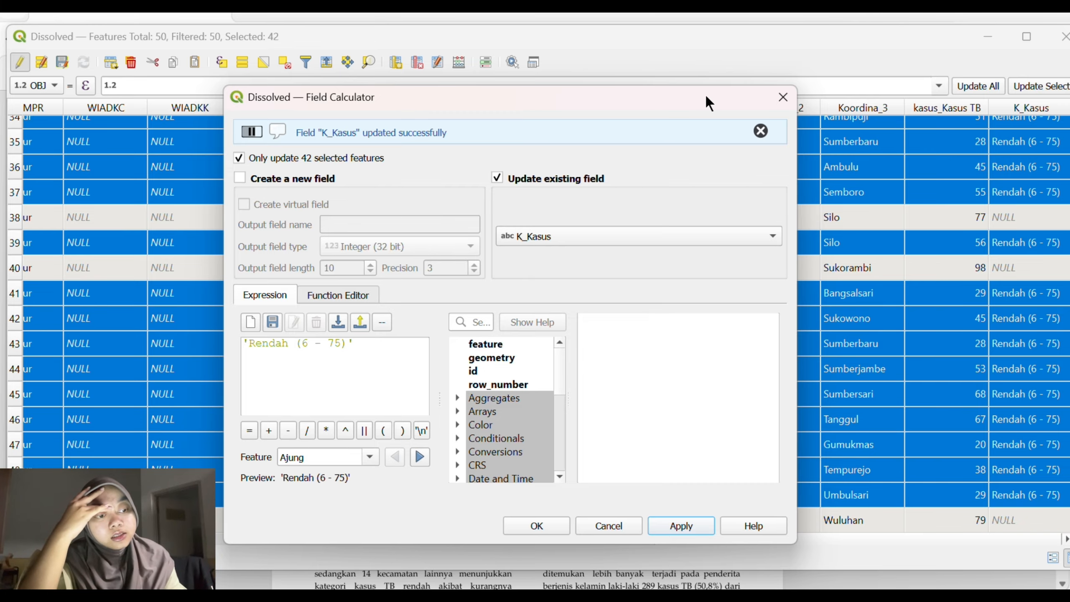
pyautogui.moveTo(706, 97); pyautogui.dragTo(578, 115)
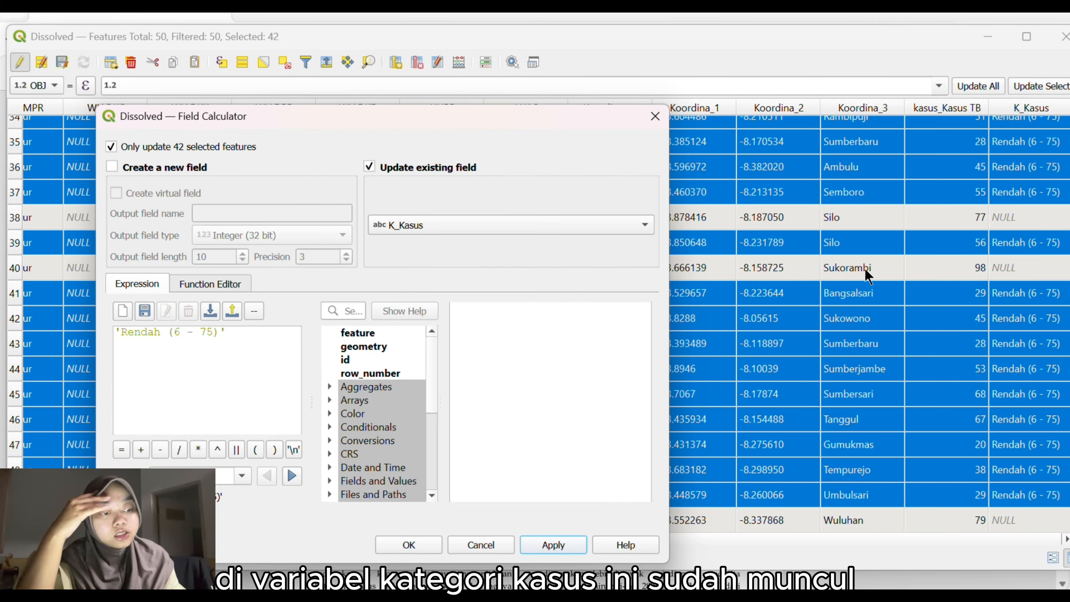
pyautogui.click(408, 545)
pyautogui.scroll(10, 868, 297)
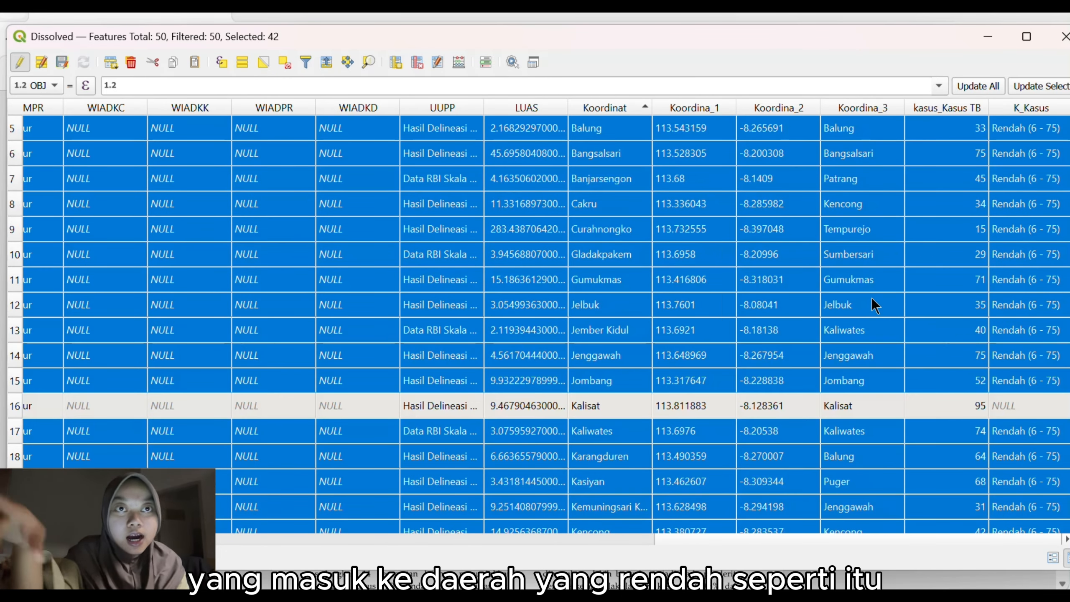
pyautogui.scroll(2, 871, 298)
pyautogui.scroll(-11, 570, 390)
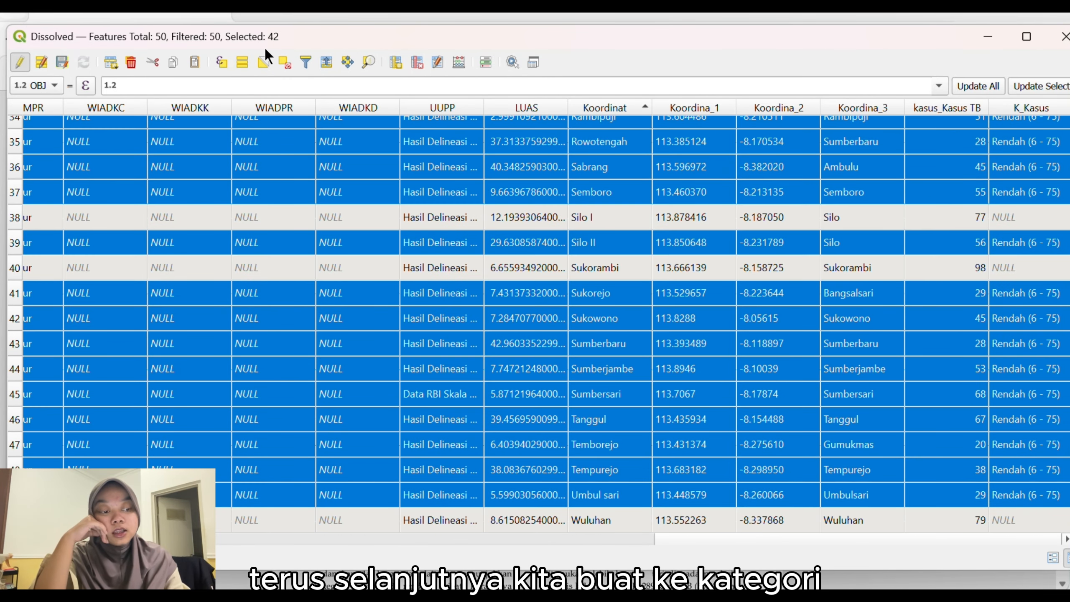
# - Start a new Select by Expression on the Dissolved layer with the condition "kasus_Kasus TB" >= 76
pyautogui.click(220, 59)
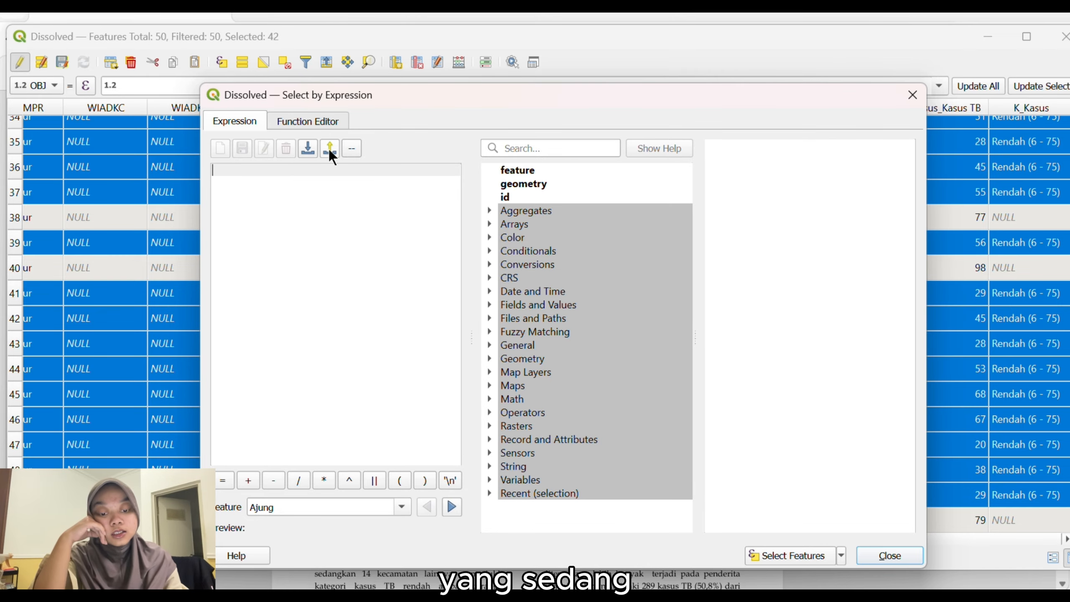
pyautogui.click(490, 305)
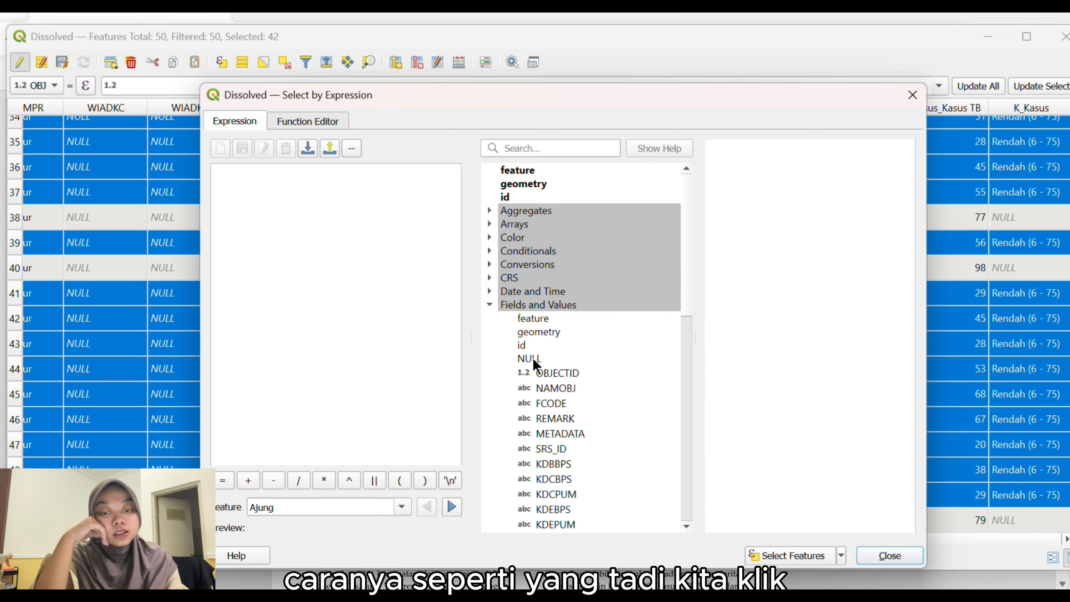
pyautogui.scroll(-9, 565, 384)
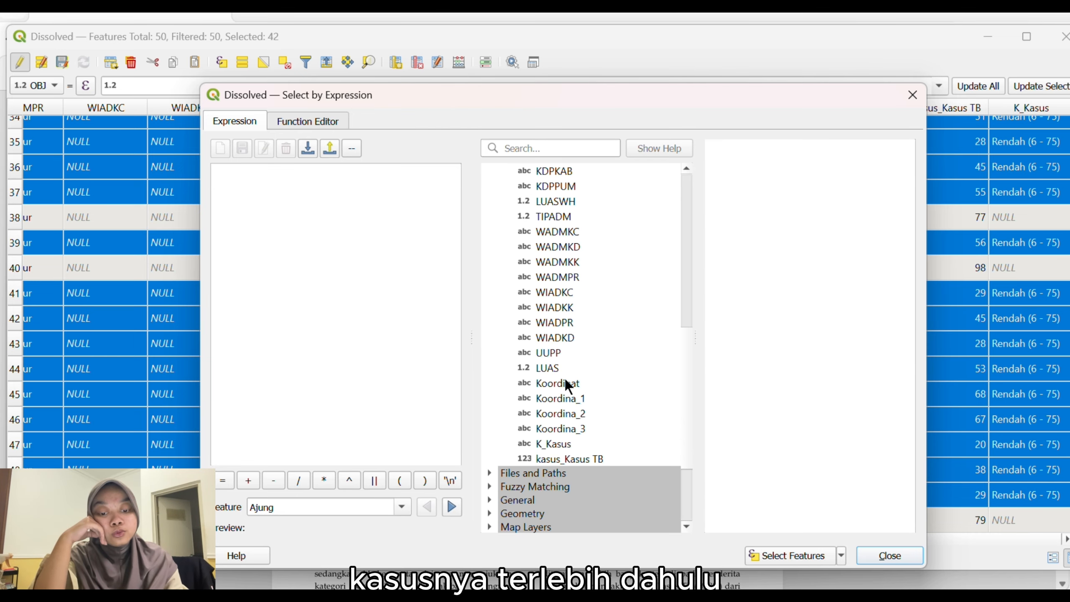
pyautogui.doubleClick(573, 457)
pyautogui.scroll(-3, 544, 380)
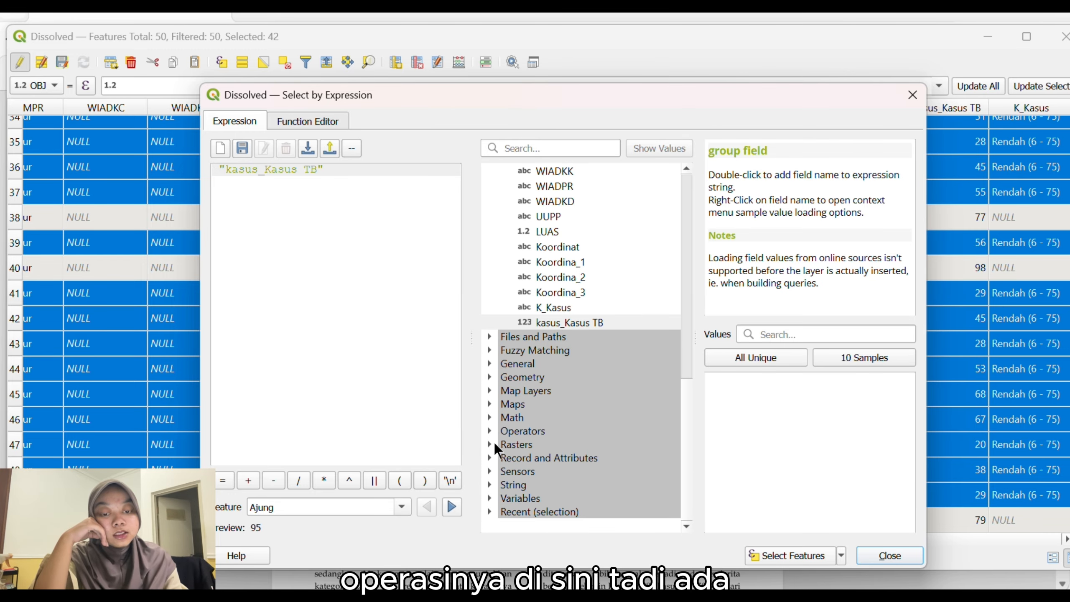
pyautogui.click(489, 430)
pyautogui.scroll(-5, 590, 430)
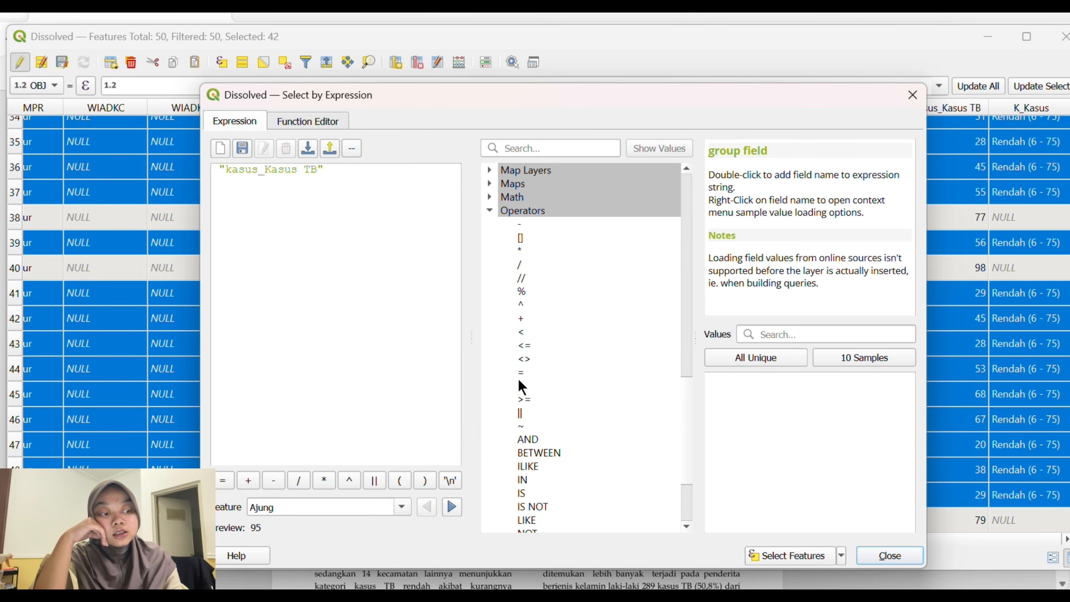
pyautogui.write('76')
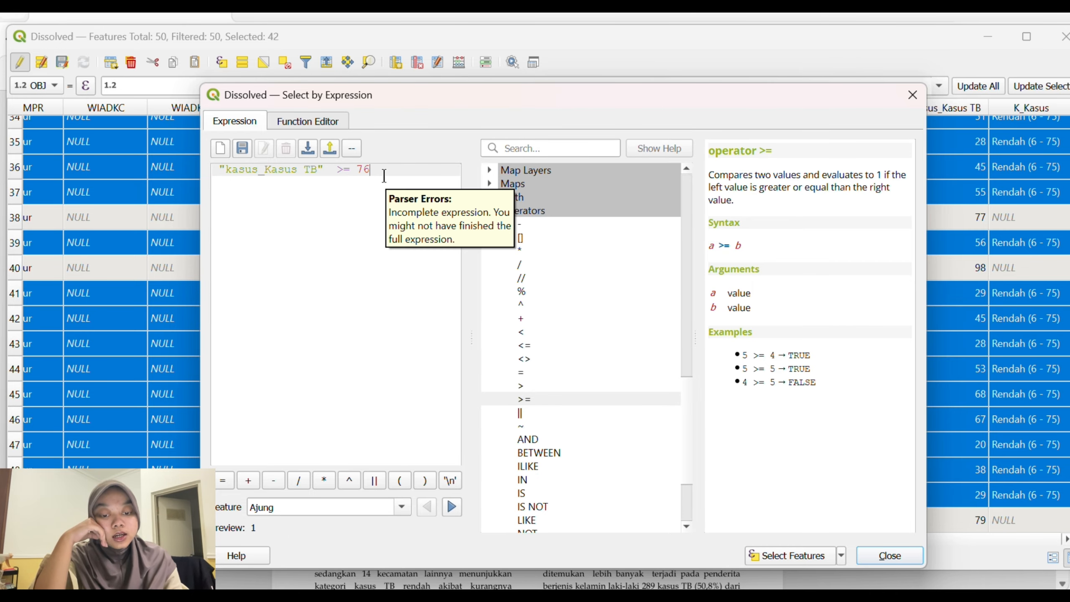
# - Extend the selection expression with AND "kasus_Kasus TB" <= 145 and select the matching features
pyautogui.doubleClick(528, 438)
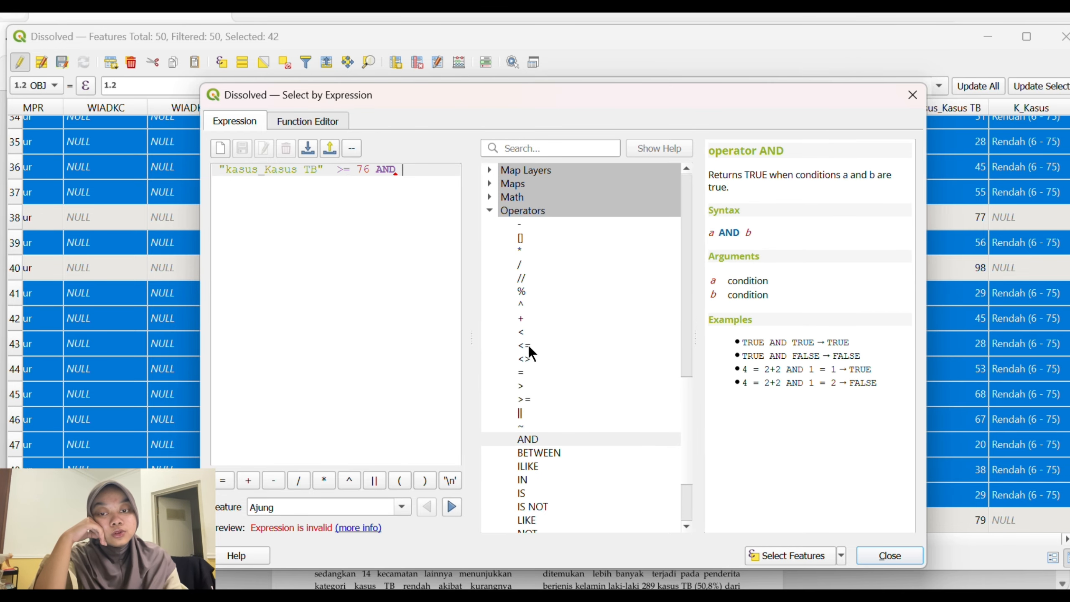
pyautogui.scroll(6, 575, 370)
pyautogui.doubleClick(575, 368)
pyautogui.scroll(-4, 549, 395)
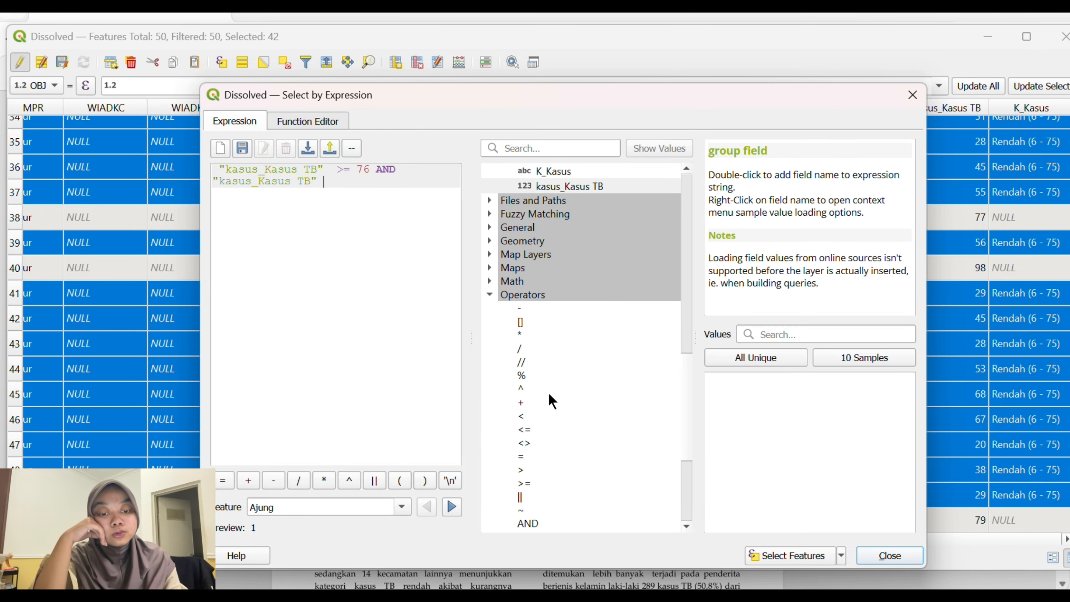
pyautogui.scroll(-1, 549, 395)
pyautogui.doubleClick(526, 385)
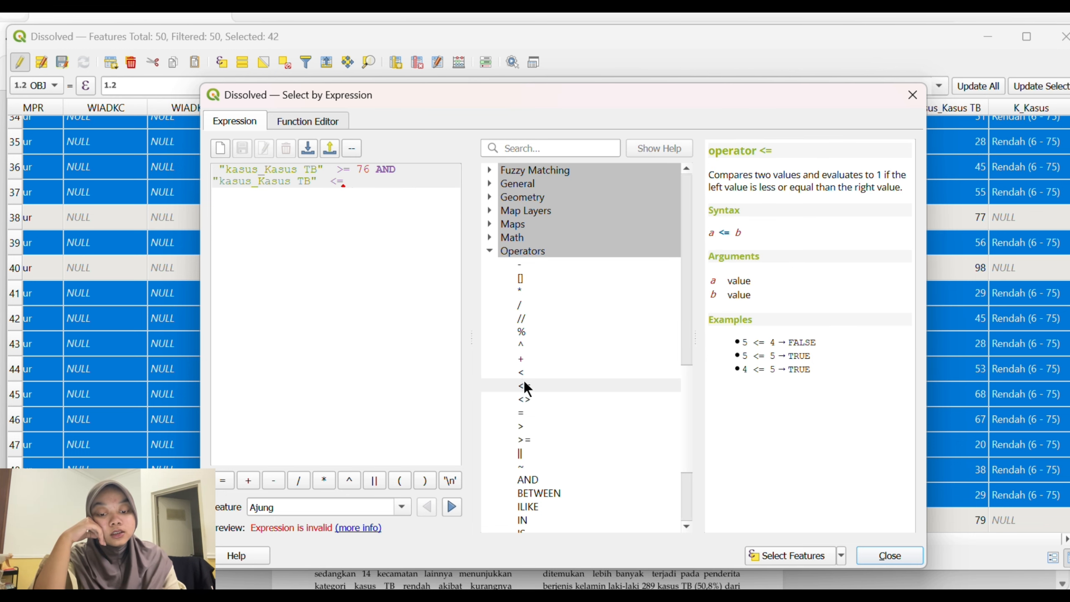
pyautogui.write('145')
pyautogui.click(792, 554)
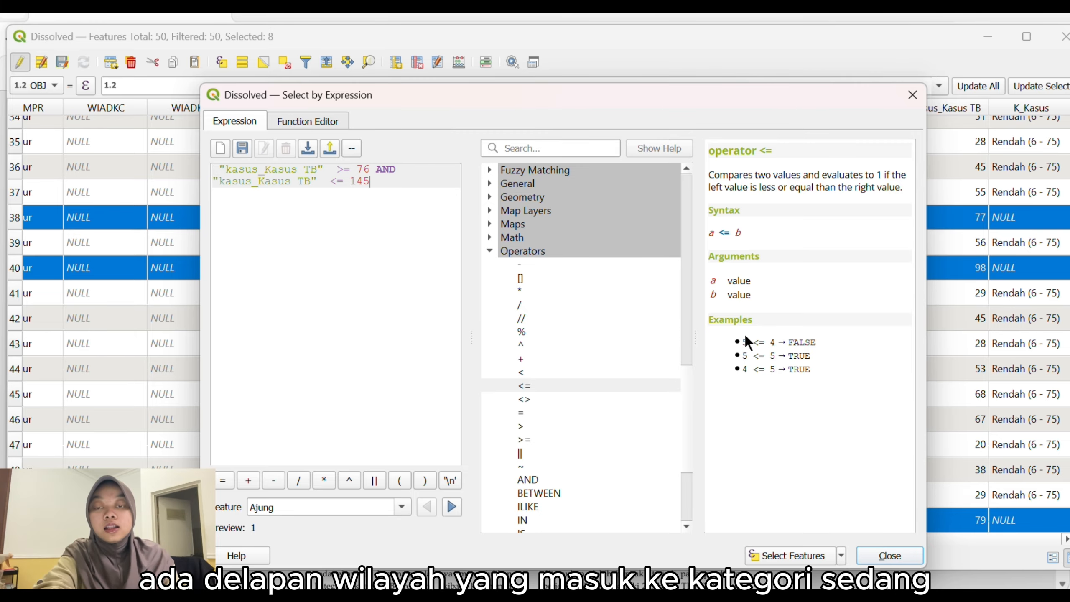
# - Update the existing K_Kasus field of the selected features to 'Sedang (76 - 145)' with the Field Calculator
pyautogui.click(460, 62)
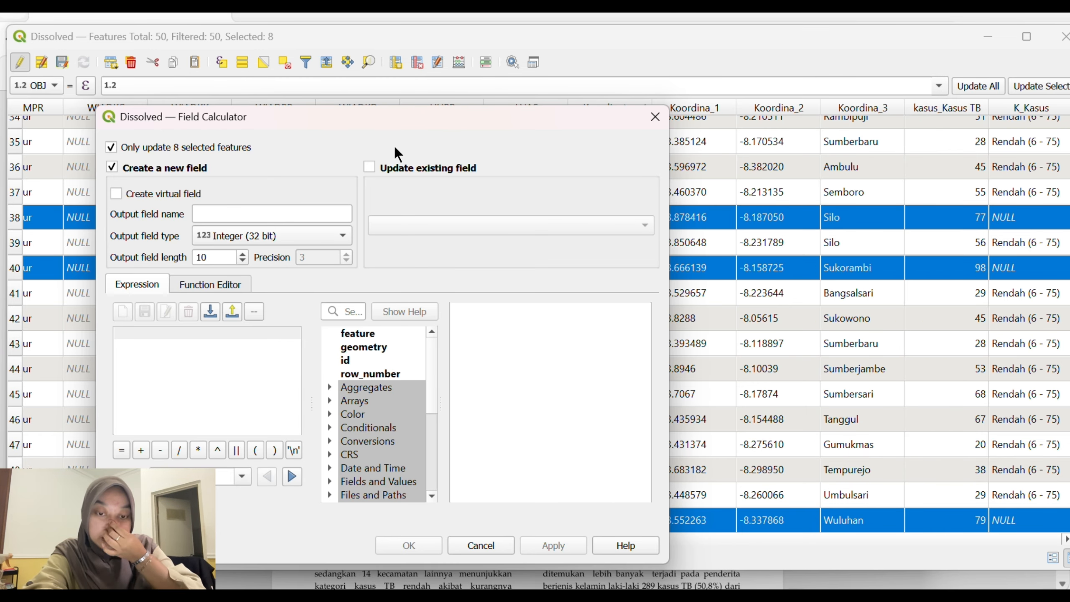
pyautogui.click(369, 167)
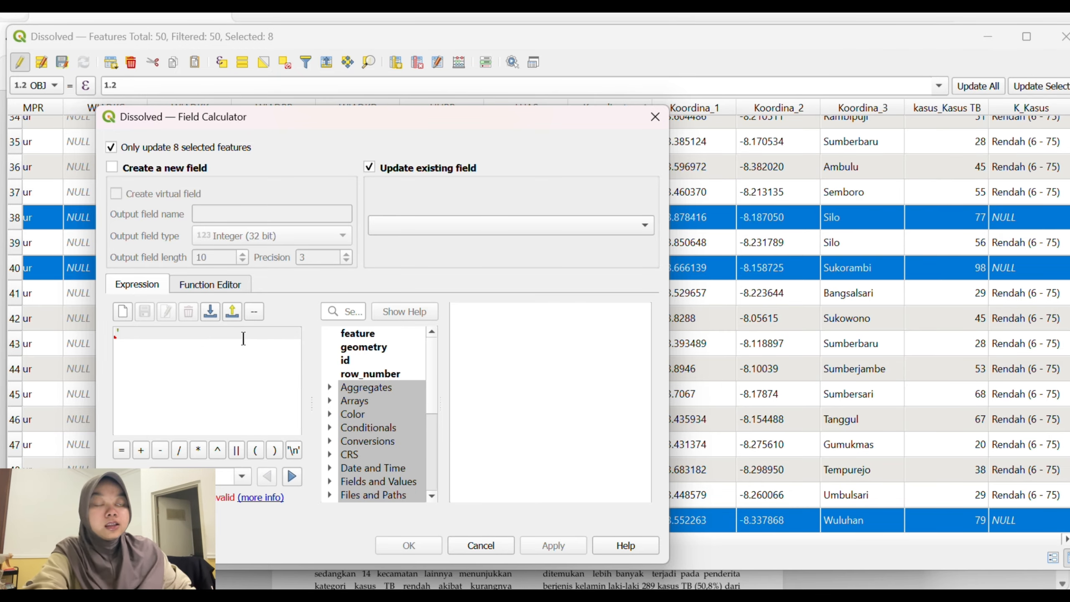
pyautogui.write('g')
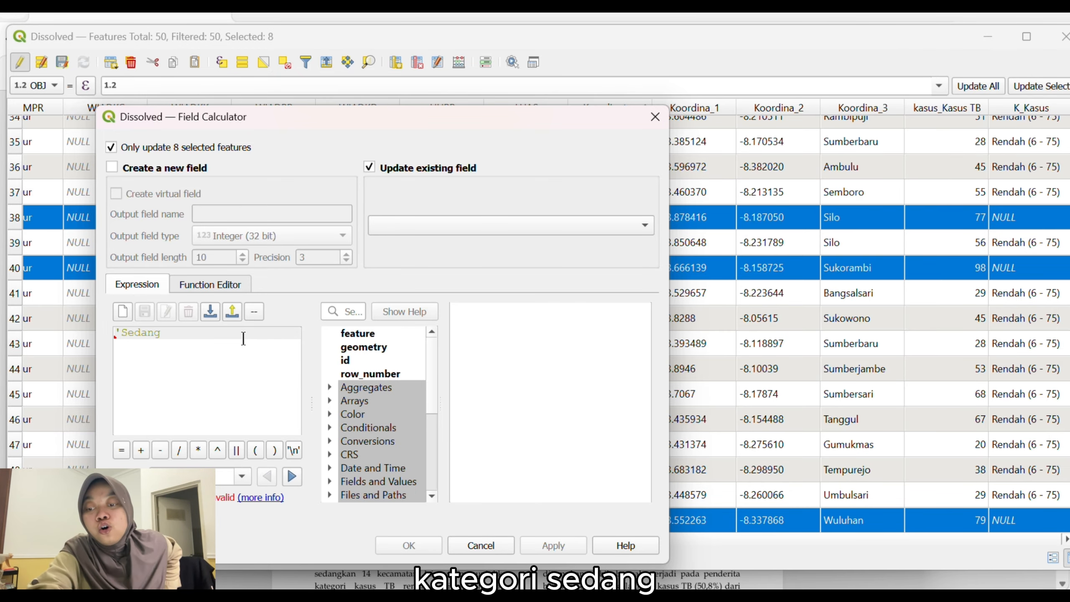
pyautogui.write(' (76 - 14')
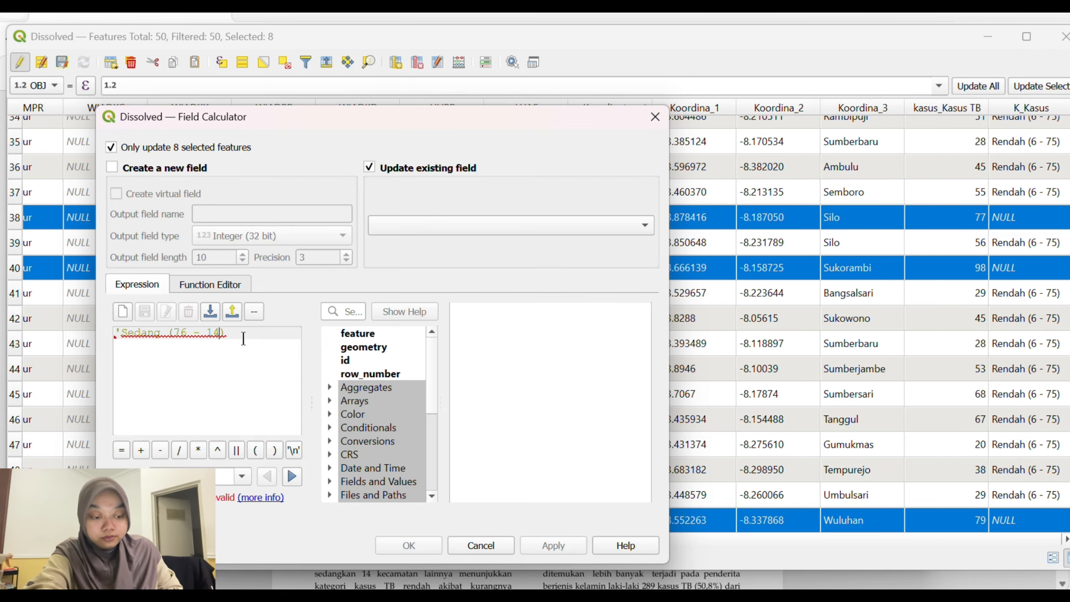
pyautogui.write("5)'")
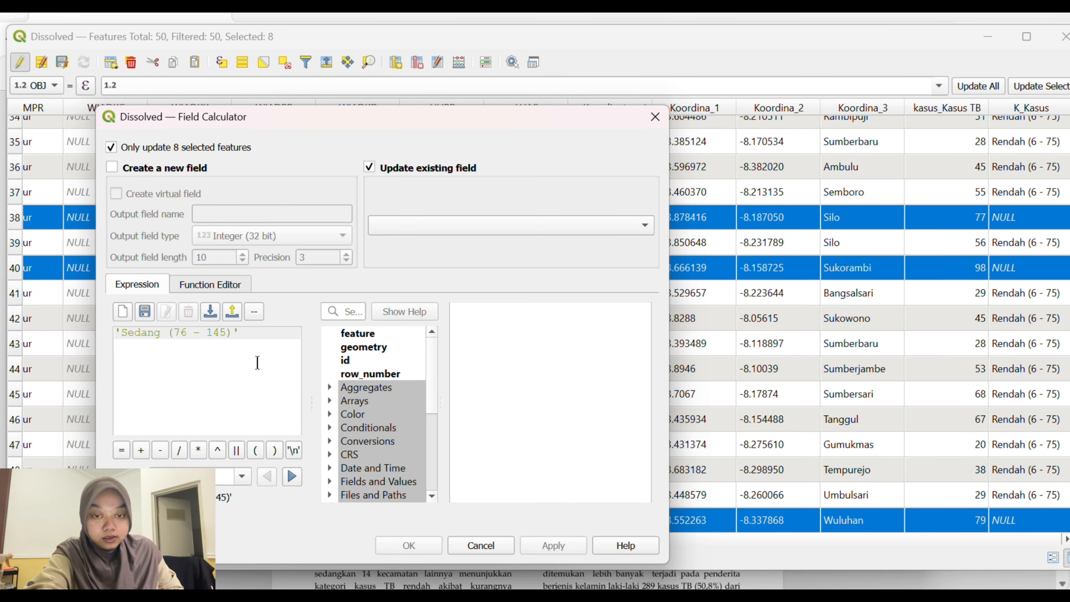
pyautogui.click(429, 230)
pyautogui.click(428, 565)
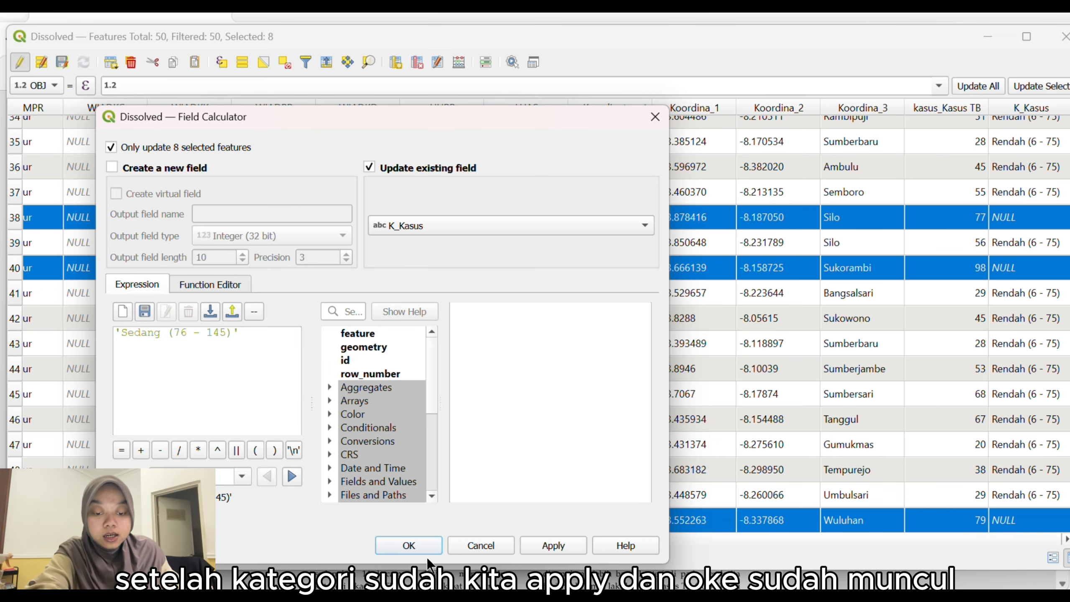
pyautogui.click(569, 545)
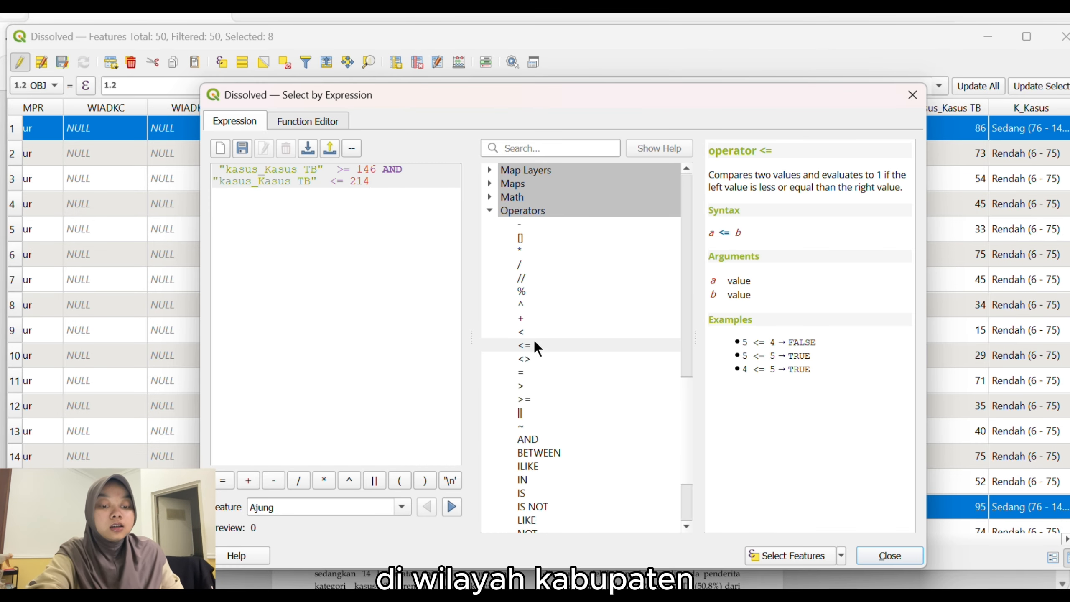
# - Select the Dissolved features matching "kasus_Kasus TB" >= 146 AND "kasus_Kasus TB" <= 214
pyautogui.click(808, 555)
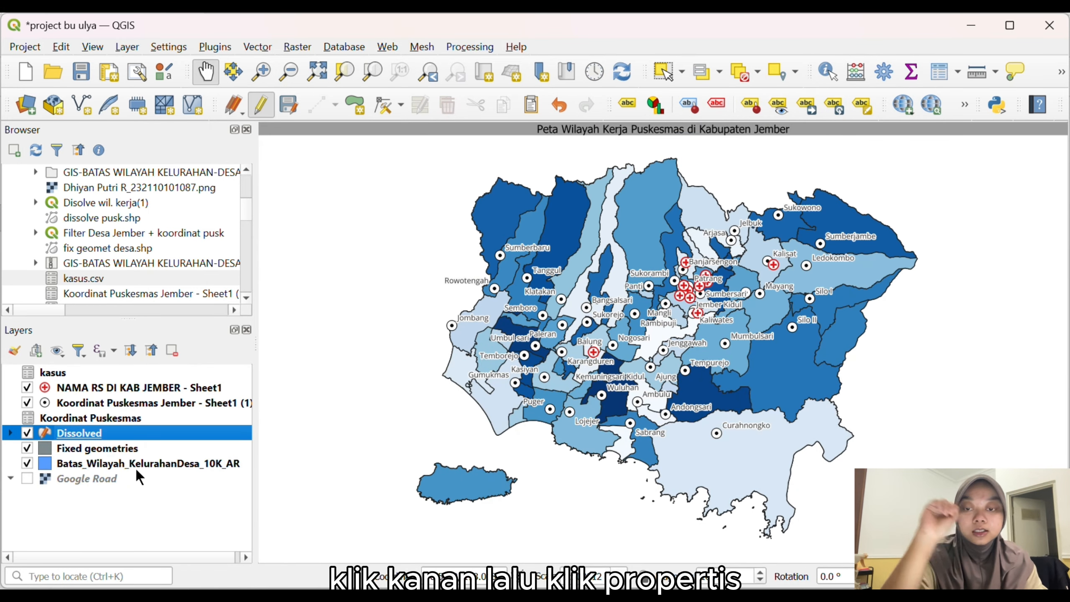
# - Set the Dissolved layer's symbology to Categorized by K_Kasus and classify it, deleting the existing classes
pyautogui.rightClick(104, 433)
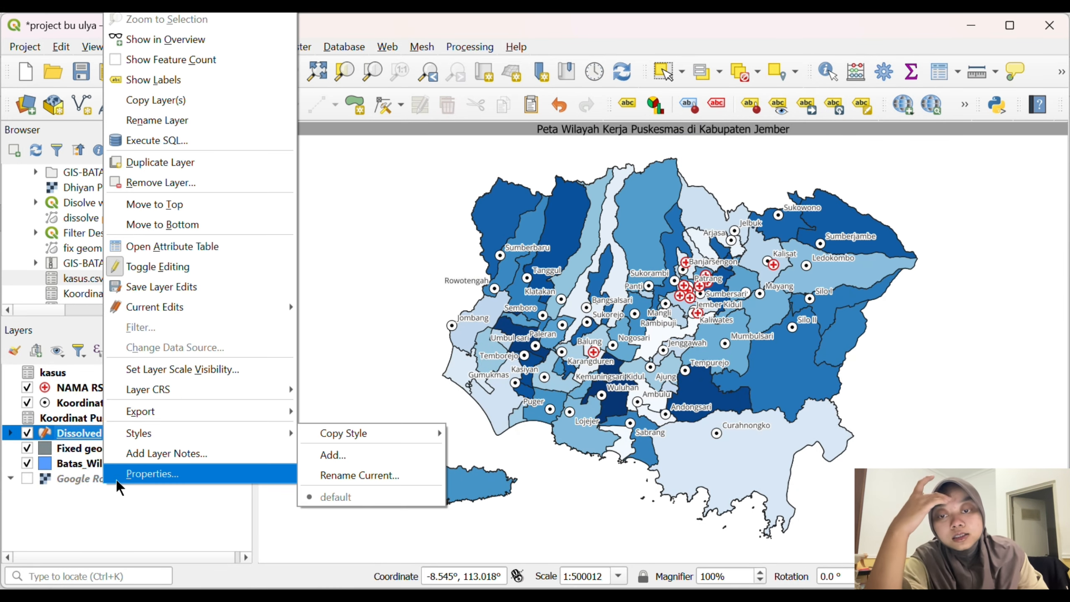
pyautogui.click(115, 479)
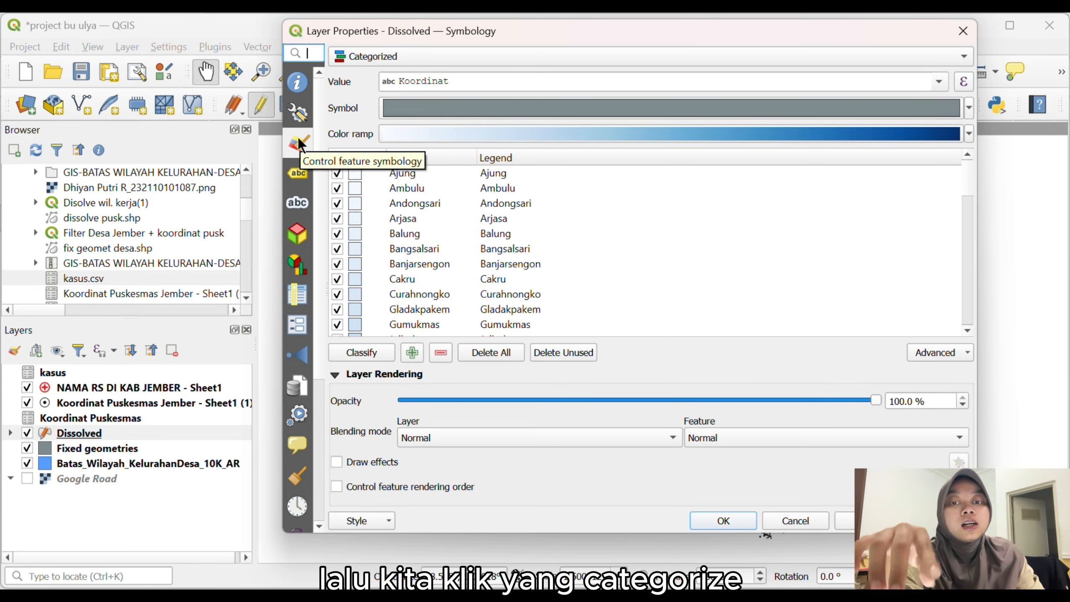
pyautogui.click(337, 57)
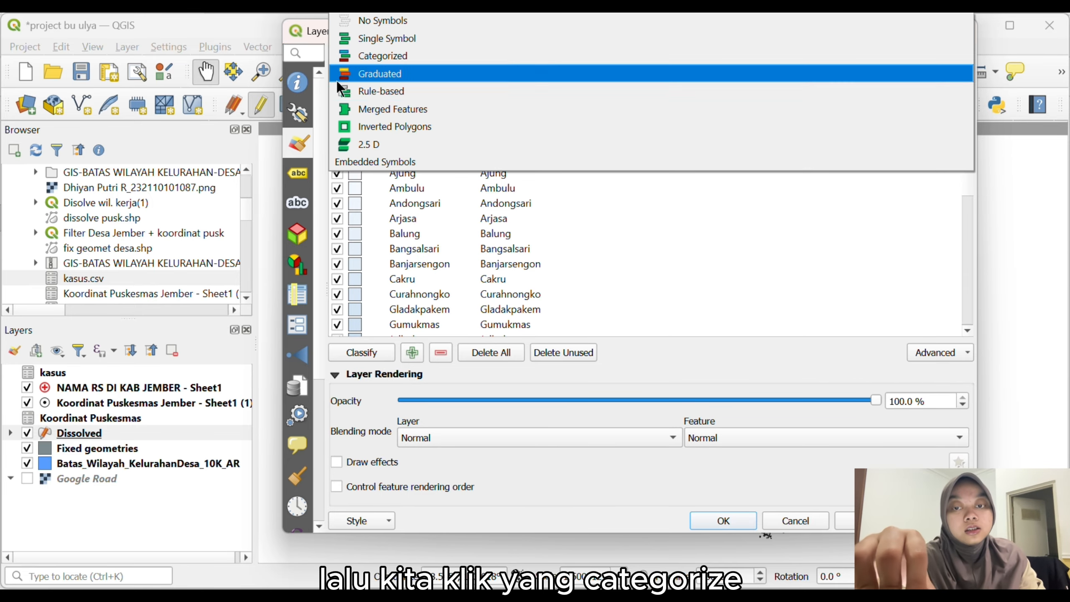
pyautogui.click(382, 54)
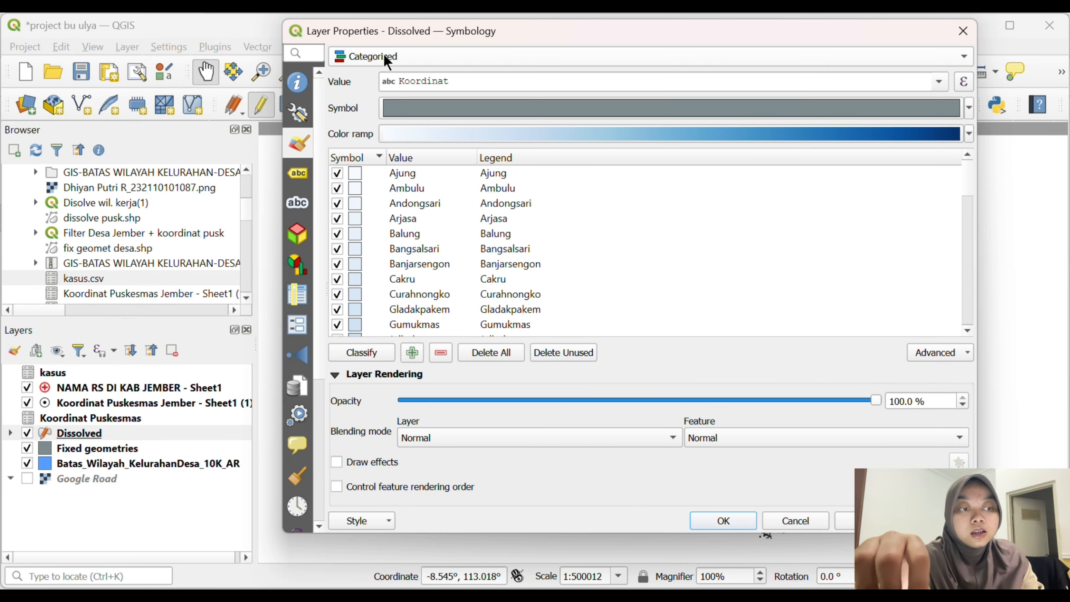
pyautogui.click(937, 84)
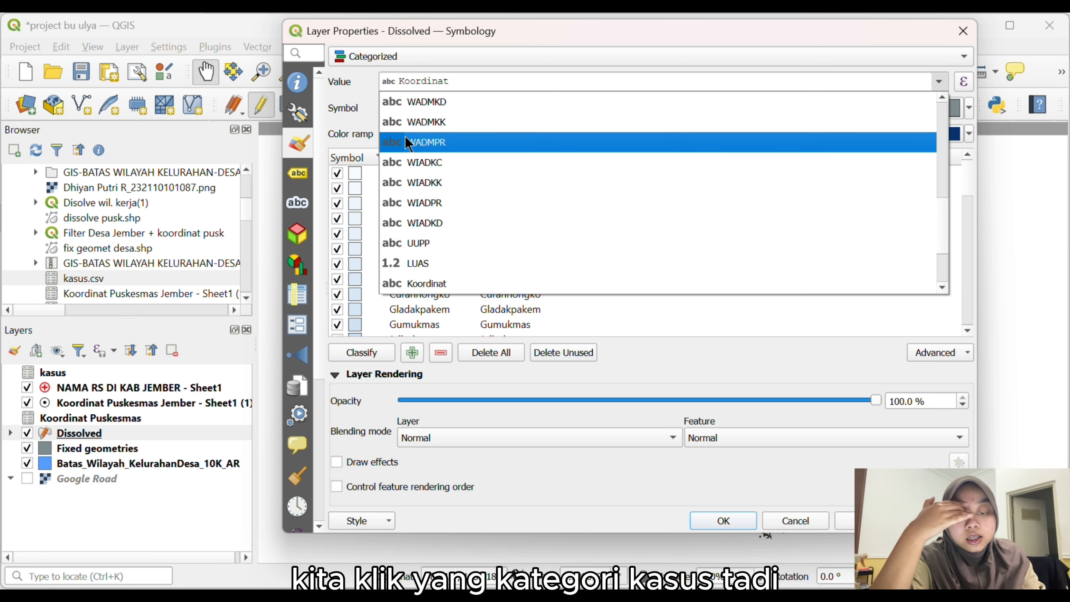
pyautogui.scroll(-2, 470, 181)
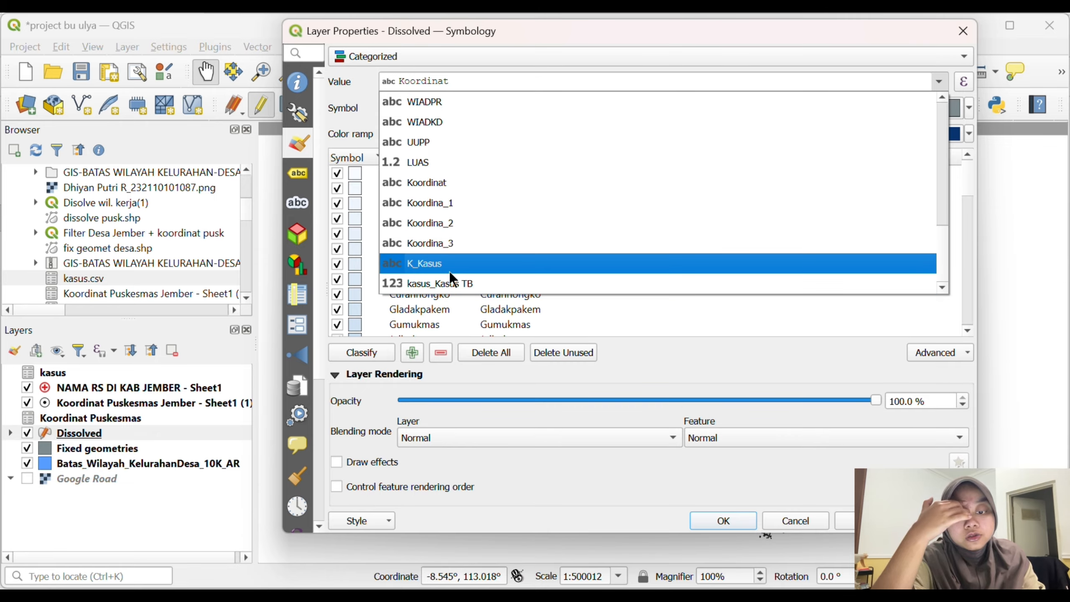
pyautogui.click(422, 265)
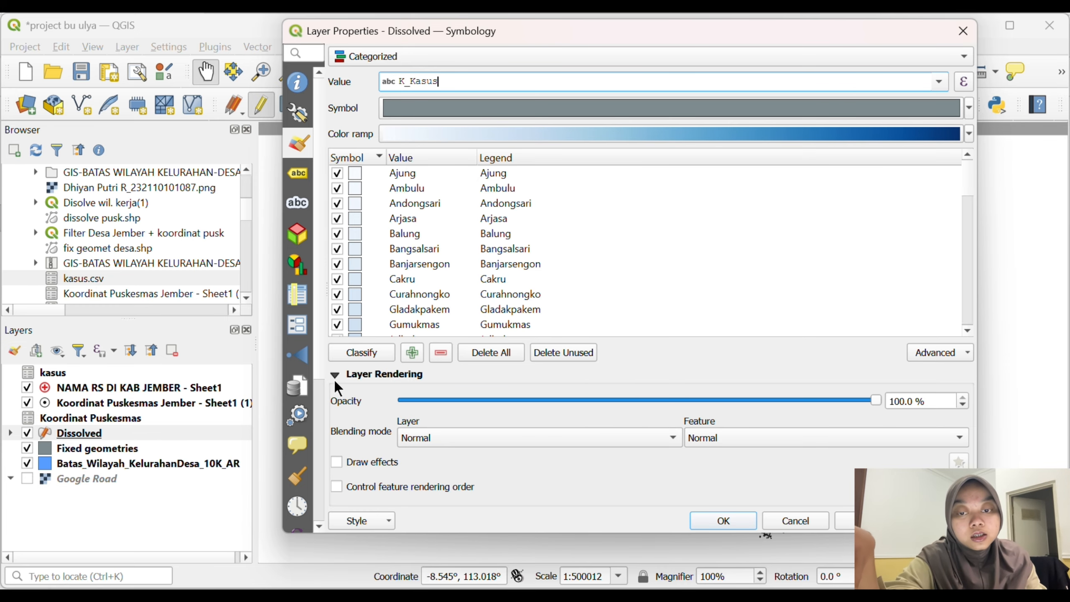
pyautogui.click(364, 354)
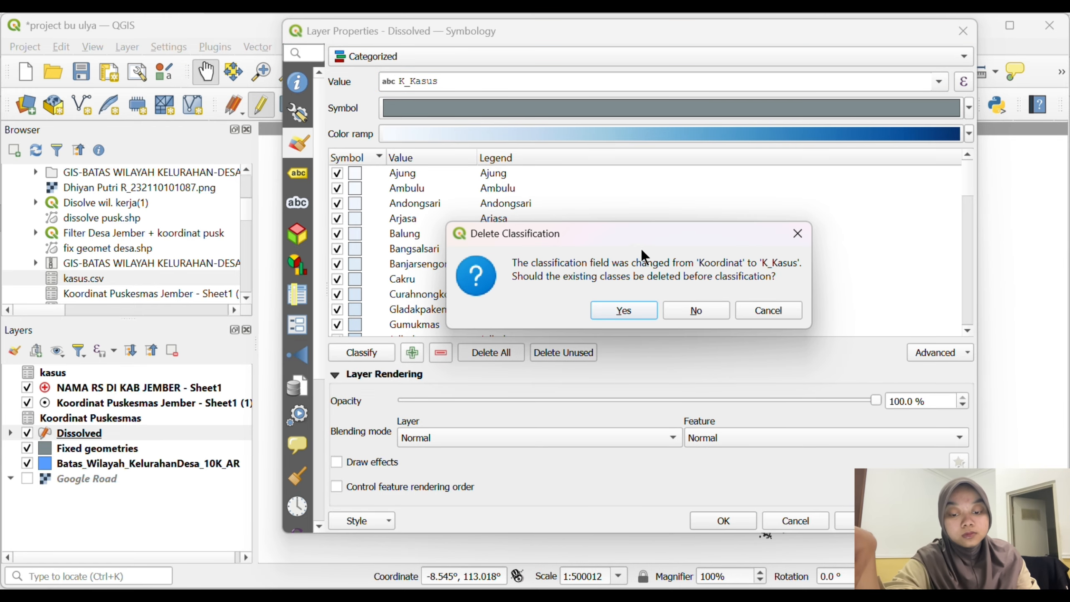
pyautogui.click(624, 310)
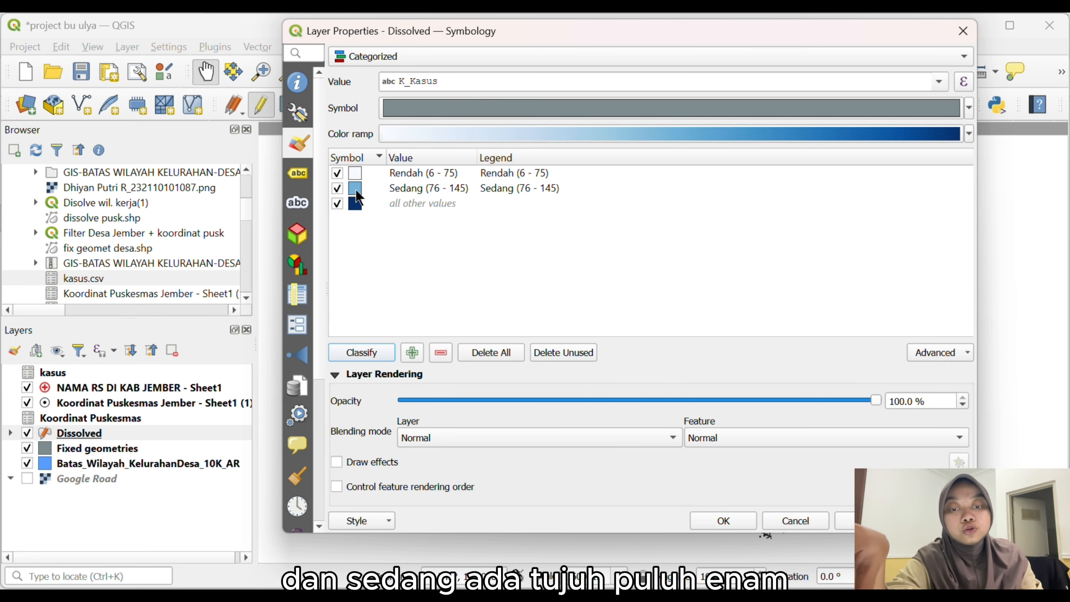
# - Color the Rendah (6 - 75) class light pink and the Sedang (76 - 145) class red
pyautogui.click(350, 173)
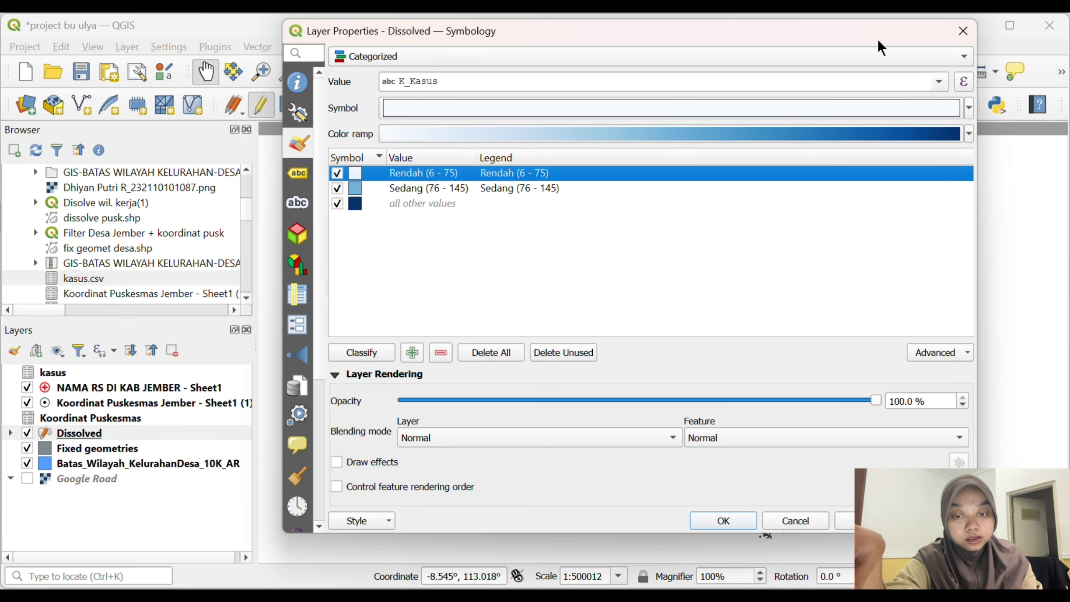
pyautogui.click(968, 110)
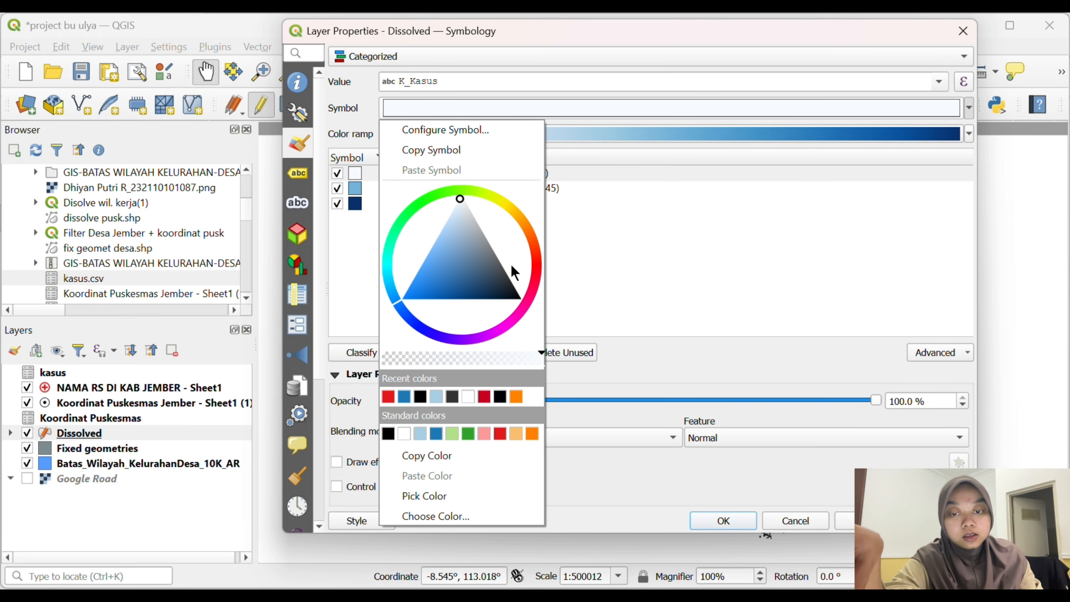
pyautogui.click(388, 396)
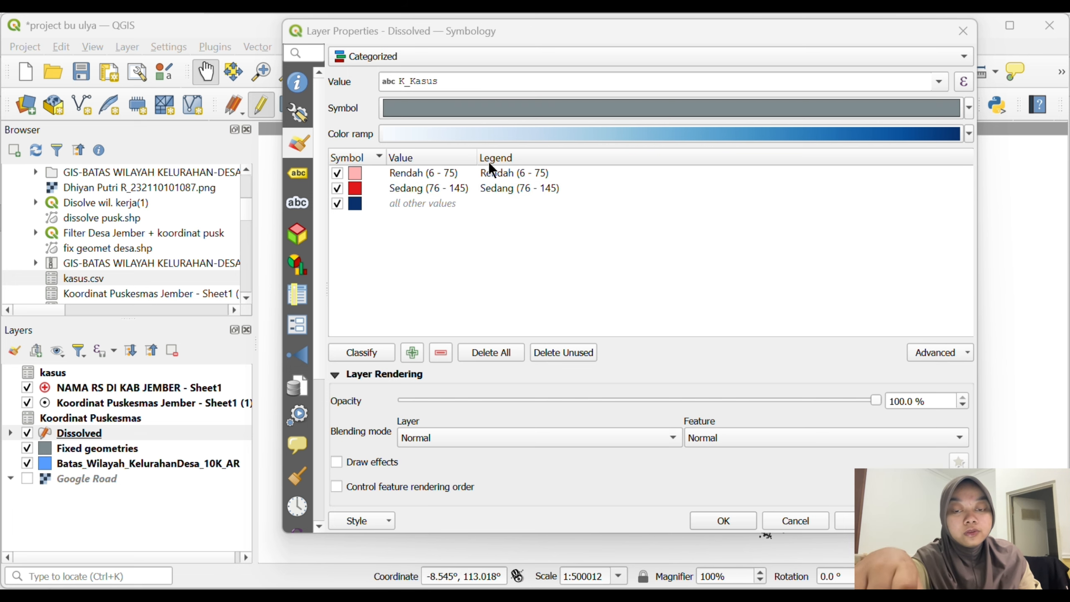
# - Remove the "all other values" class and apply the symbology to the Dissolved layer
pyautogui.click(348, 205)
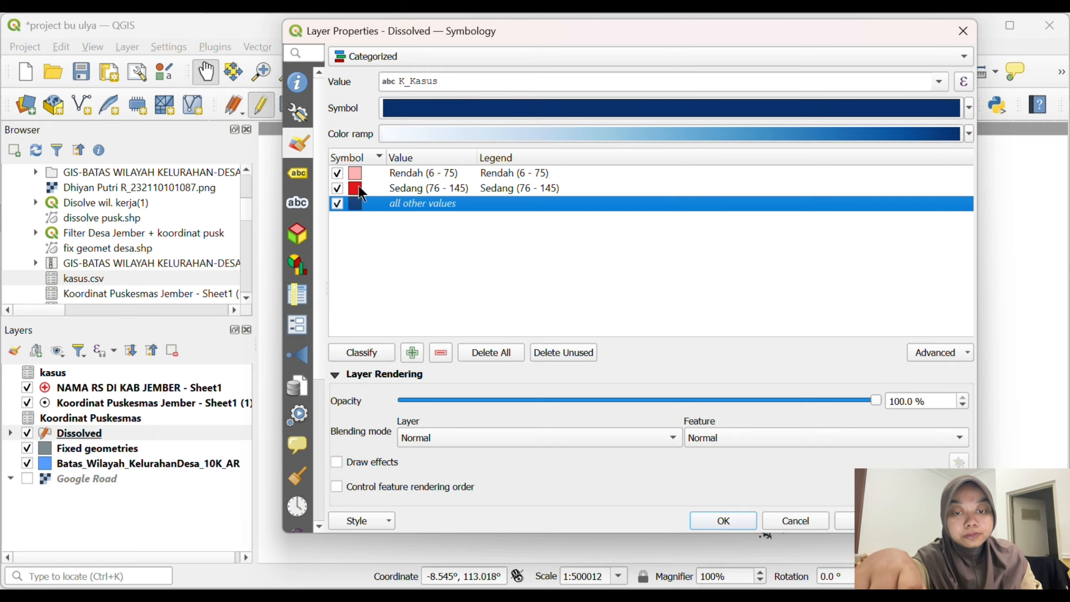
pyautogui.click(440, 352)
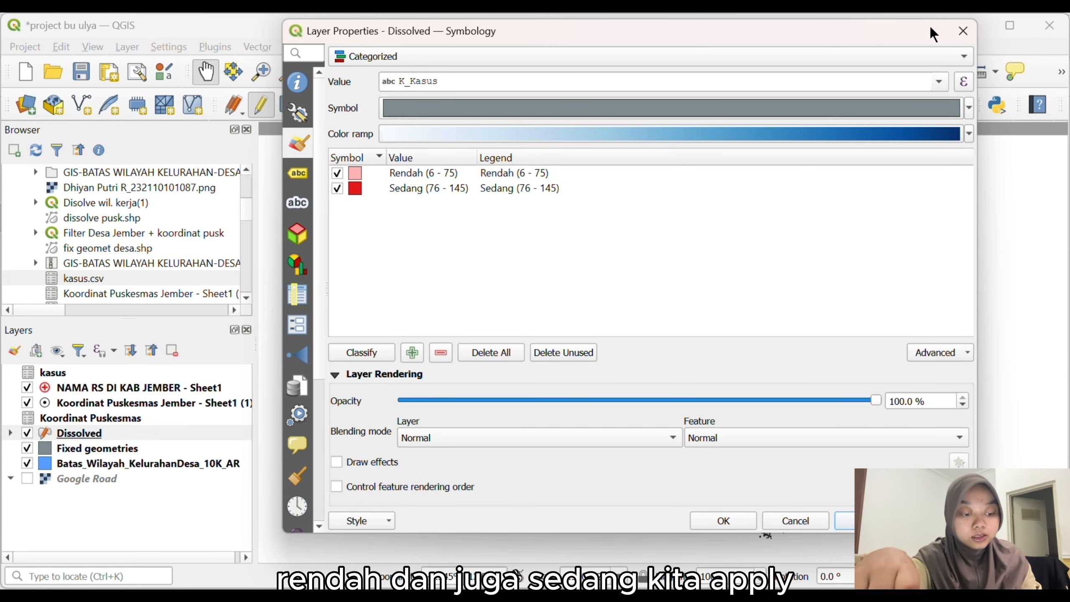
pyautogui.moveTo(933, 34); pyautogui.dragTo(758, 19)
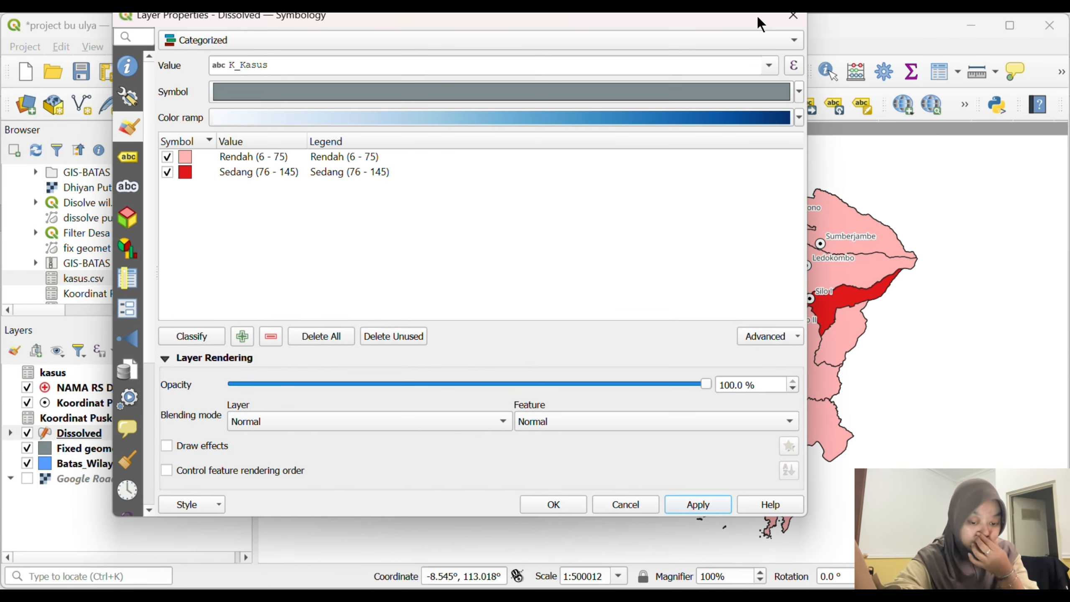
pyautogui.click(541, 505)
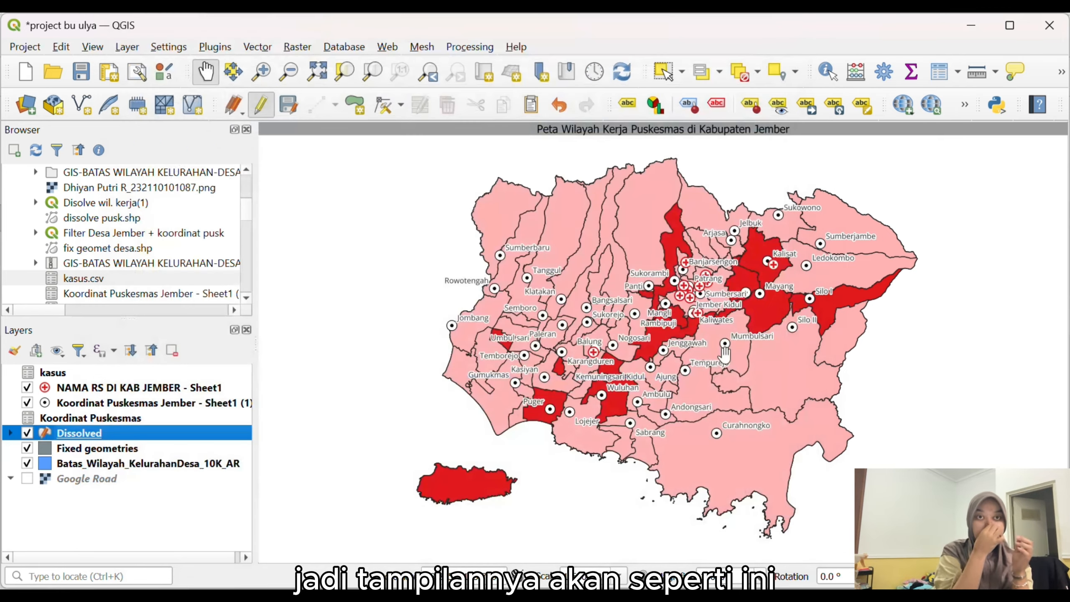
pyautogui.moveTo(743, 349); pyautogui.dragTo(716, 350)
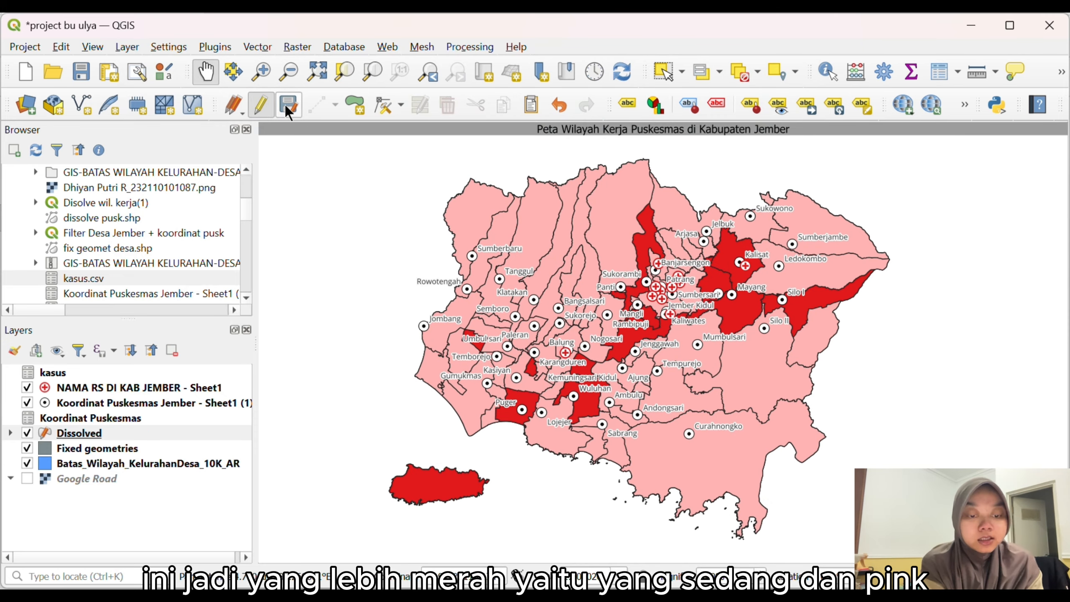
pyautogui.click(263, 74)
pyautogui.click(716, 314)
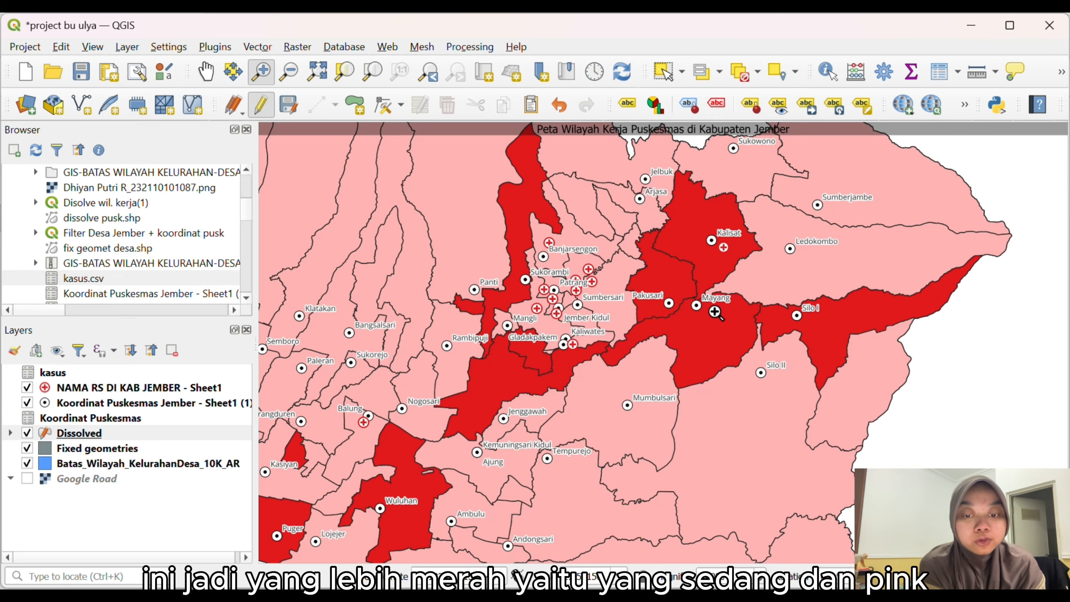
pyautogui.click(661, 343)
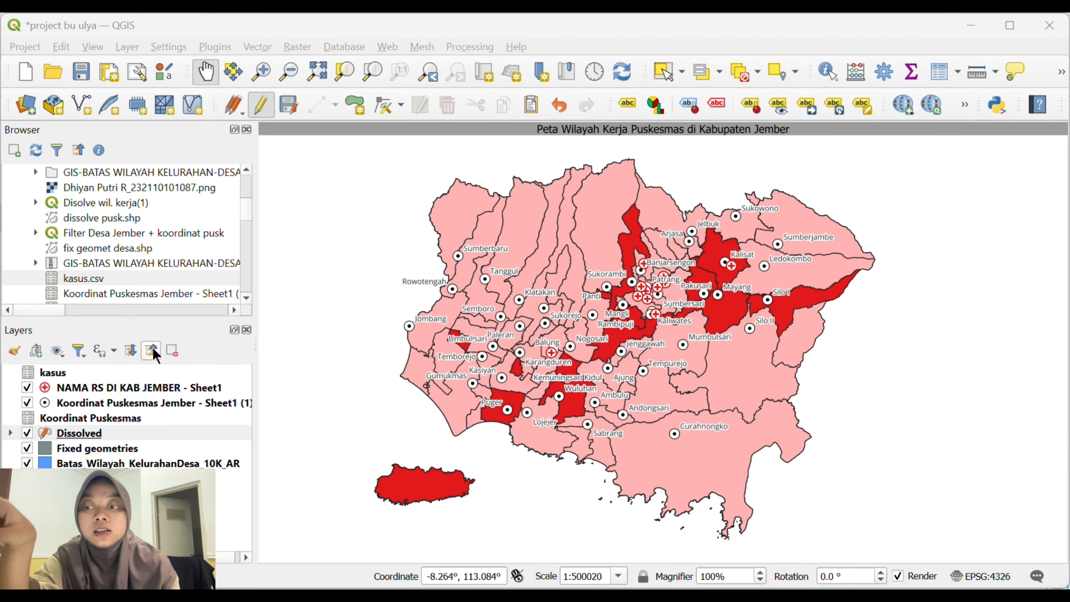
# - Create a new empty print layout titled "Jumlah Kasus TB Jember" through the Layout Manager
pyautogui.click(28, 46)
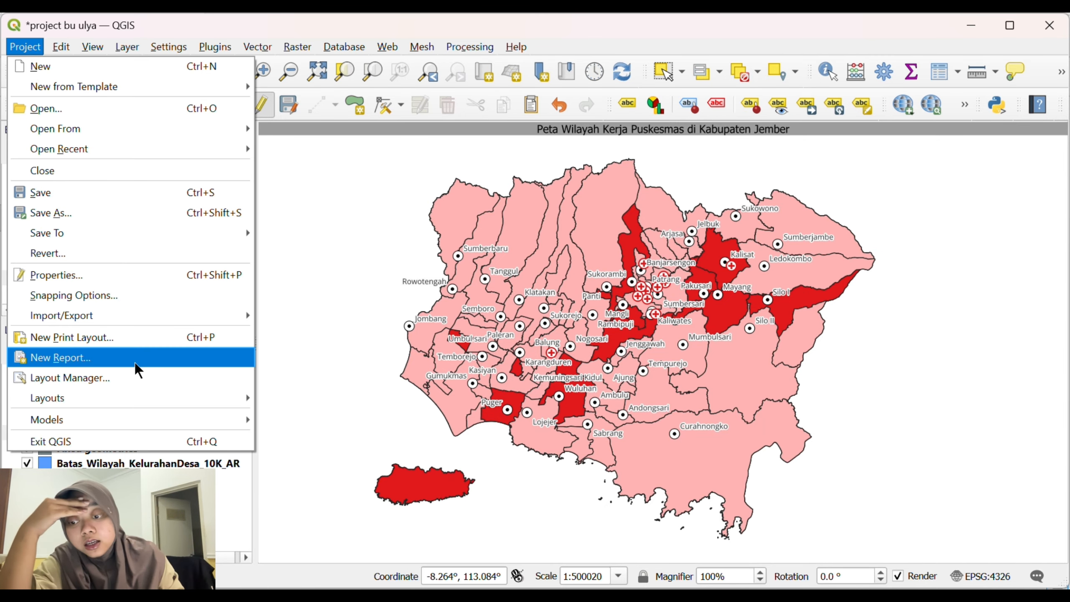
pyautogui.moveTo(122, 400)
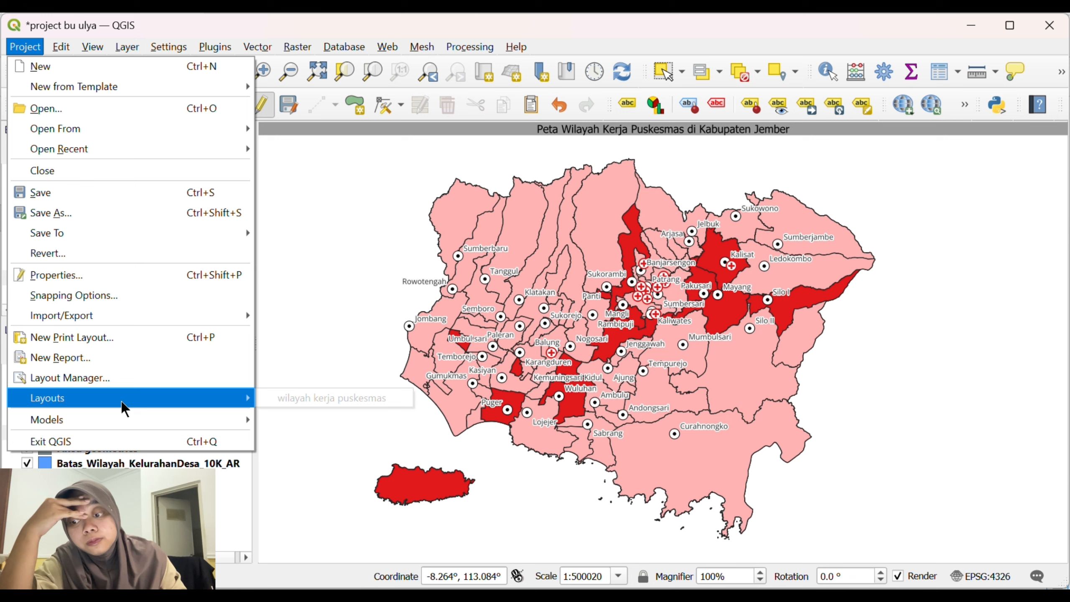
pyautogui.click(140, 376)
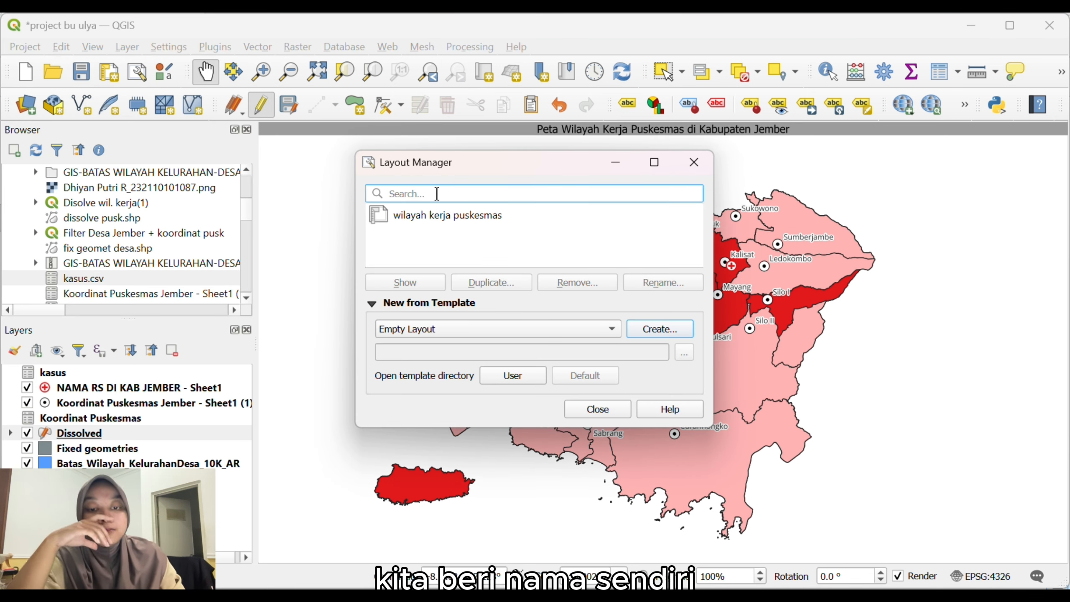
pyautogui.click(674, 328)
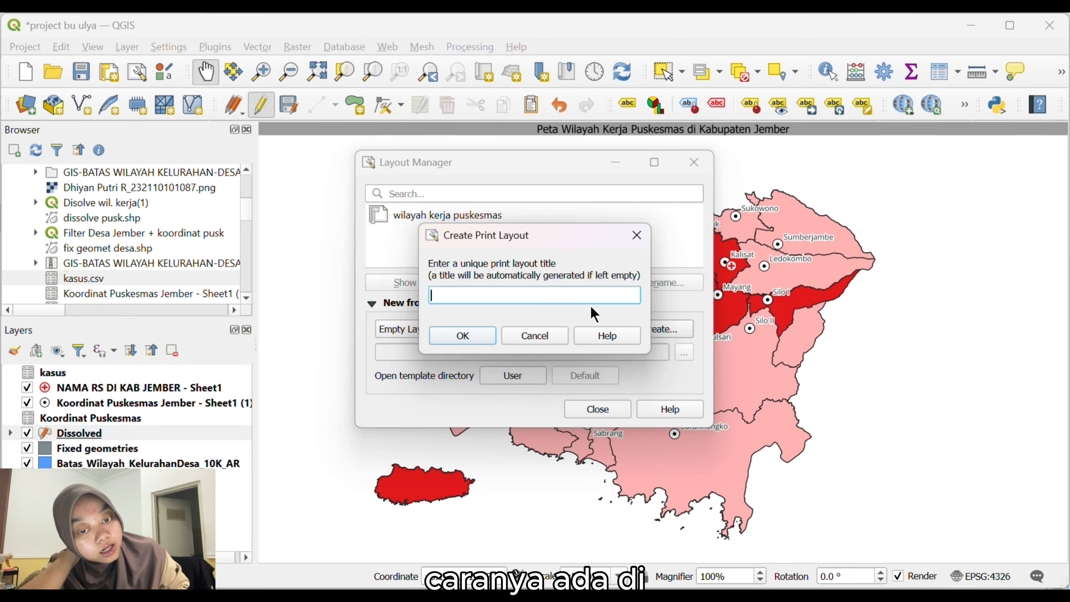
pyautogui.write('Jumlah ')
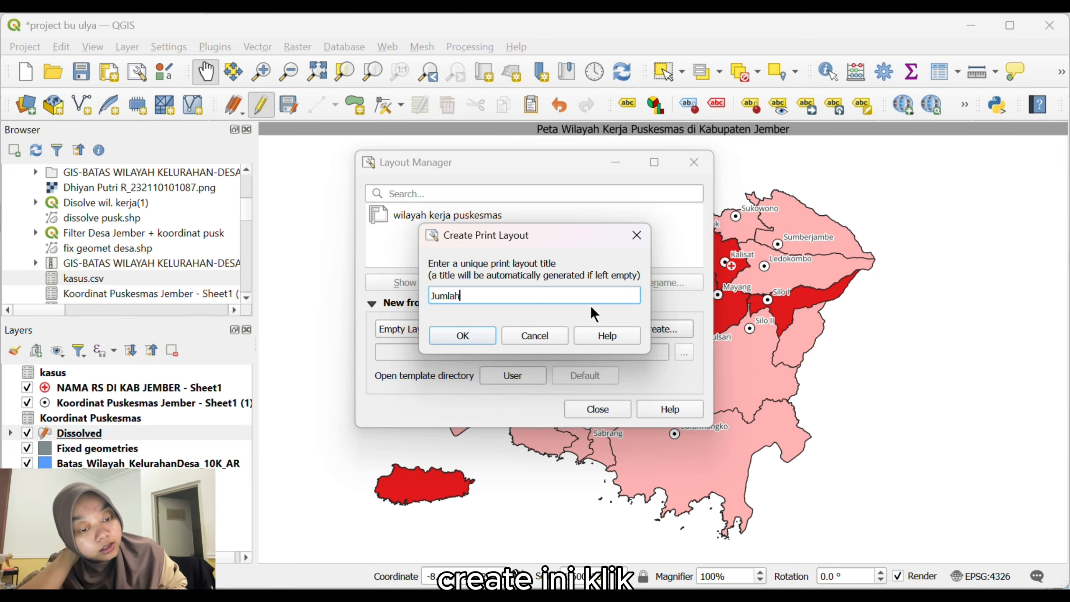
pyautogui.write('Kasus TB ')
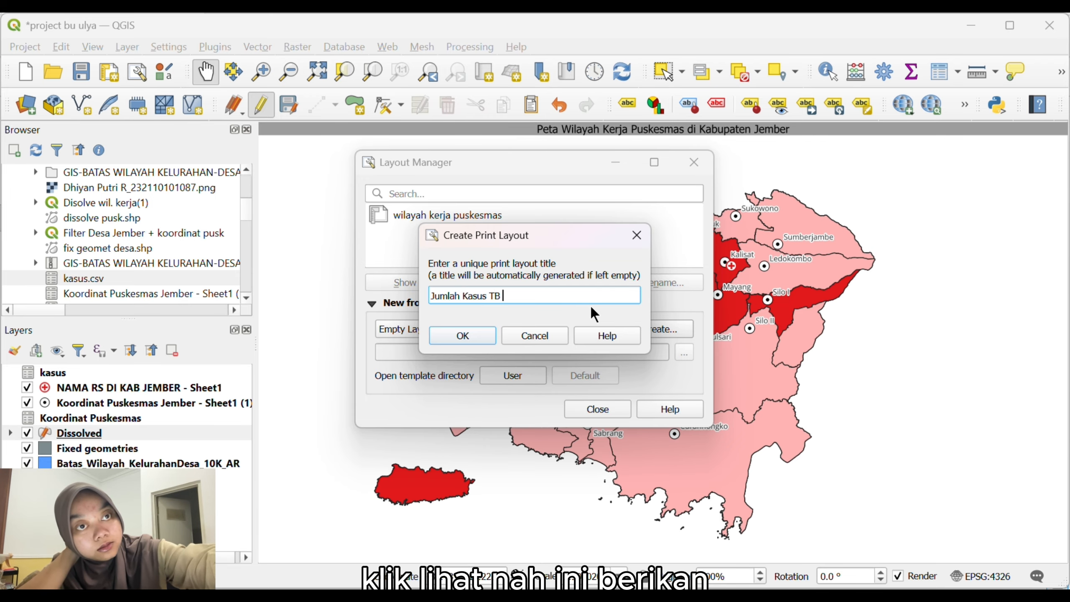
pyautogui.write('Jember')
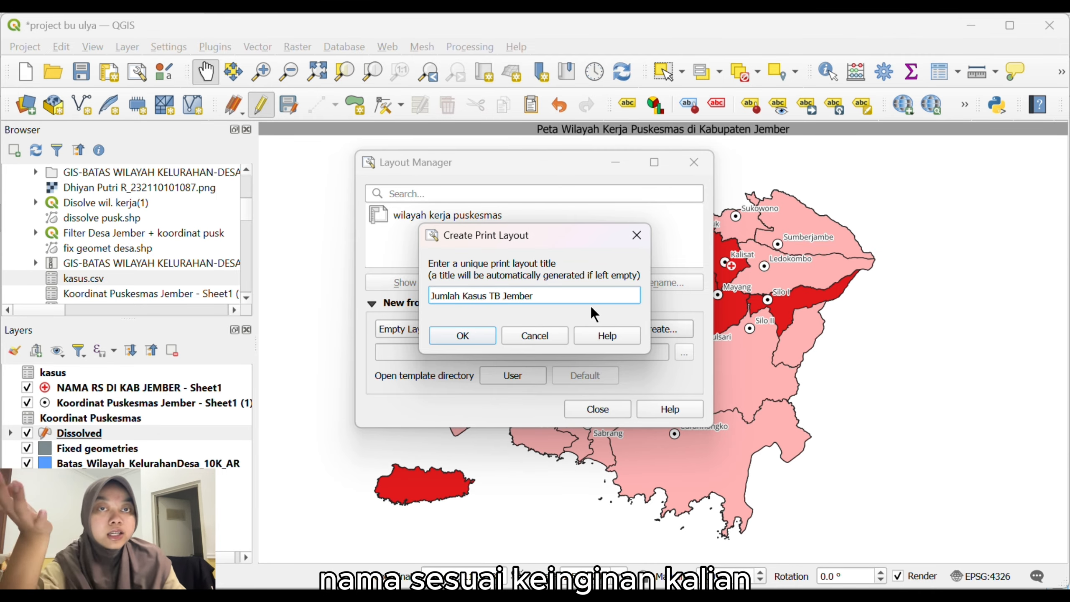
pyautogui.click(458, 337)
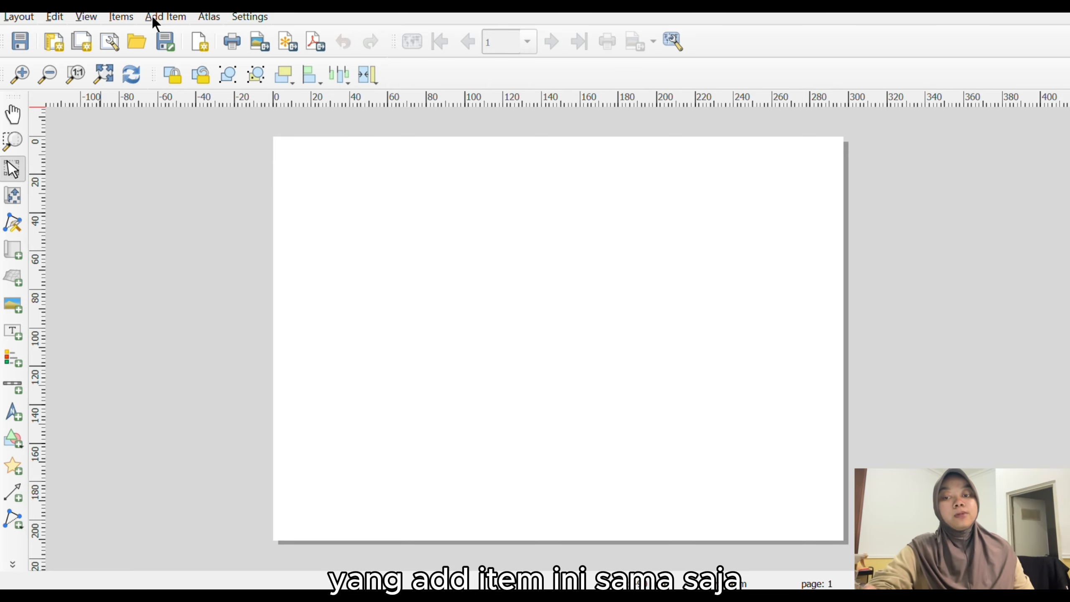
# - Draw a rectangle about 208 mm wide and 28 mm high near the page's upper-left corner as the title frame
pyautogui.click(198, 20)
pyautogui.moveTo(175, 17)
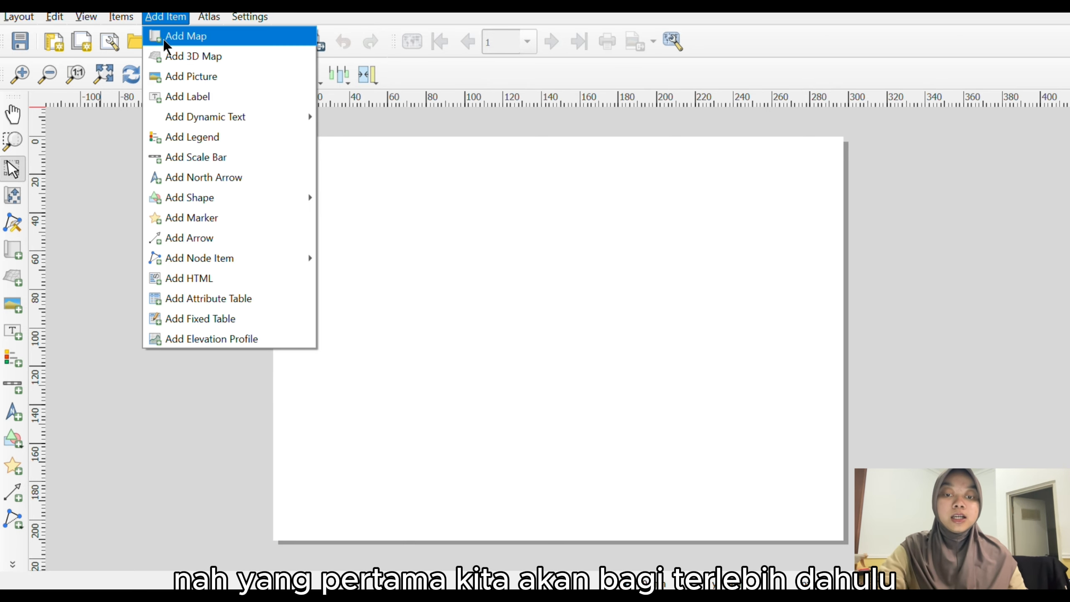
pyautogui.moveTo(204, 200)
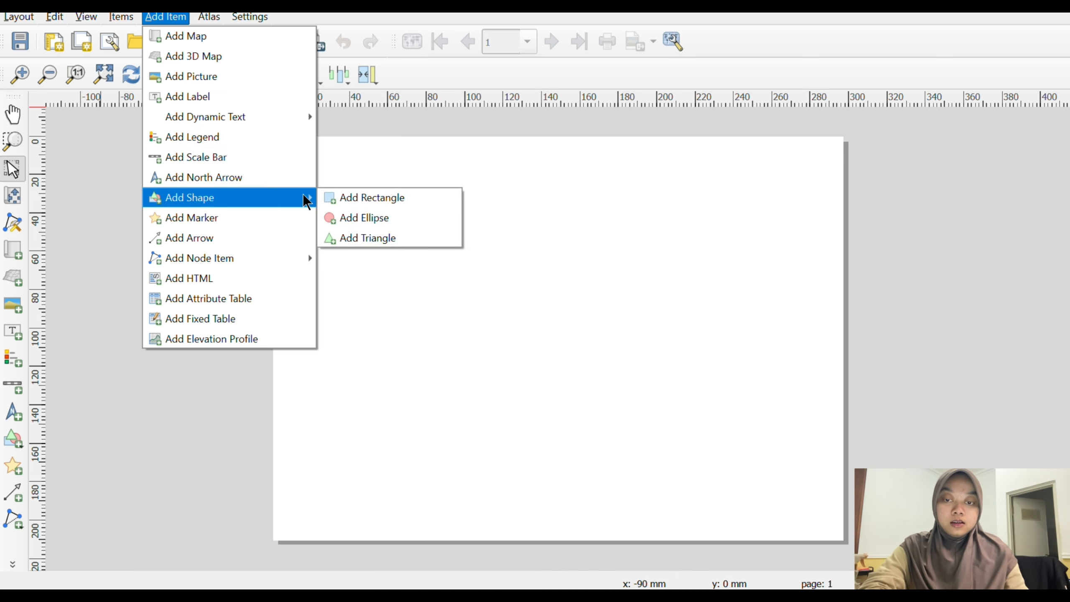
pyautogui.click(331, 199)
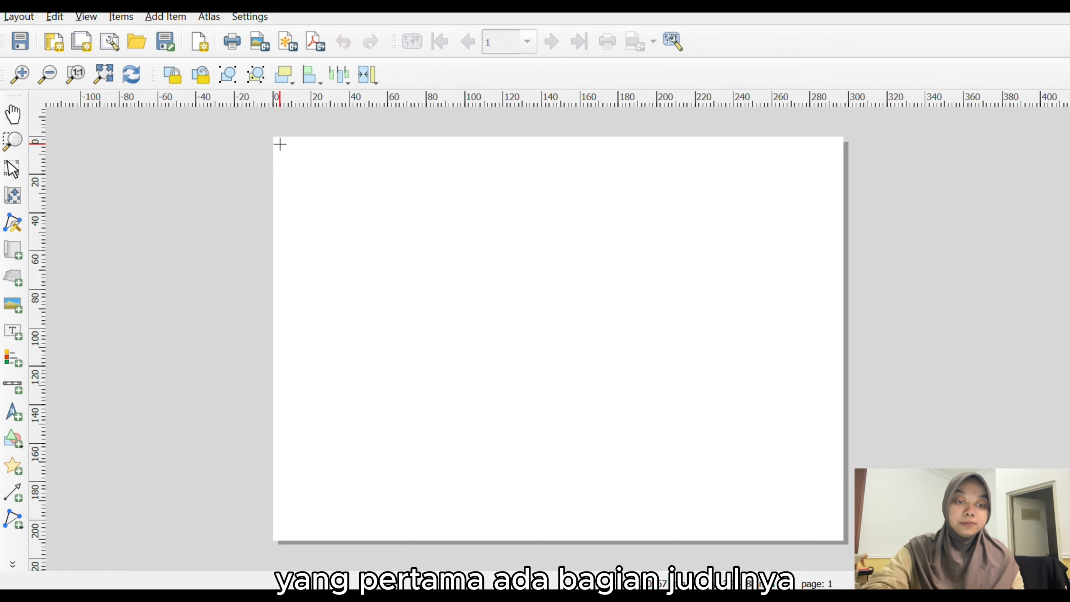
pyautogui.moveTo(279, 144); pyautogui.dragTo(680, 196)
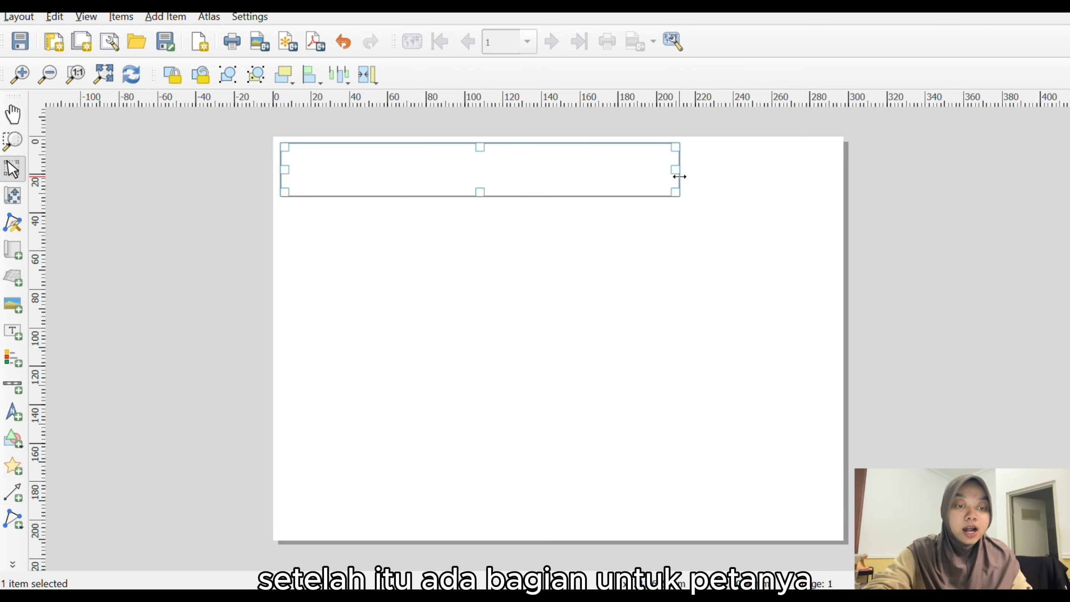
# - Draw a large rectangle of equal width below the title frame and a tall narrow rectangle along the page's right side
pyautogui.click(165, 17)
pyautogui.click(347, 185)
pyautogui.moveTo(280, 203); pyautogui.dragTo(679, 533)
pyautogui.click(165, 17)
pyautogui.moveTo(253, 197)
pyautogui.click(362, 197)
pyautogui.moveTo(687, 144); pyautogui.dragTo(837, 533)
# - Add a label inside the title frame and open its item properties with the placeholder text selected
pyautogui.click(165, 17)
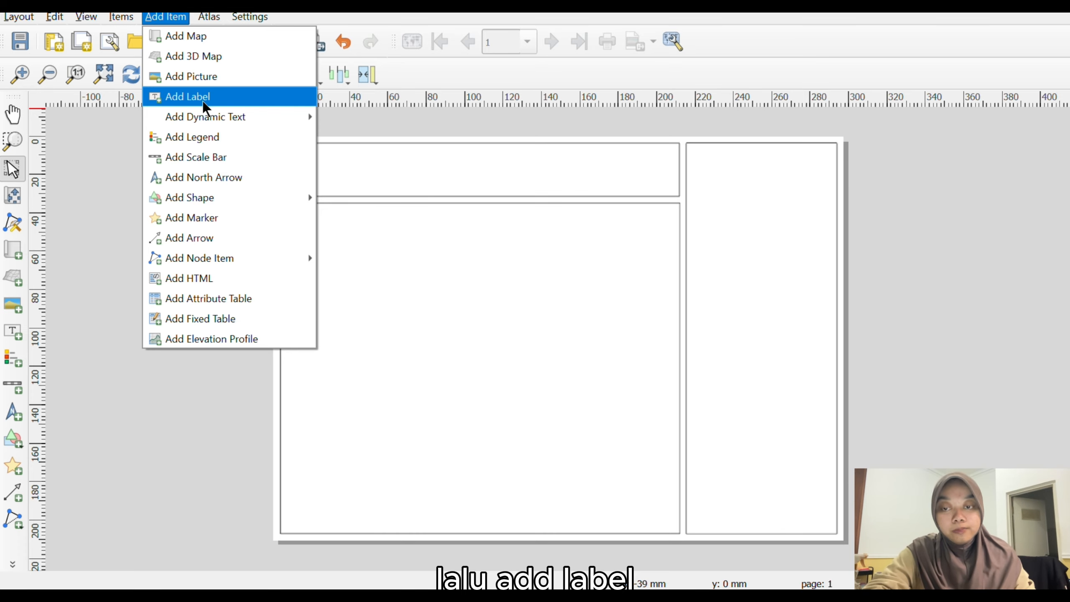
pyautogui.click(203, 97)
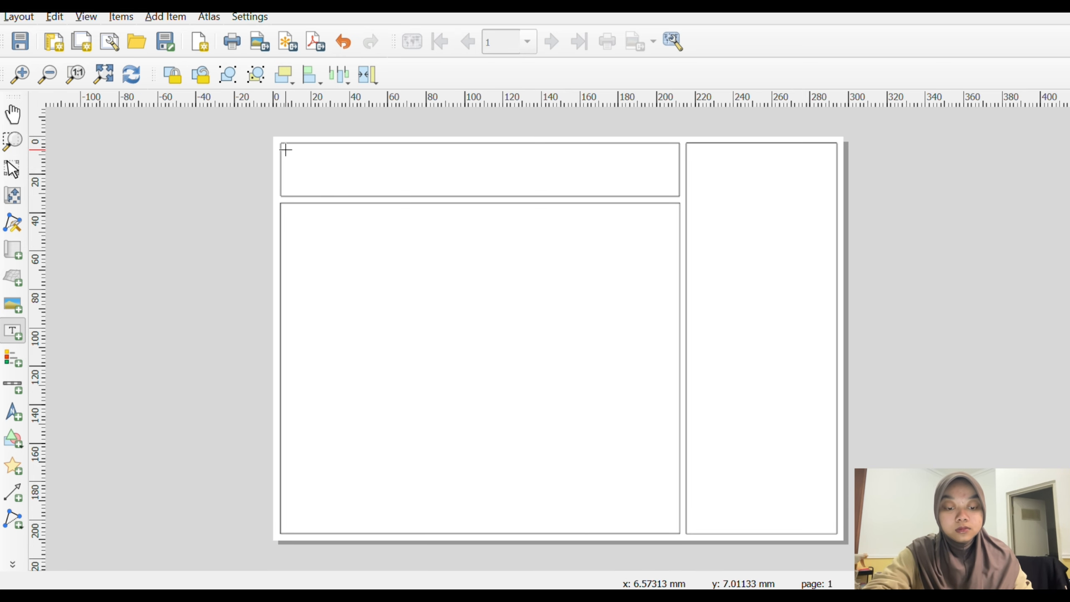
pyautogui.moveTo(286, 149); pyautogui.dragTo(673, 195)
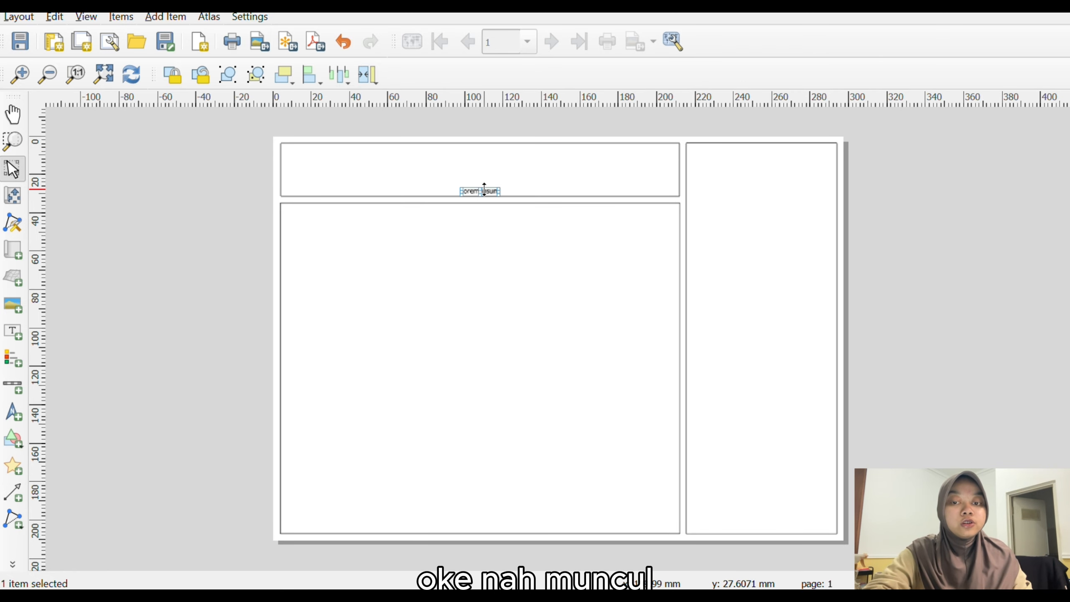
pyautogui.press('c')
pyautogui.rightClick(485, 192)
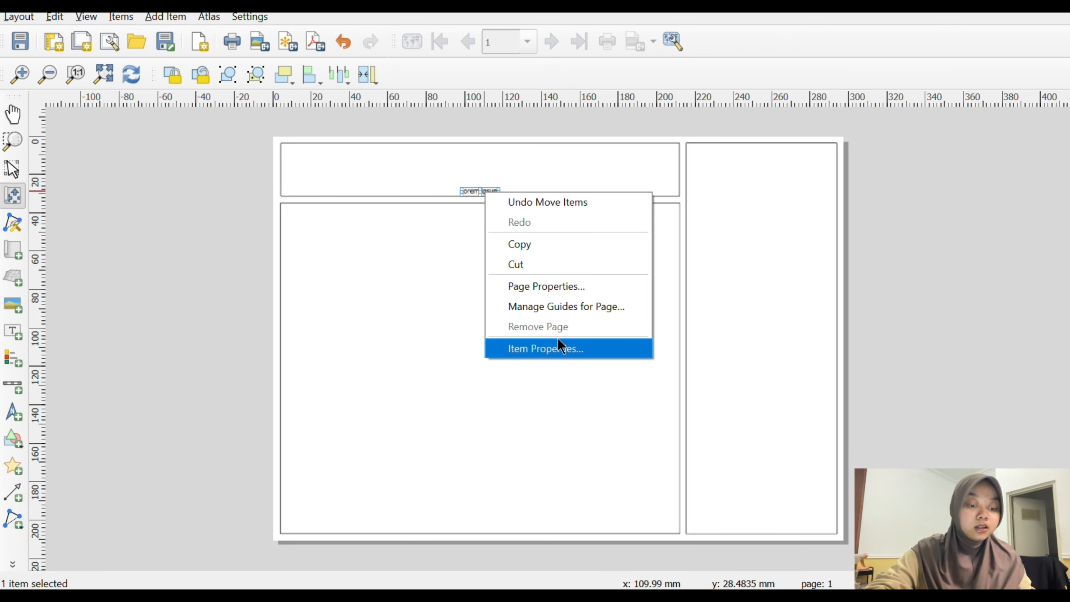
pyautogui.click(552, 350)
pyautogui.moveTo(841, 174); pyautogui.dragTo(772, 170)
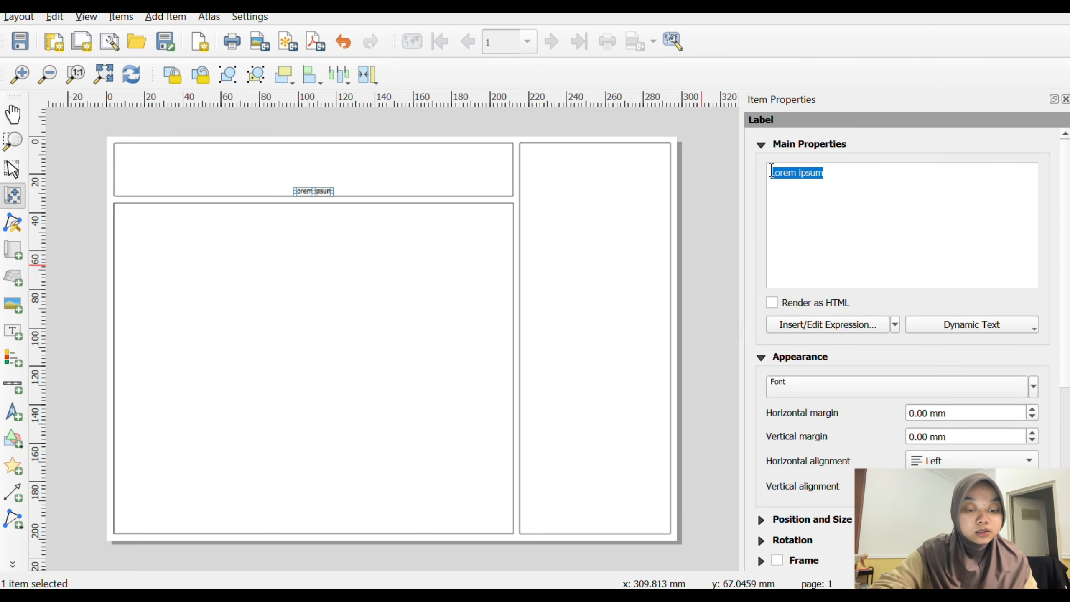
# - Set the title label's text to "PETA PERSEBARAN KASUS TUBERKULOSIS BERDASARKAN WILAYAH KERJA PUSKESMAS DI KABUPATEN JEMBER TAHUN 2024"
pyautogui.write('Jumlah Kasu')
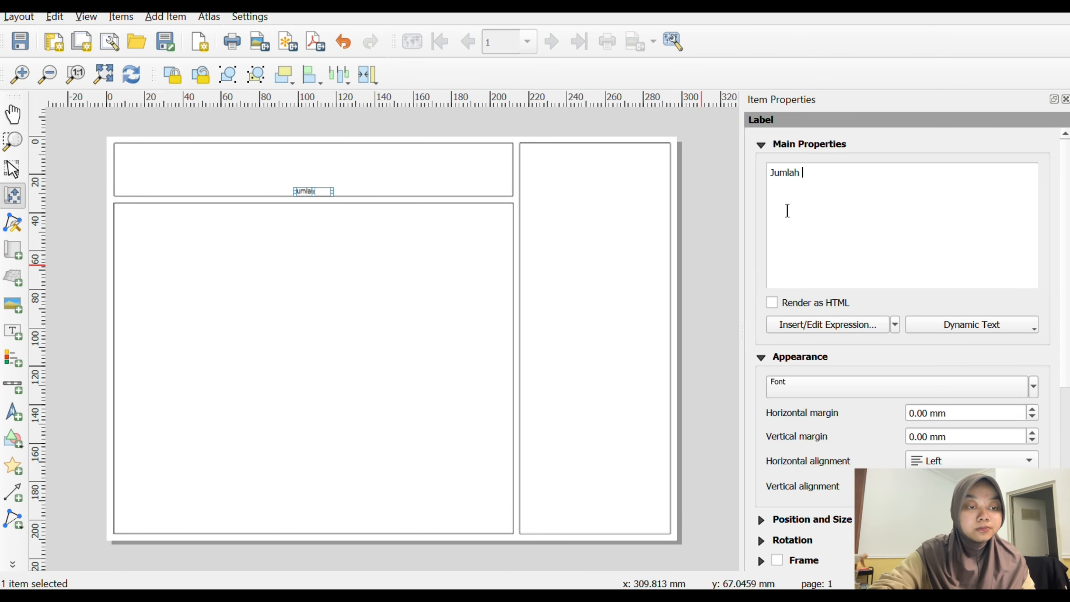
pyautogui.write('s Tuberk')
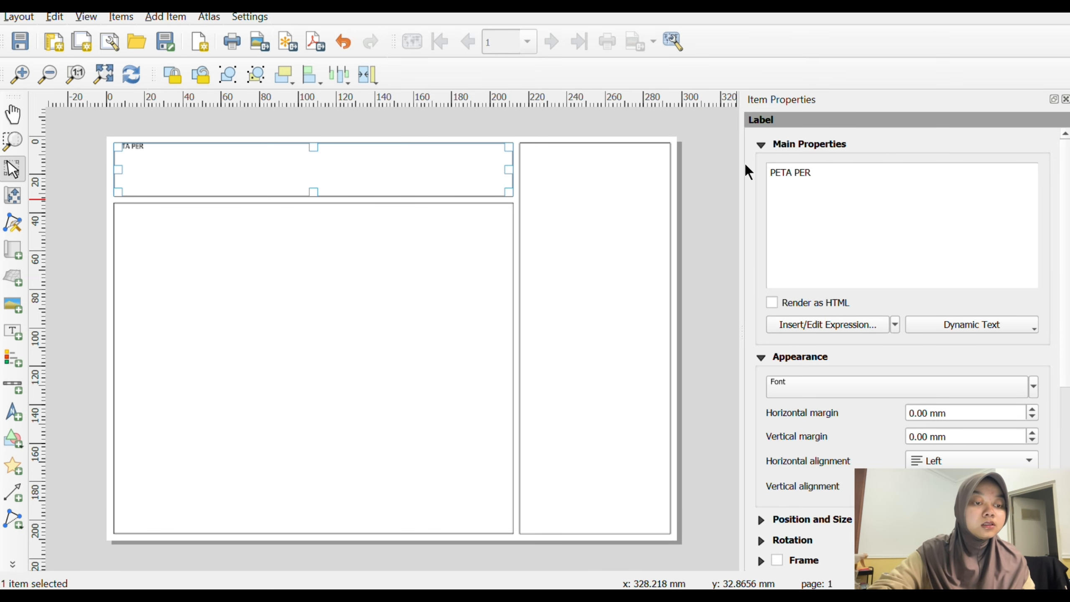
pyautogui.write('SEBARAN KASUS TUBERKULOSIS ')
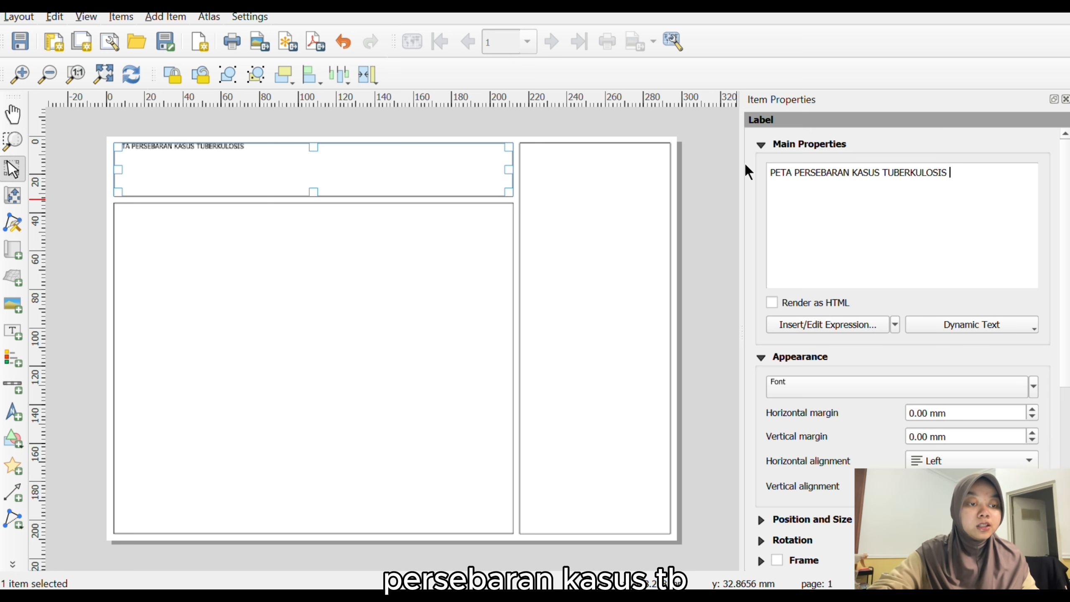
pyautogui.write('BERDASARKAN ')
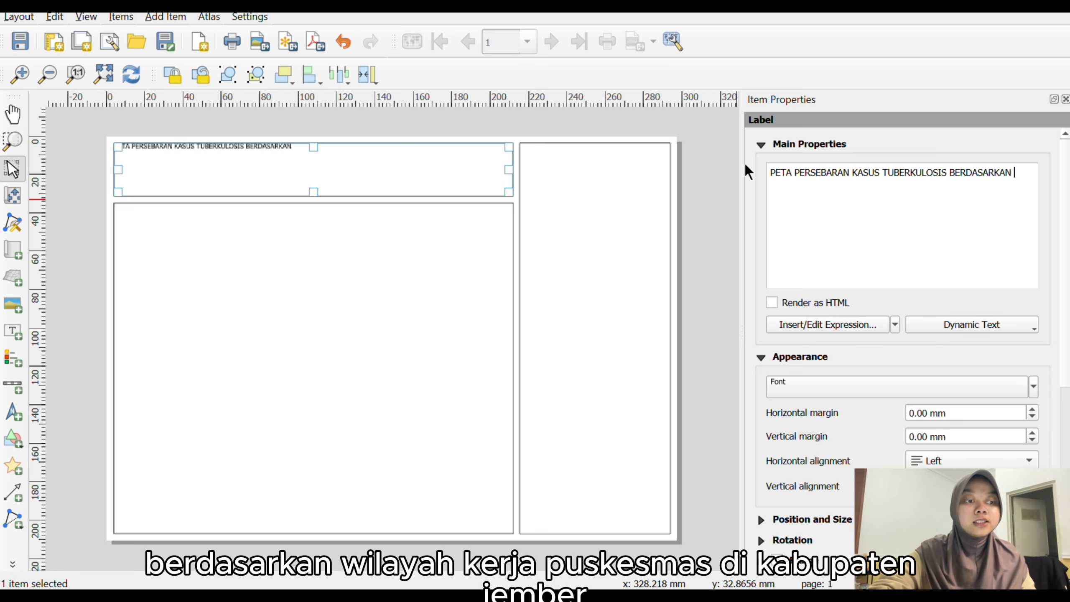
pyautogui.write('WILAYAH KERJA PUSKESMAS')
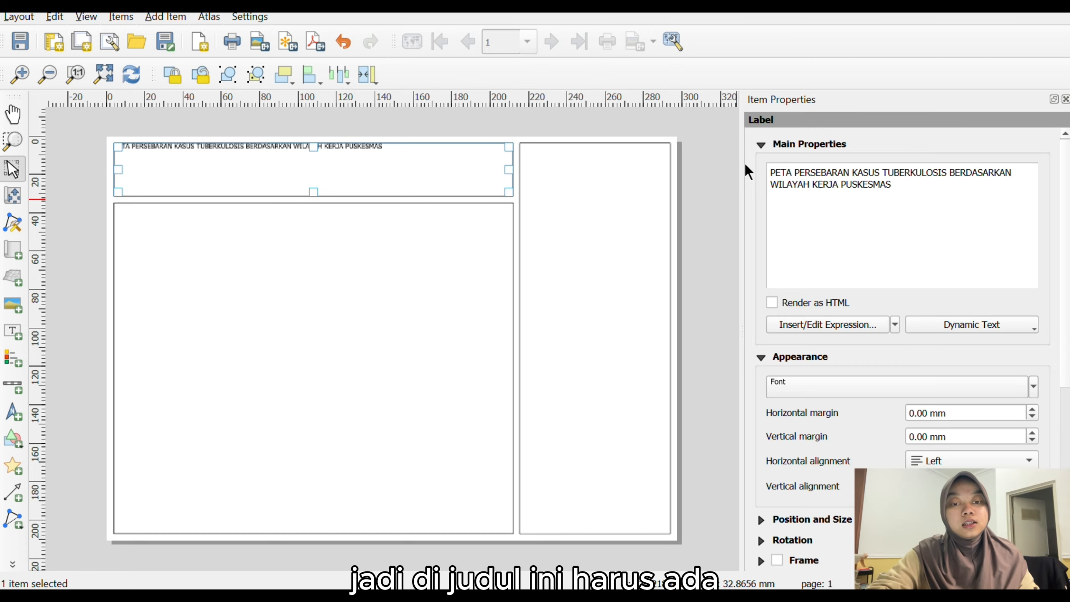
pyautogui.write(' DI KABUPATEN JEM')
pyautogui.press('BackSpace')
pyautogui.write('N JEMBER TAHUN 2024')
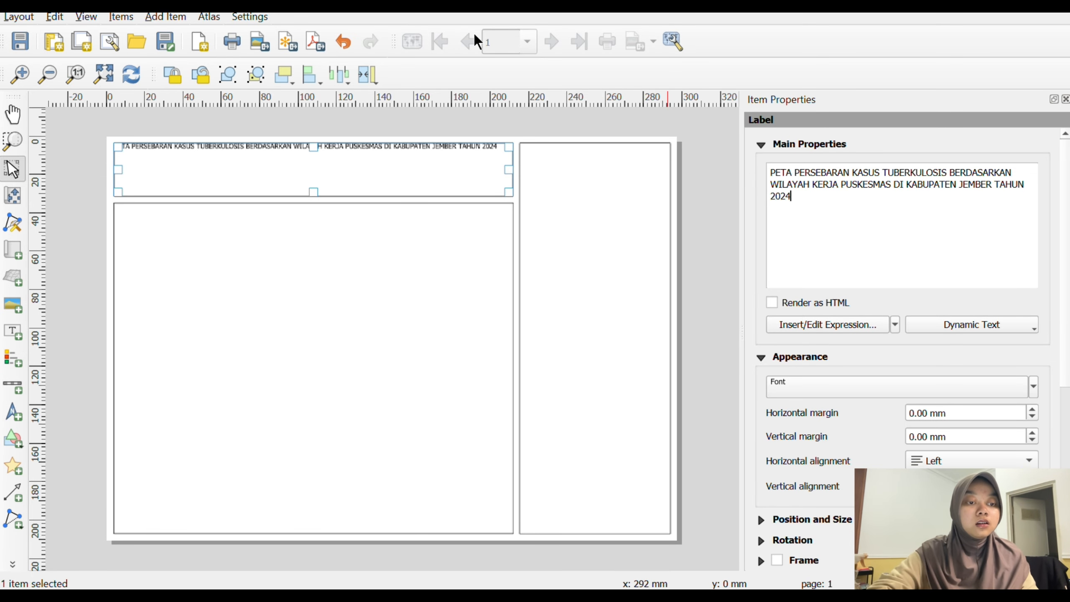
# - Change the title label's font to Arial
pyautogui.scroll(-3, 857, 442)
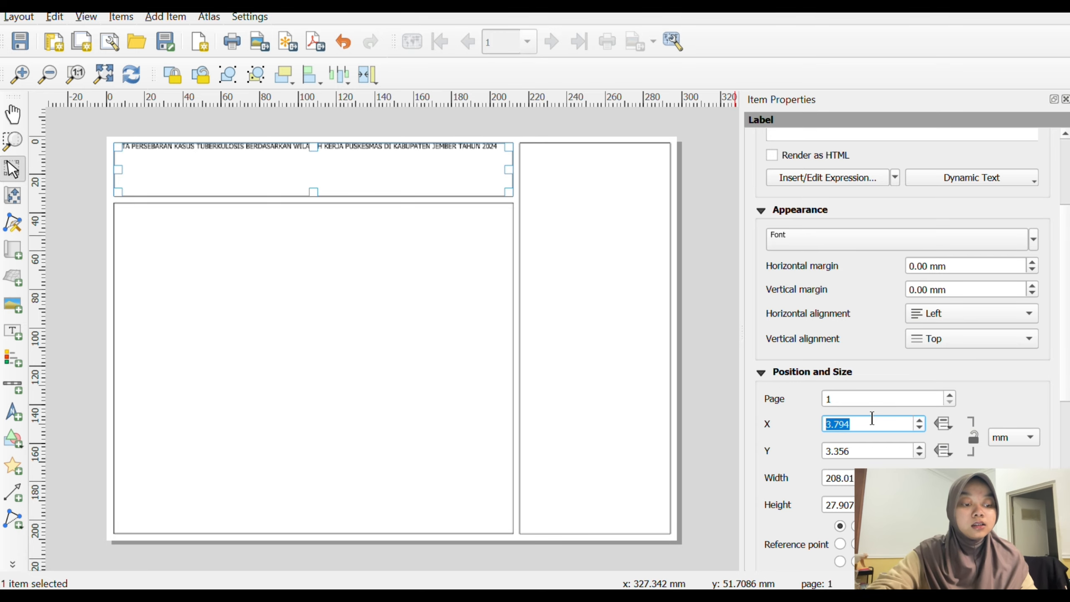
pyautogui.scroll(3, 990, 327)
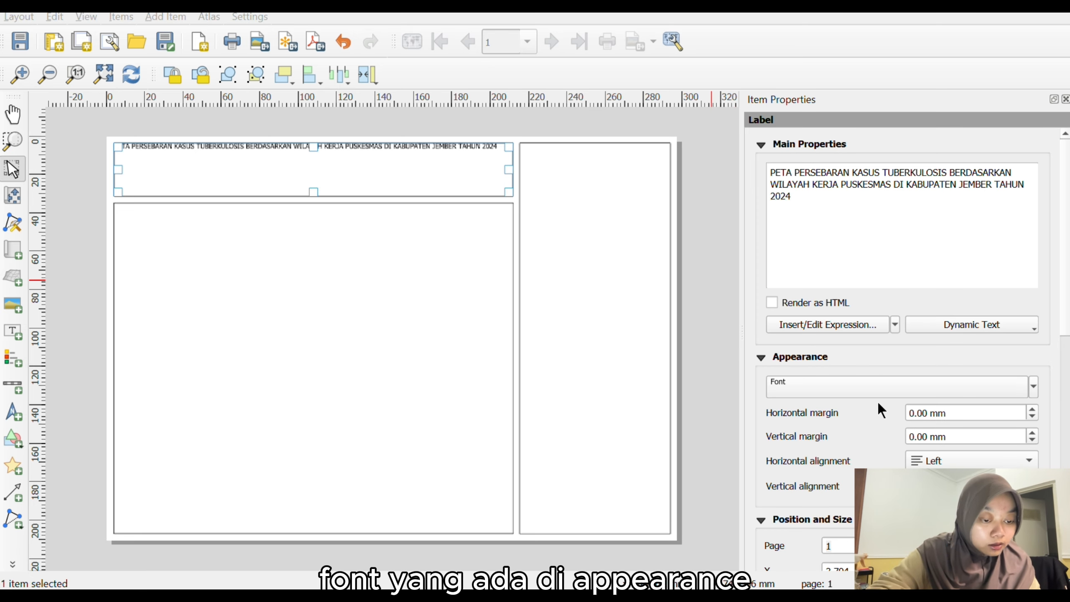
pyautogui.click(858, 383)
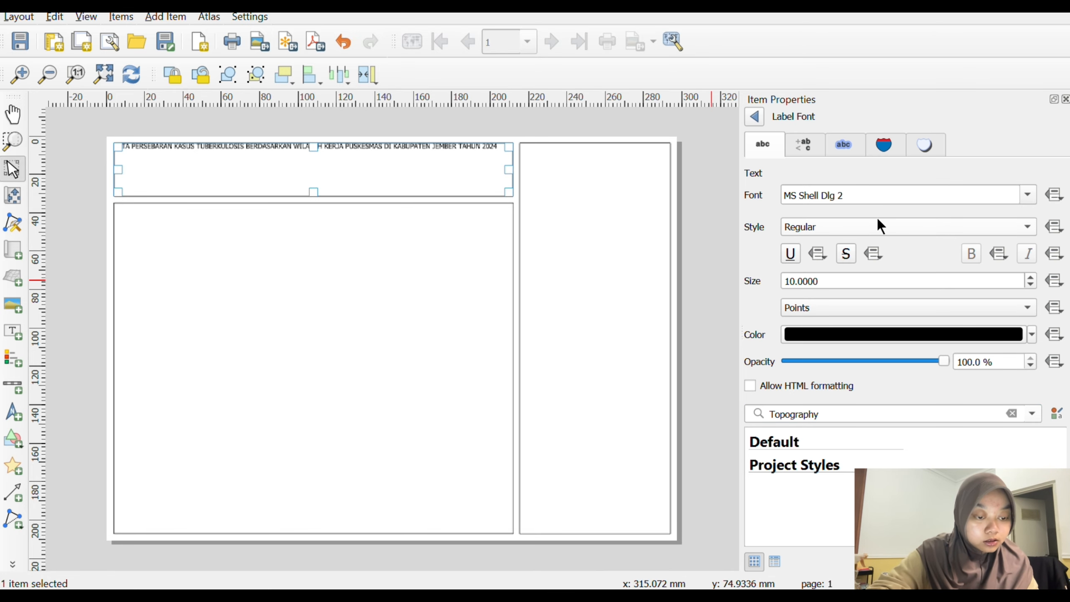
pyautogui.click(1027, 197)
pyautogui.scroll(10, 826, 219)
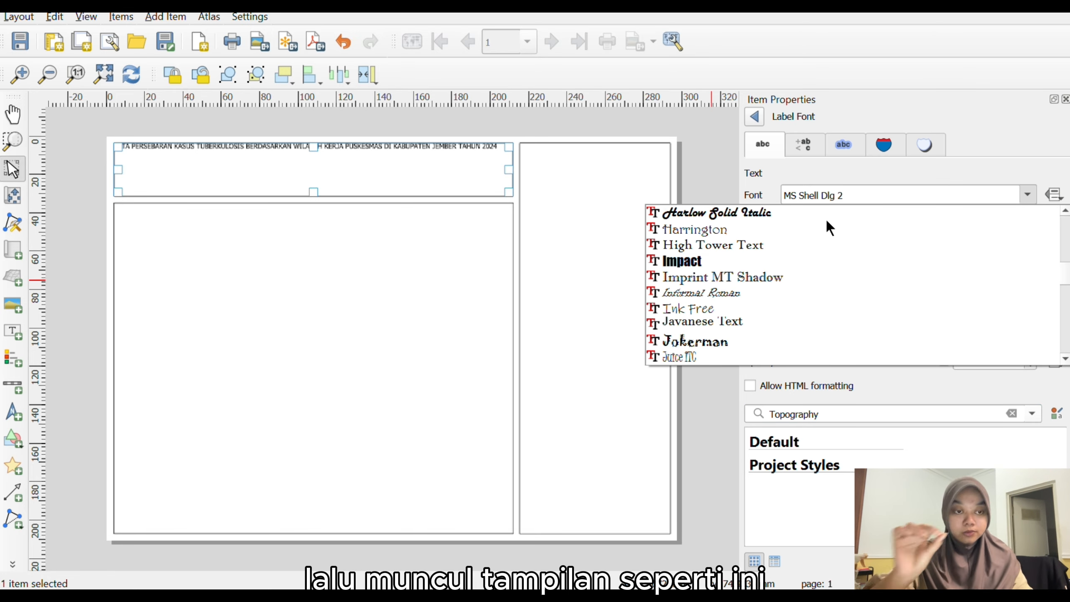
pyautogui.scroll(2, 800, 282)
pyautogui.scroll(20, 800, 281)
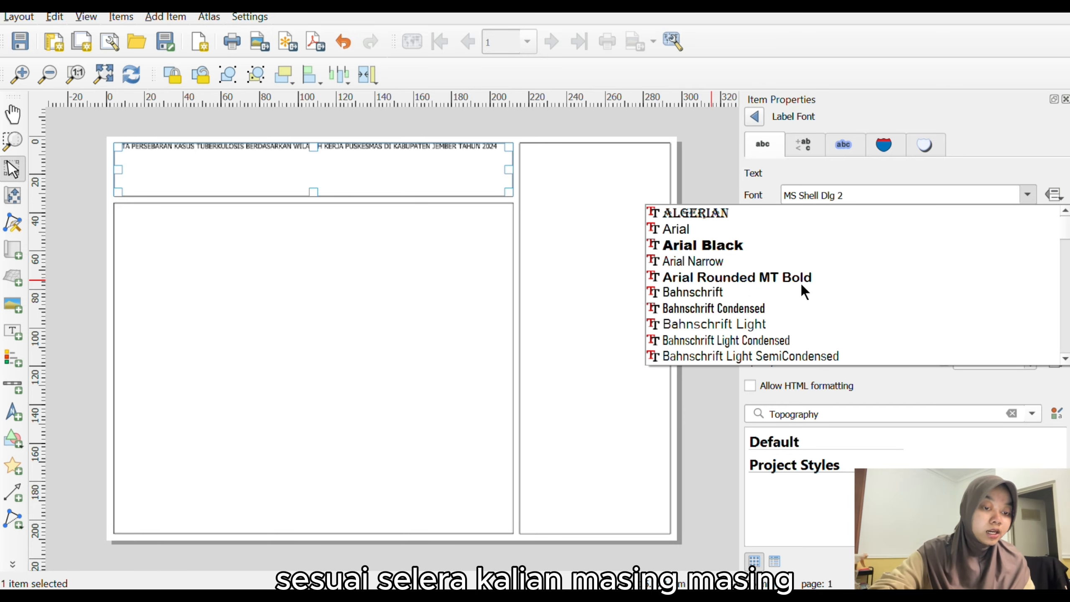
pyautogui.scroll(-1, 800, 281)
pyautogui.scroll(2, 803, 291)
pyautogui.click(702, 263)
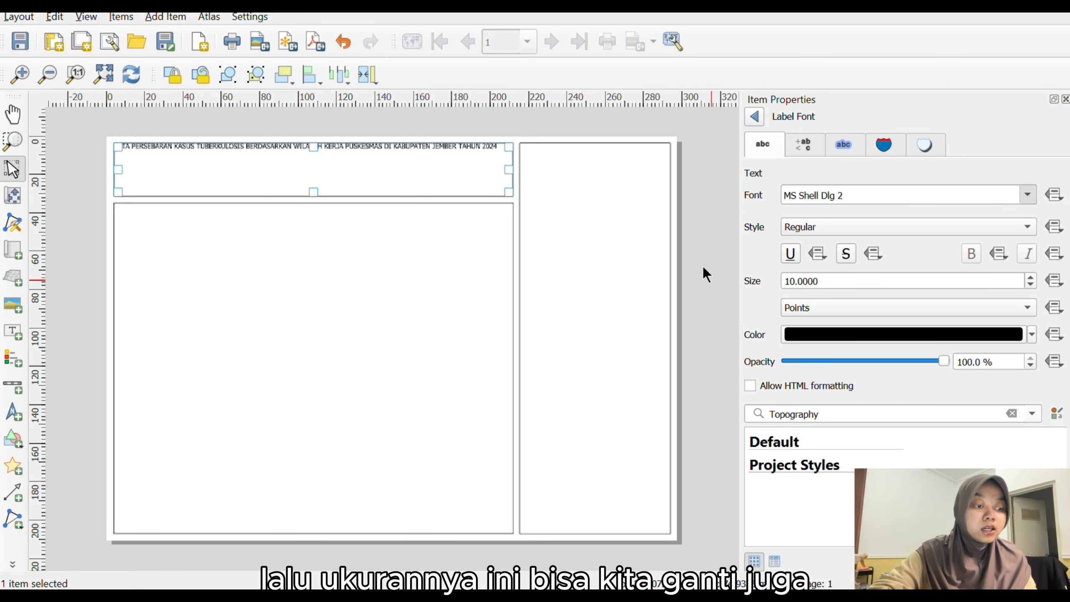
# - Increase the title label's font size to 21 points and return to the label's main properties
pyautogui.click(1030, 277)
pyautogui.click(1030, 277)
pyautogui.click(1030, 277)
pyautogui.click(1030, 277)
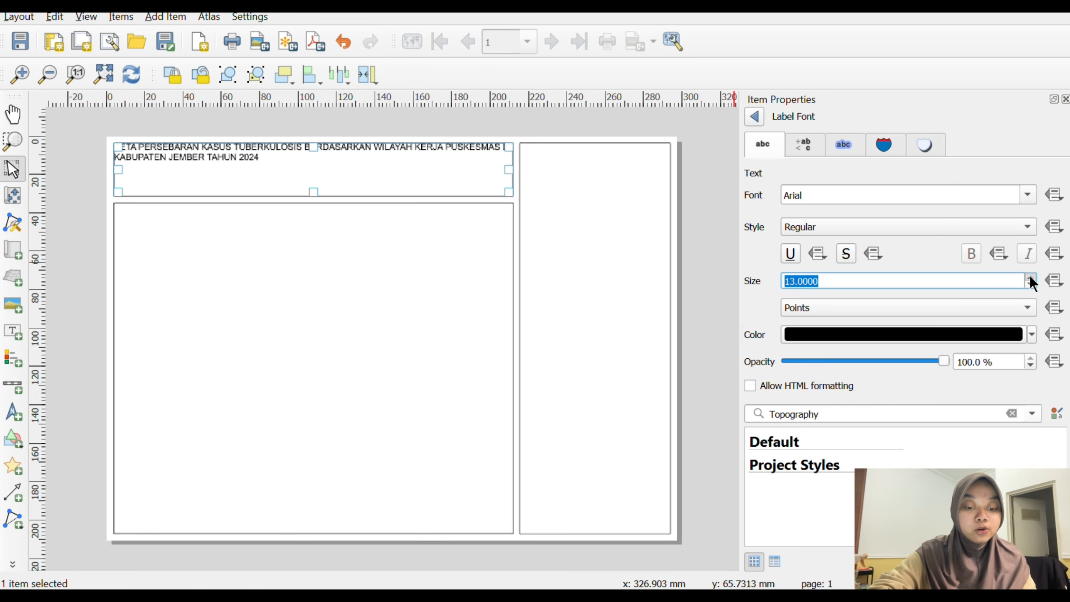
pyautogui.click(1030, 277)
pyautogui.click(1030, 277)
pyautogui.click(1030, 277)
pyautogui.click(1030, 277)
pyautogui.click(1030, 277)
pyautogui.click(1030, 277)
pyautogui.click(1030, 277)
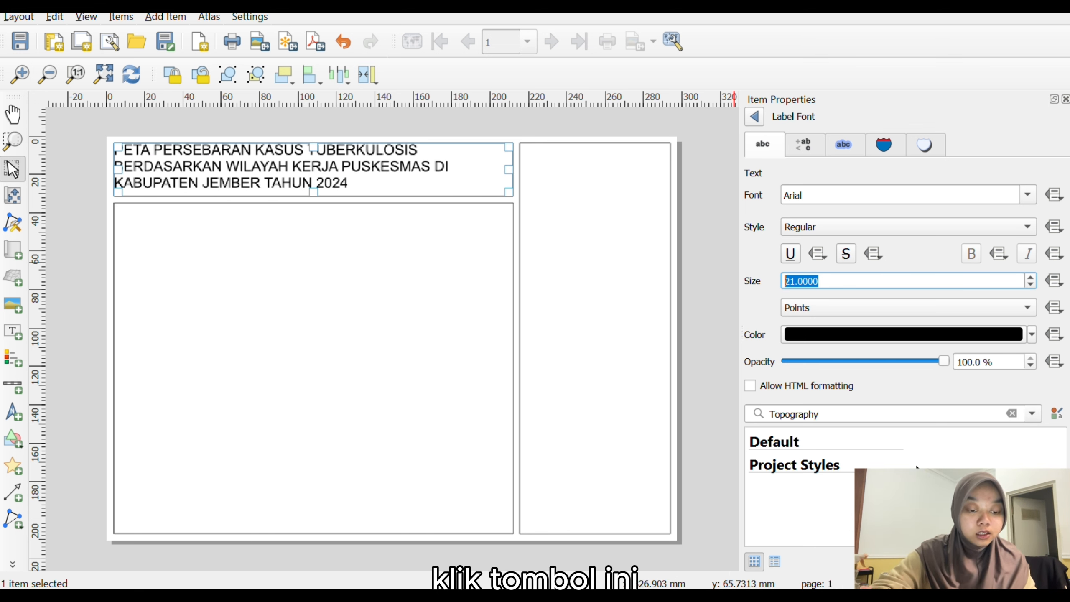
pyautogui.click(754, 116)
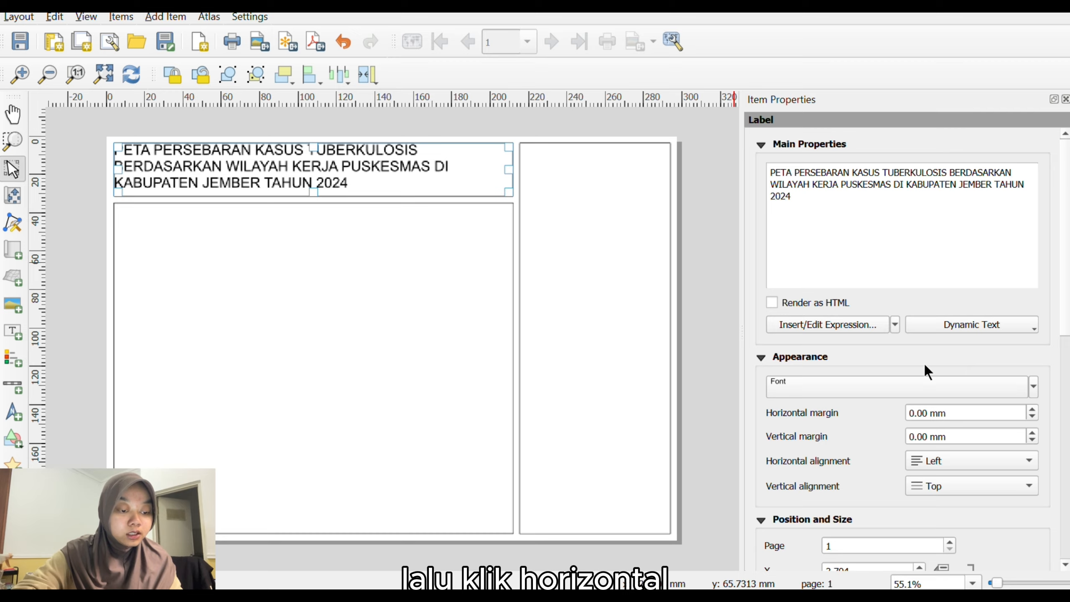
# - Set the title label's horizontal alignment to Center and its vertical alignment to Vertical Center
pyautogui.click(964, 456)
pyautogui.click(948, 485)
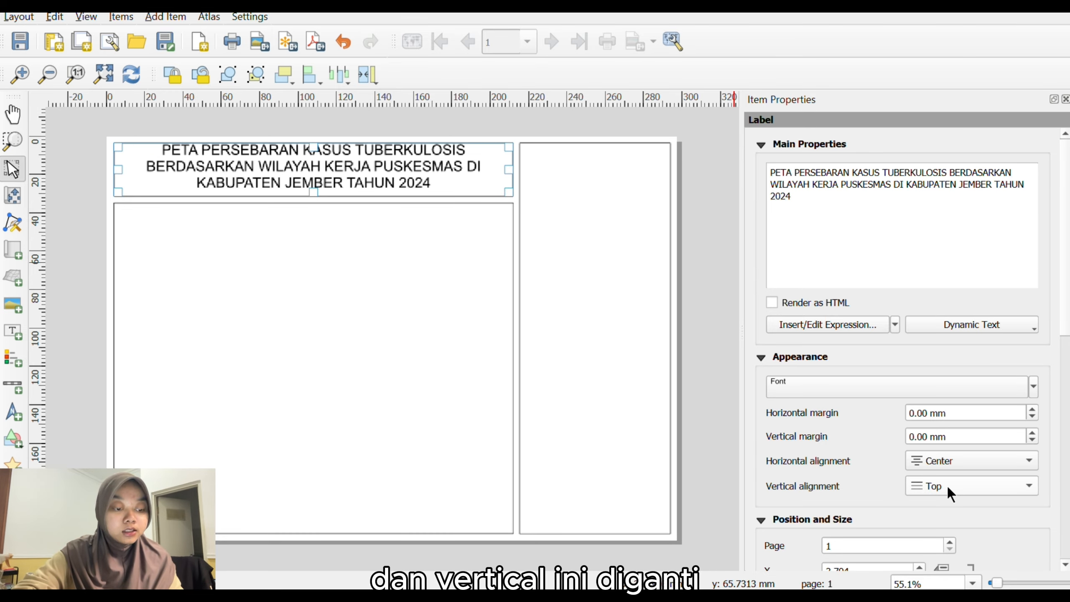
pyautogui.click(943, 489)
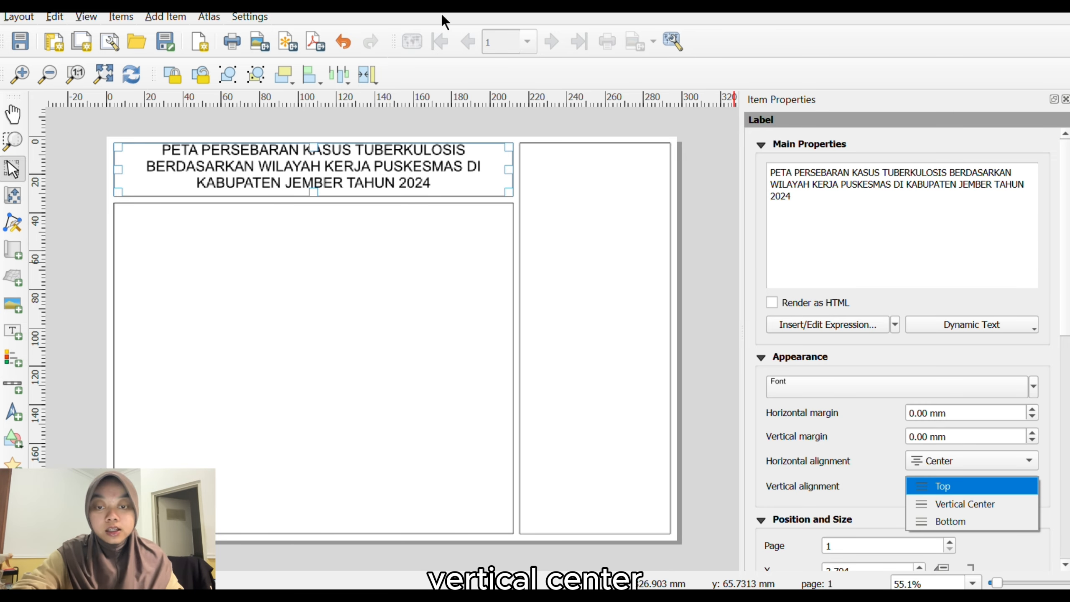
pyautogui.click(442, 15)
pyautogui.click(942, 486)
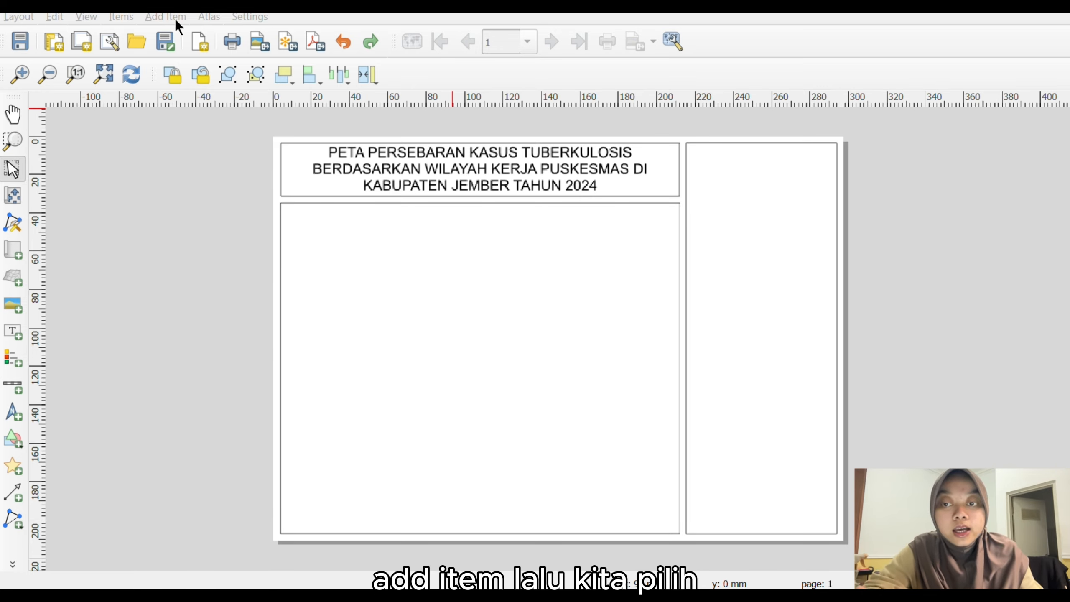
# - Add a map filling the large frame below the title and open its item properties
pyautogui.click(174, 17)
pyautogui.click(194, 42)
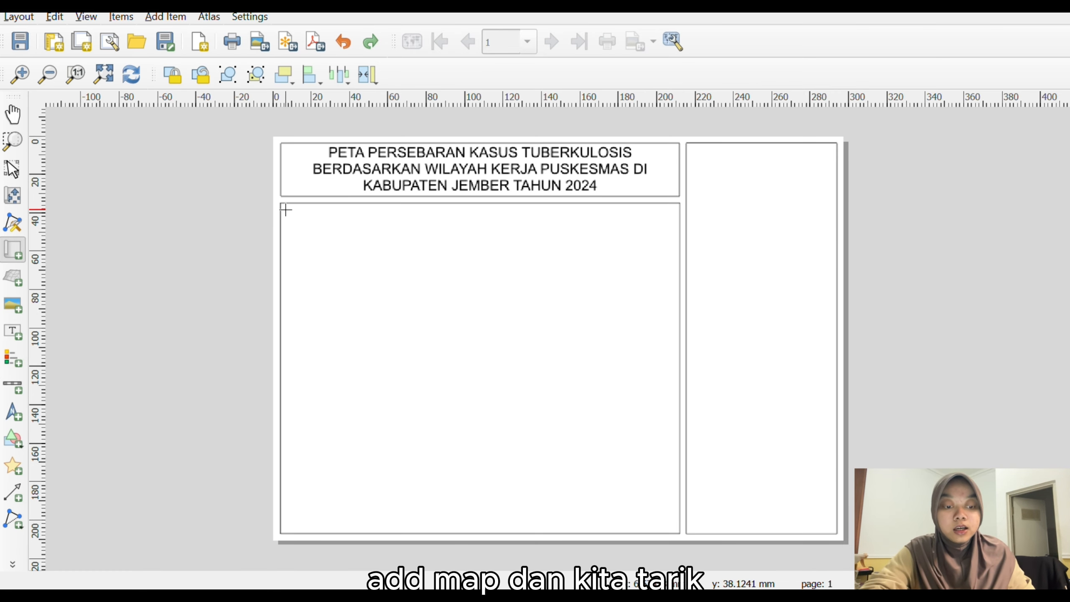
pyautogui.moveTo(279, 203); pyautogui.dragTo(679, 534)
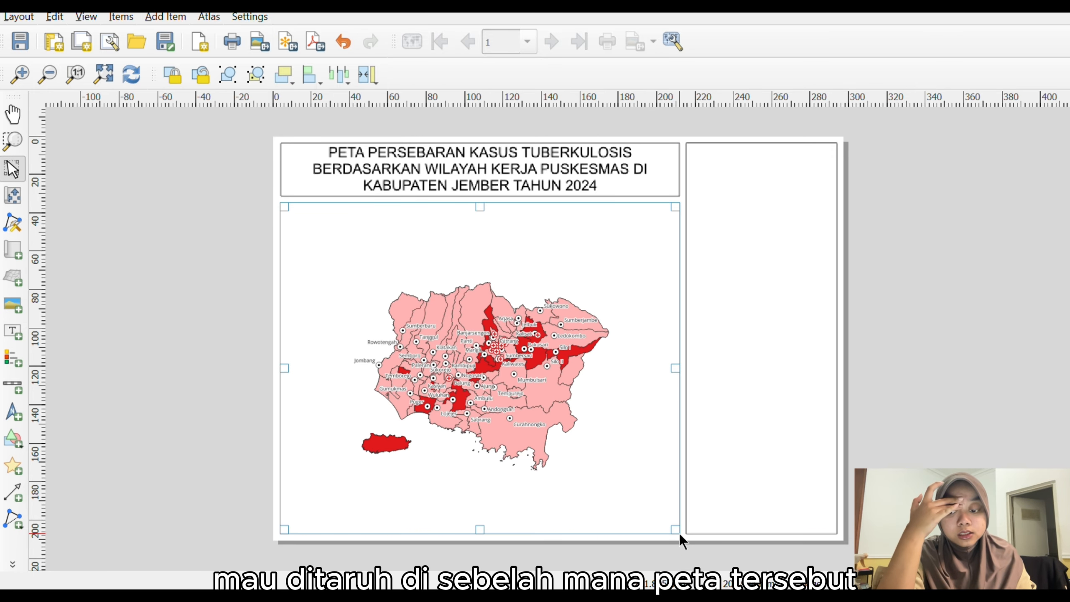
pyautogui.rightClick(505, 370)
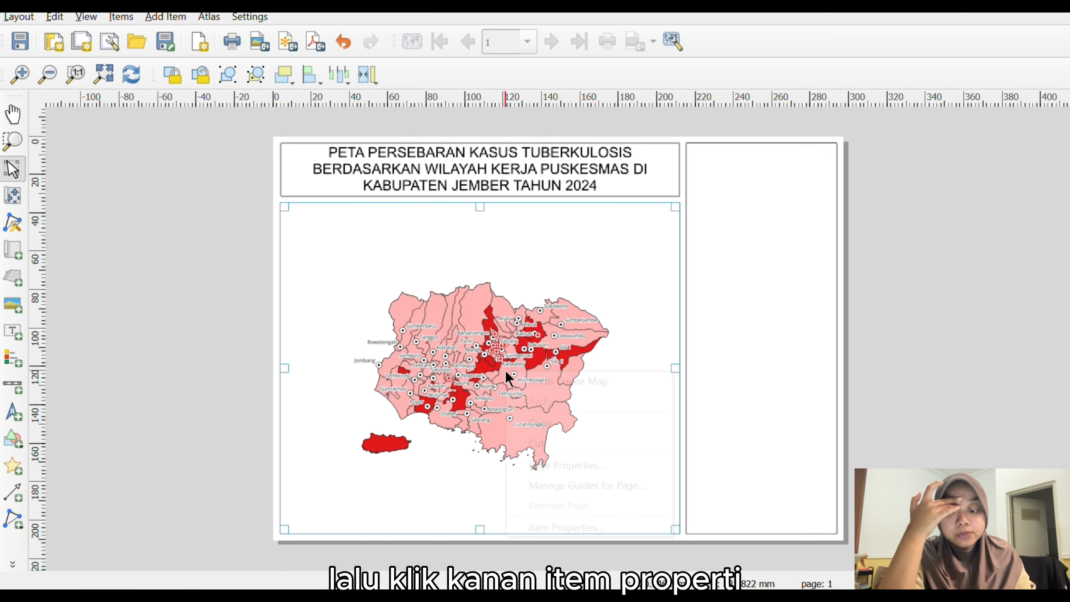
pyautogui.click(560, 528)
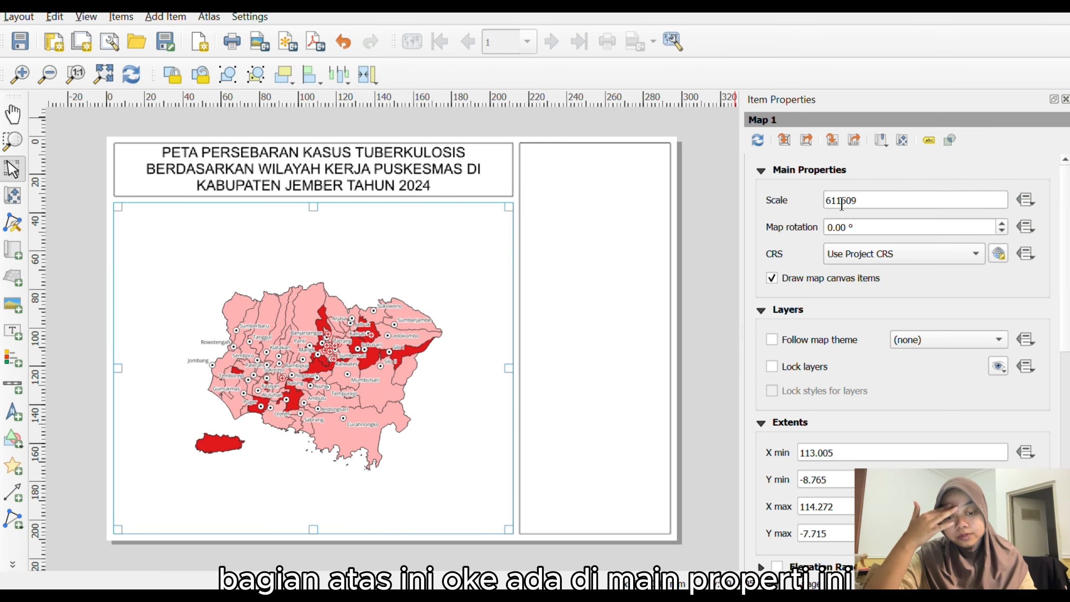
# - Set the map's scale to 600000
pyautogui.click(863, 200)
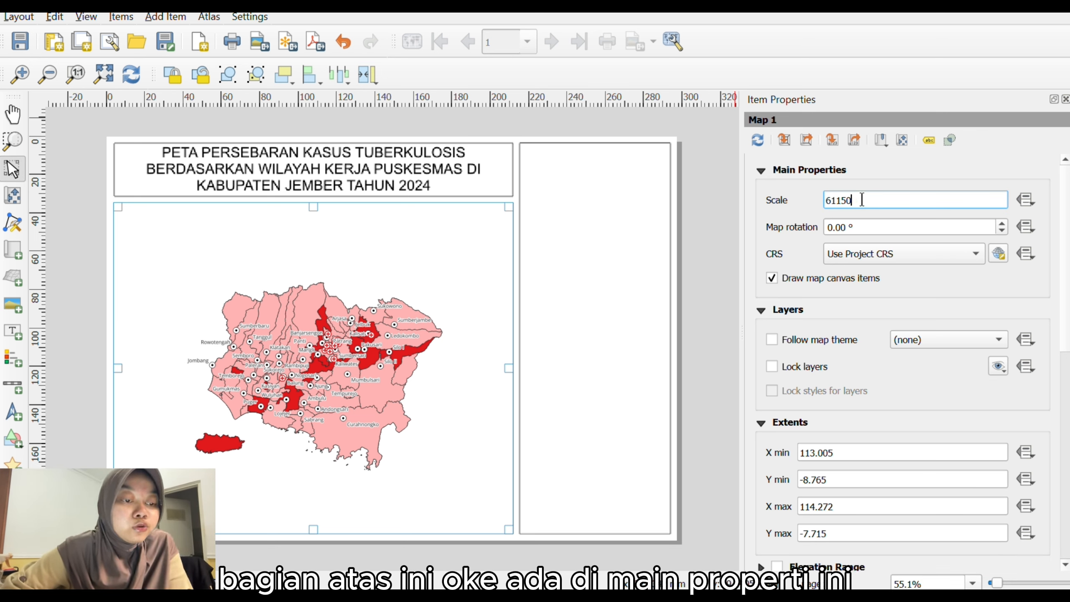
pyautogui.write('000')
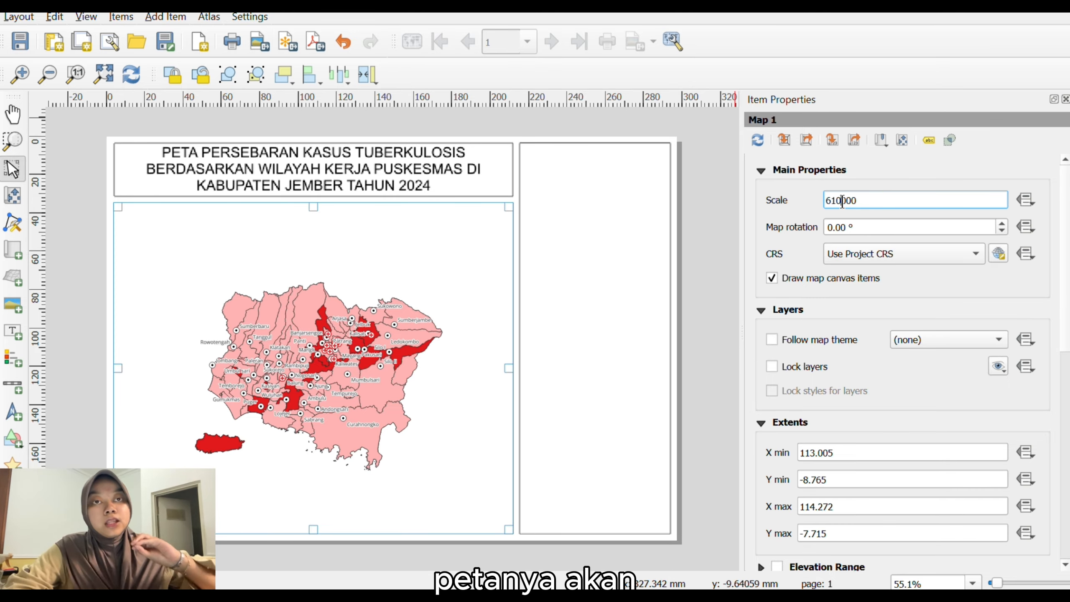
pyautogui.press('BackSpace')
pyautogui.write('0')
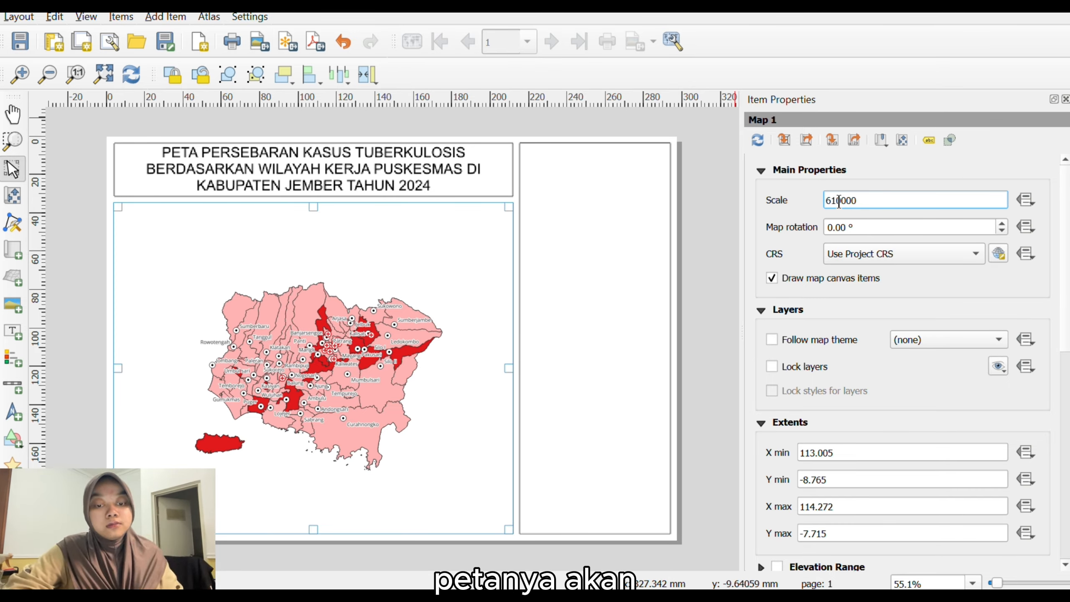
pyautogui.doubleClick(837, 202)
pyautogui.write('450000')
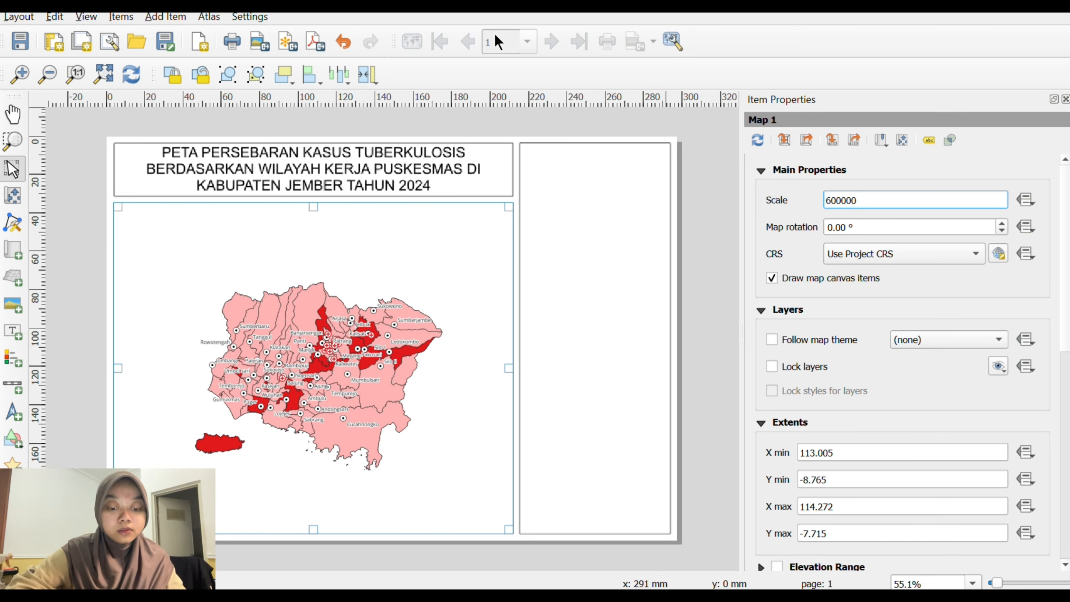
# - Set the map's scale to 450000, add a new grid to the map and open the grid's properties
pyautogui.press('Return')
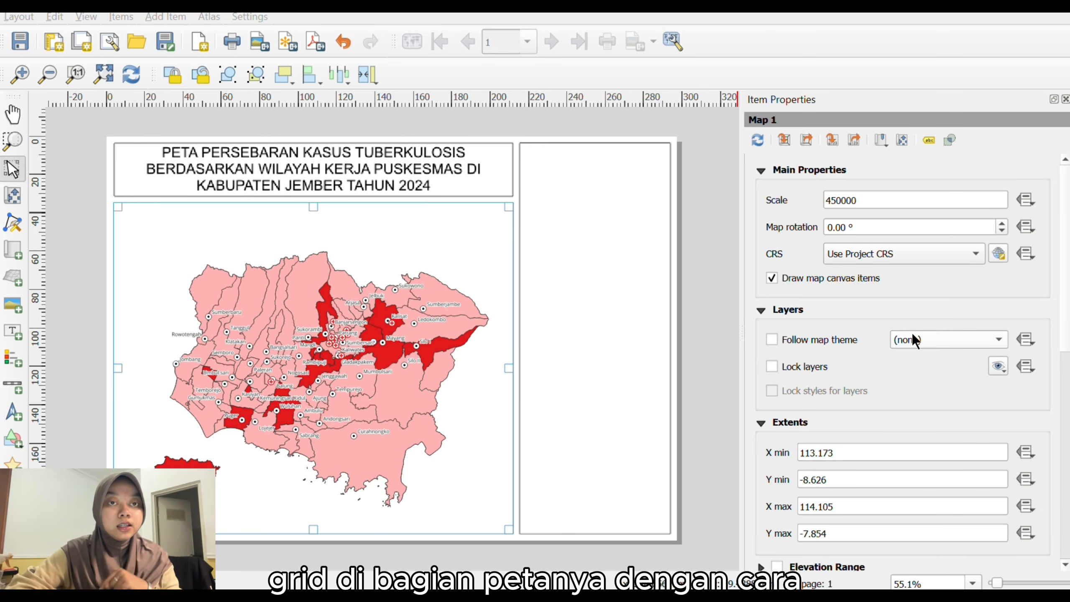
pyautogui.scroll(-8, 913, 369)
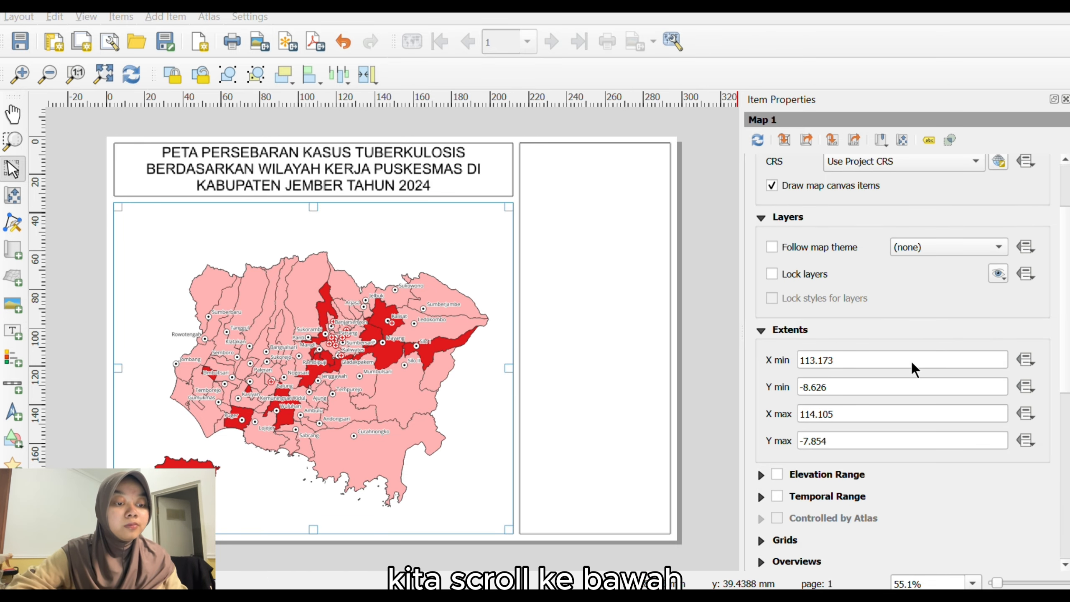
pyautogui.scroll(-3, 910, 359)
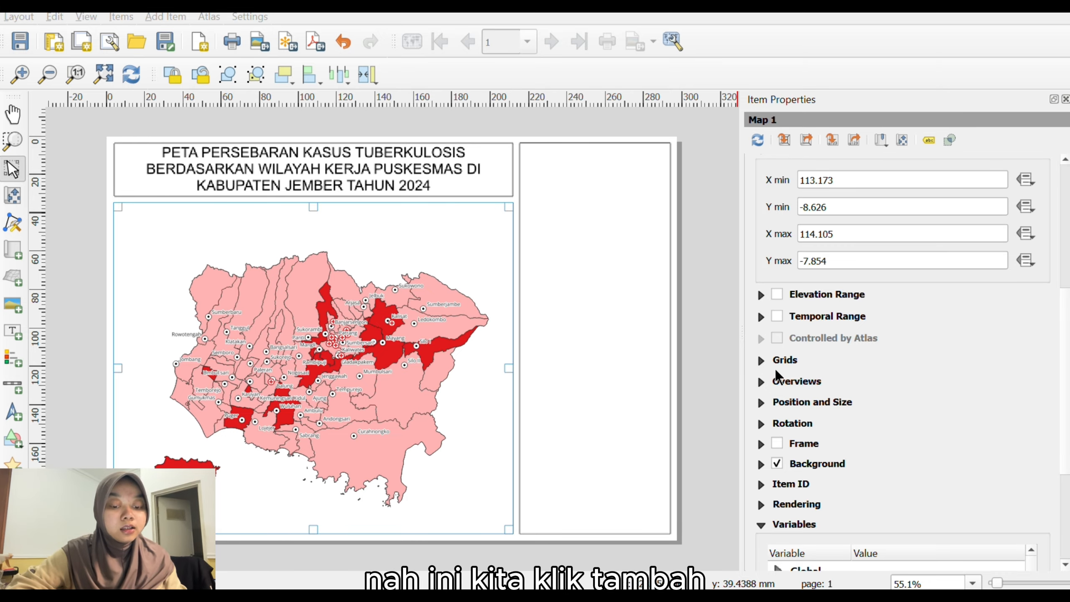
pyautogui.click(760, 360)
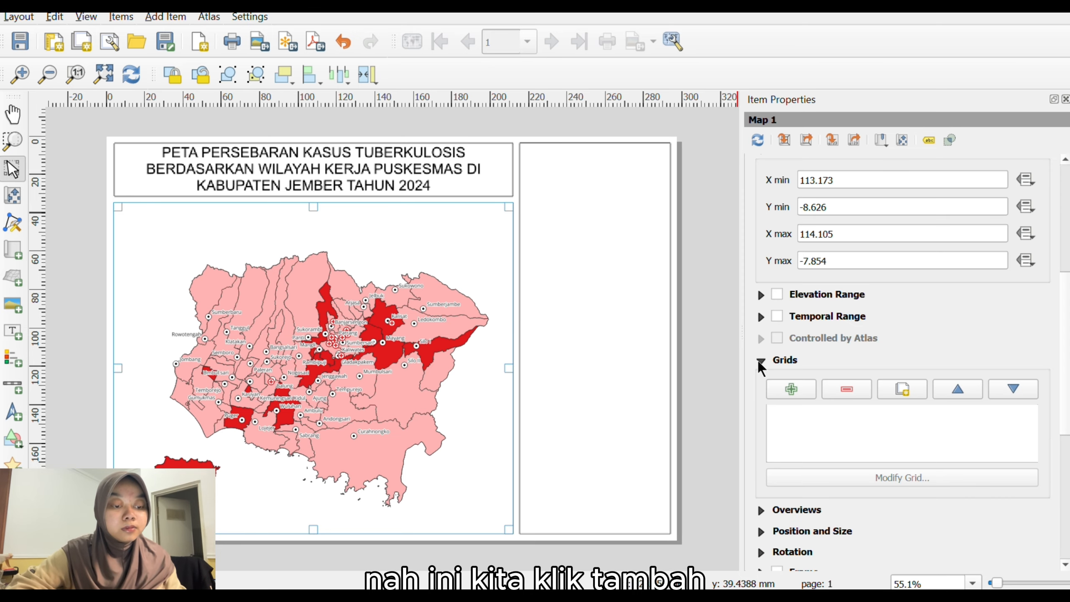
pyautogui.click(791, 388)
pyautogui.click(890, 480)
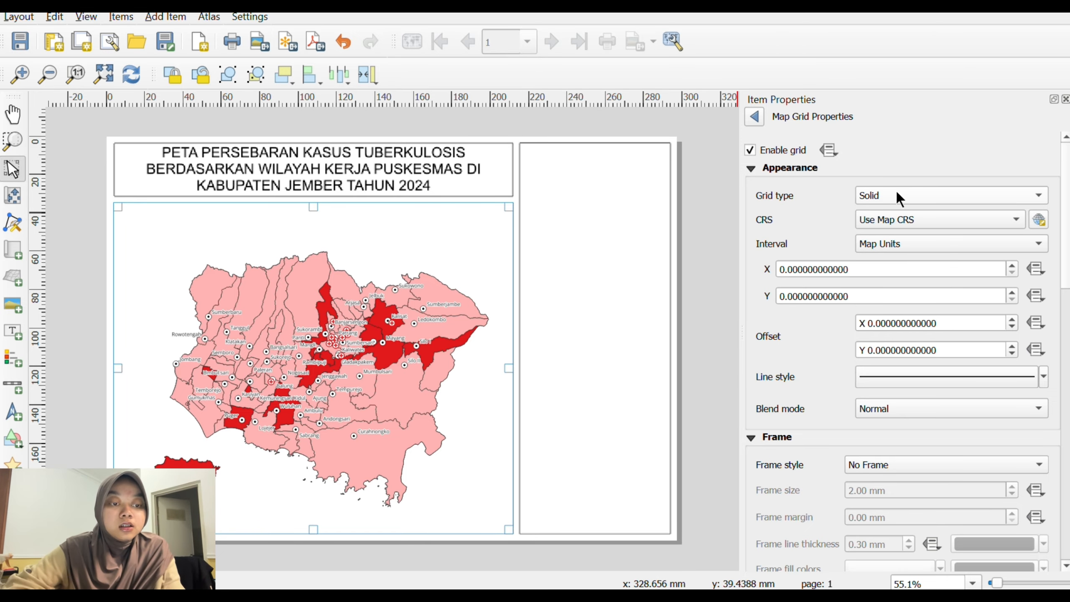
# - Keep the Solid grid type and set the grid's X and Y intervals to 0.5 map units
pyautogui.click(785, 268)
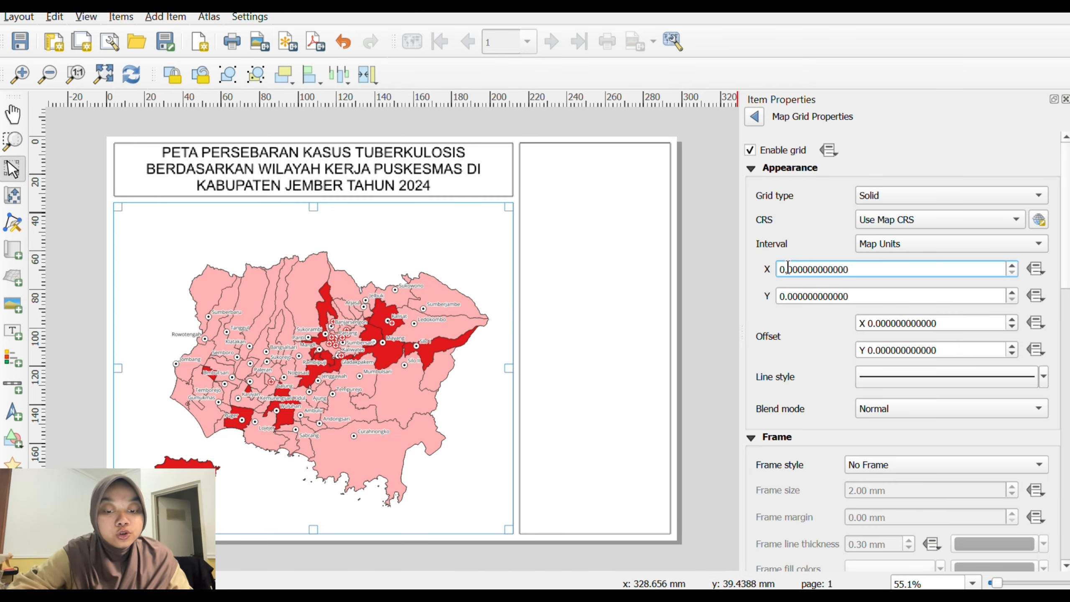
pyautogui.click(908, 195)
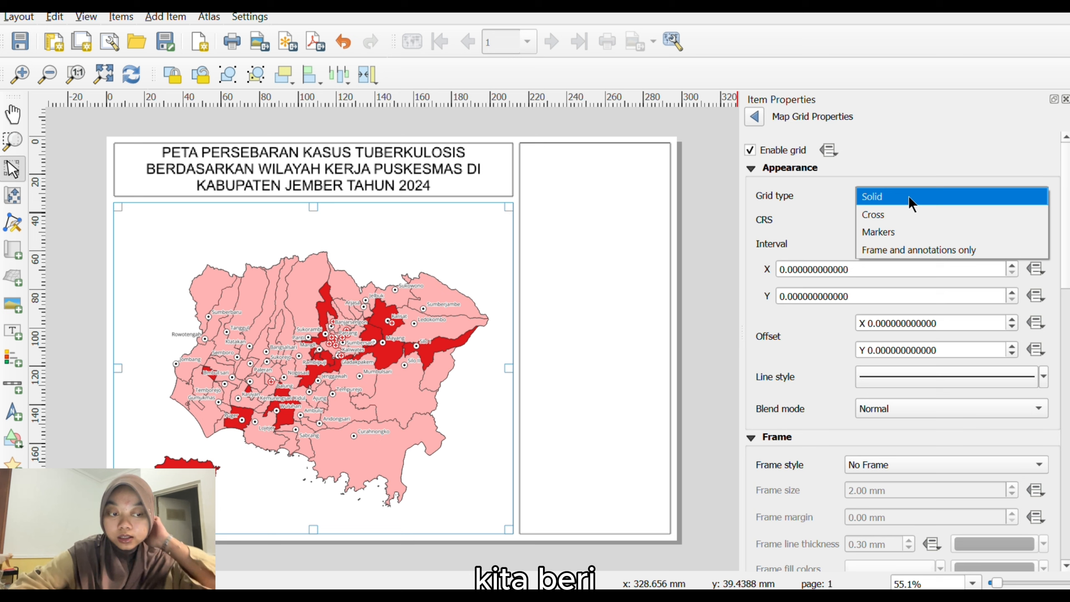
pyautogui.click(869, 196)
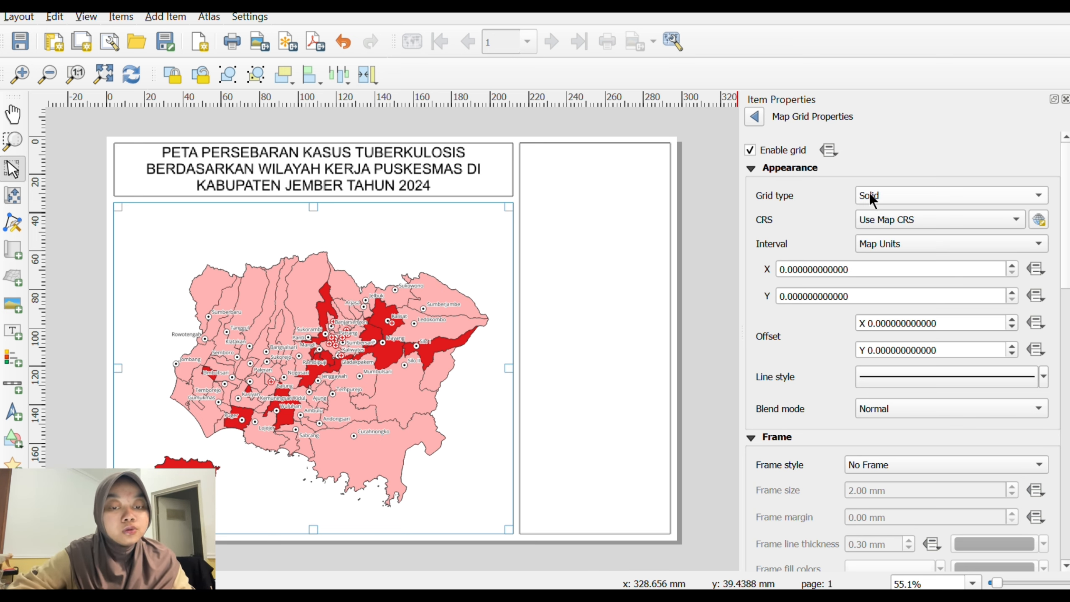
pyautogui.doubleClick(784, 269)
pyautogui.write('0.5')
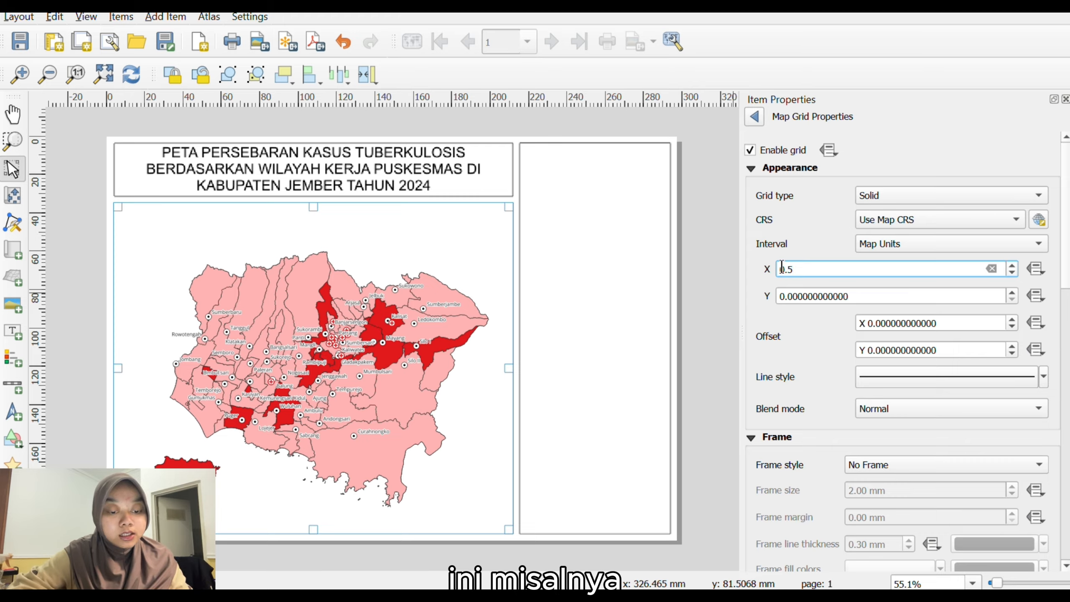
pyautogui.press('Tab')
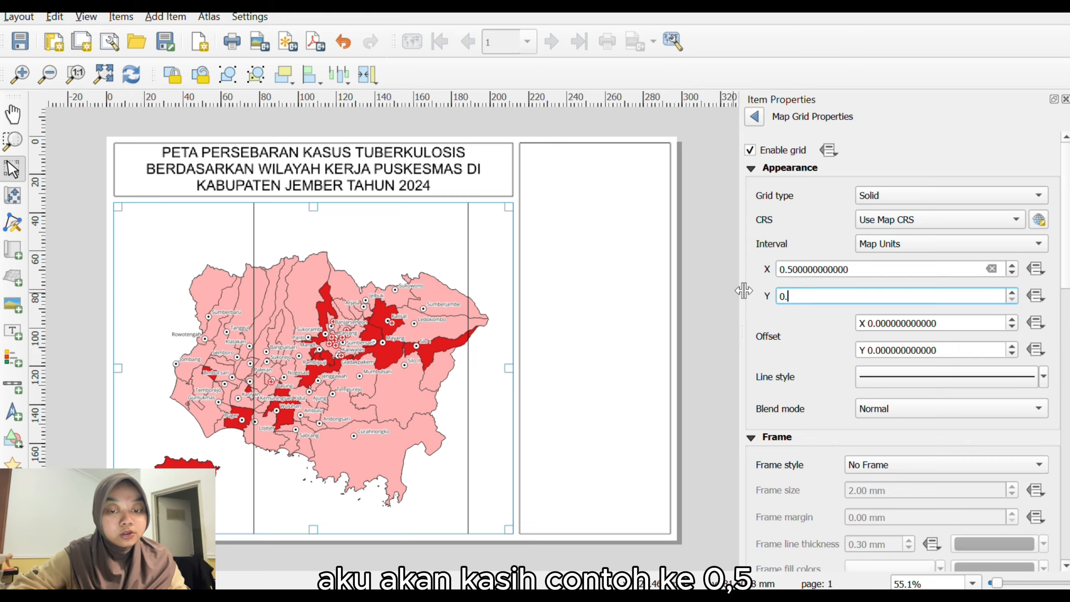
pyautogui.write('0.5')
pyautogui.press('Return')
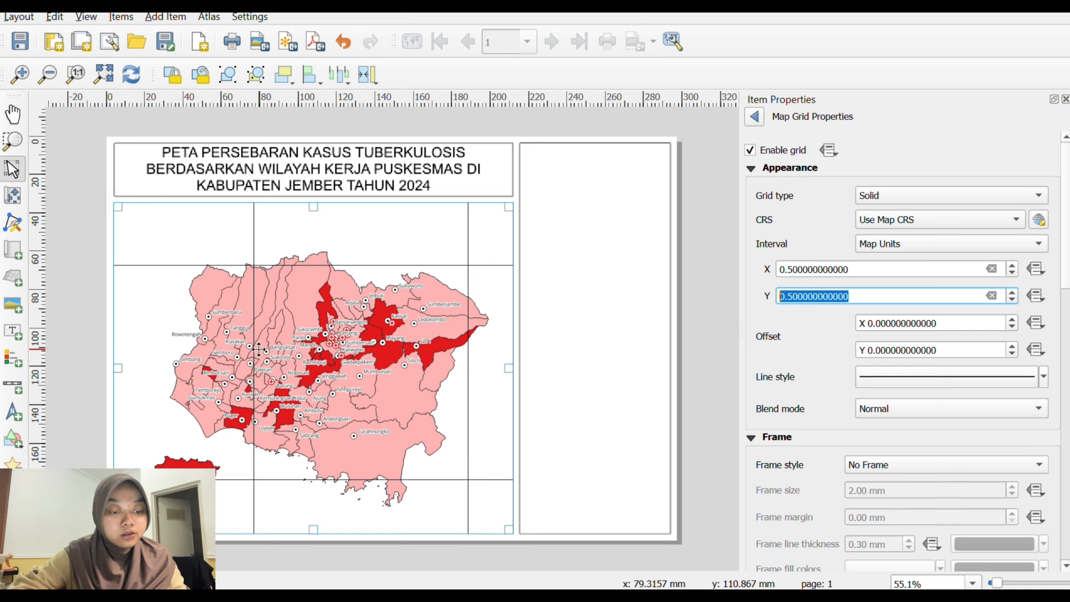
pyautogui.click(865, 193)
pyautogui.click(866, 197)
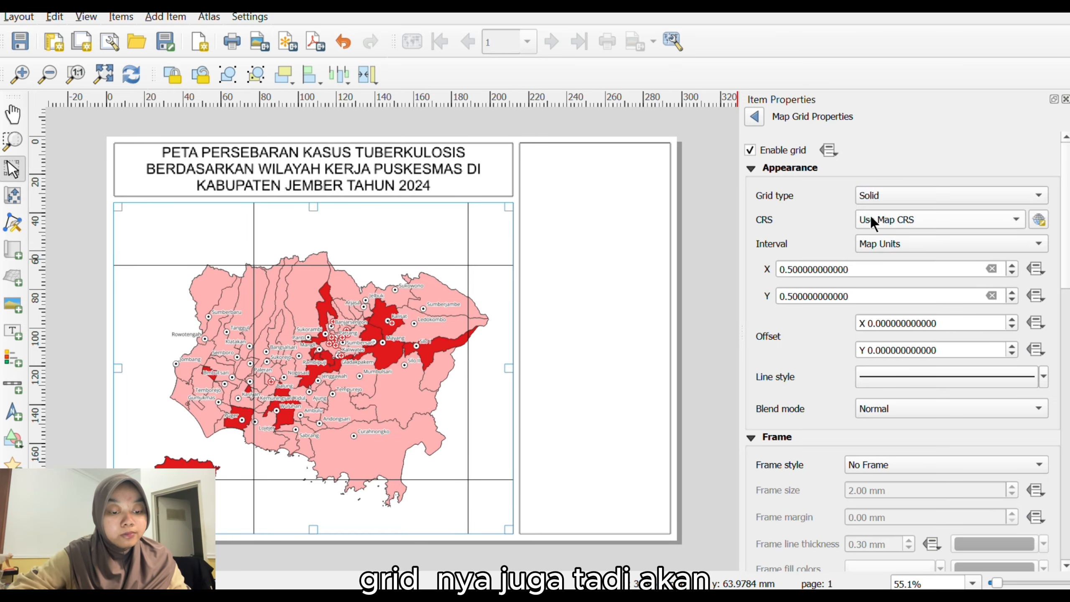
# - Enable the grid's coordinate labels, orienting the left ones Vertical Ascending and the right ones Vertical Descending
pyautogui.scroll(-3, 907, 417)
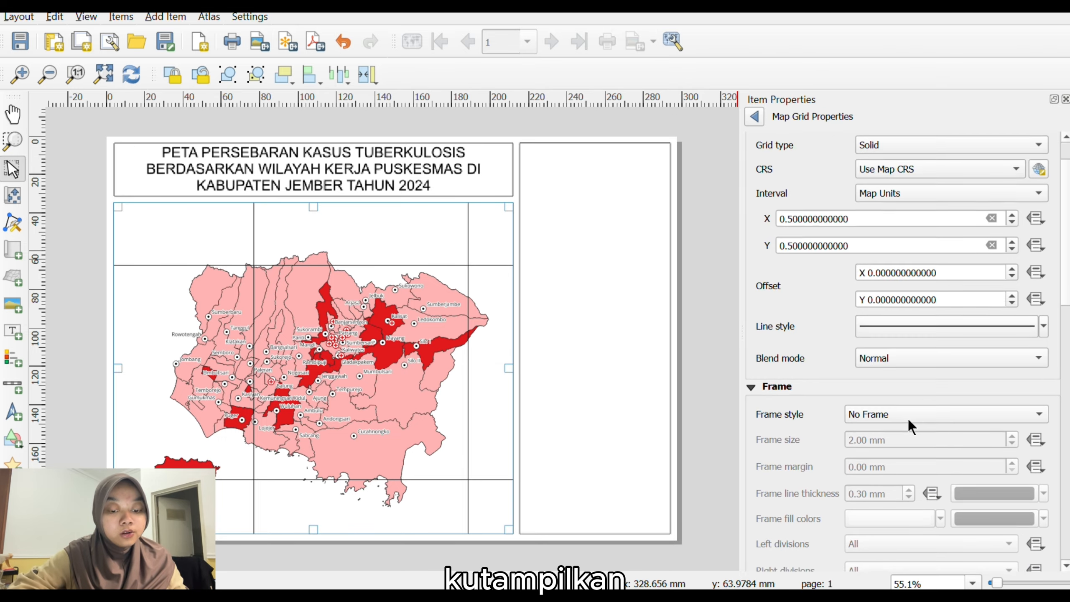
pyautogui.scroll(-15, 907, 417)
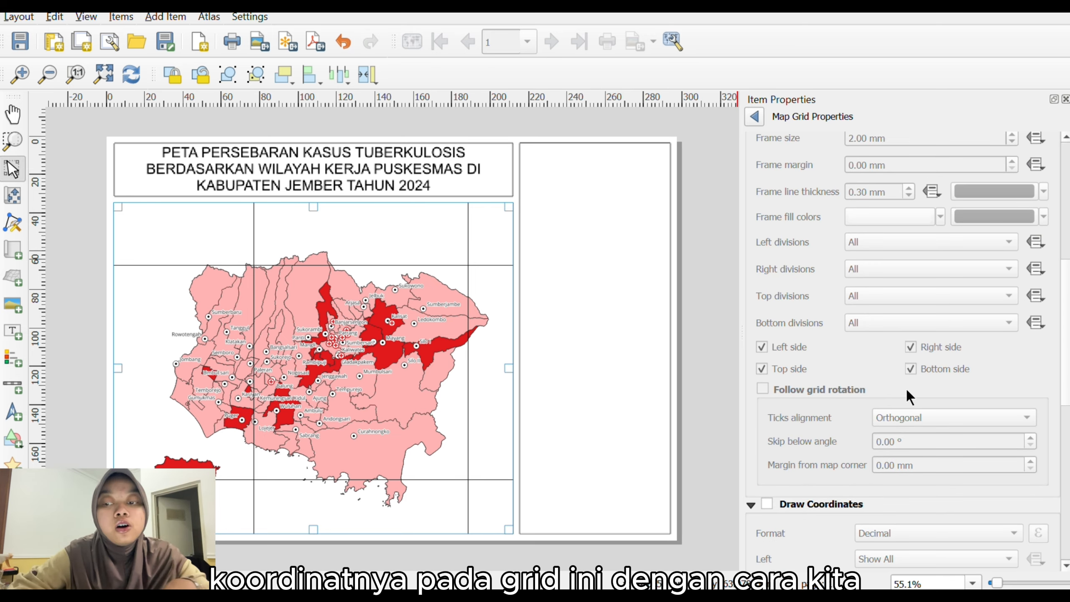
pyautogui.scroll(-5, 905, 387)
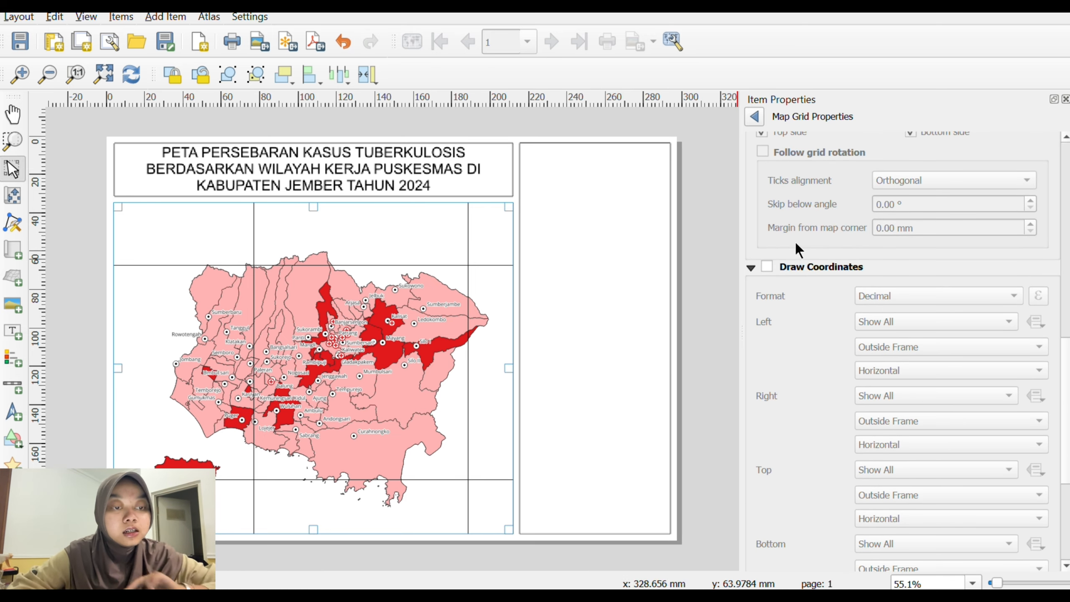
pyautogui.click(767, 266)
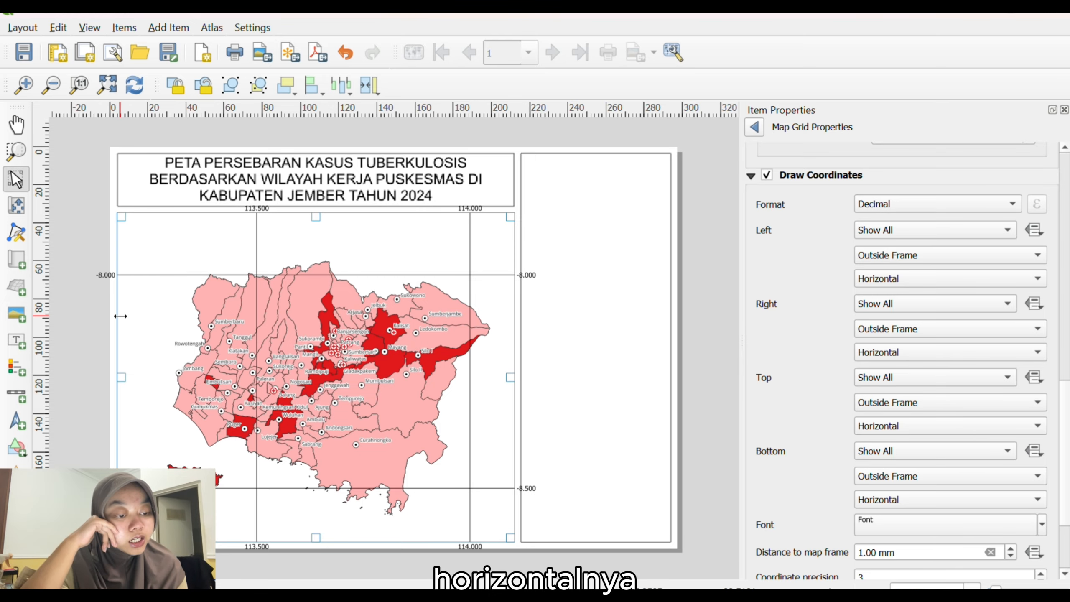
pyautogui.click(914, 277)
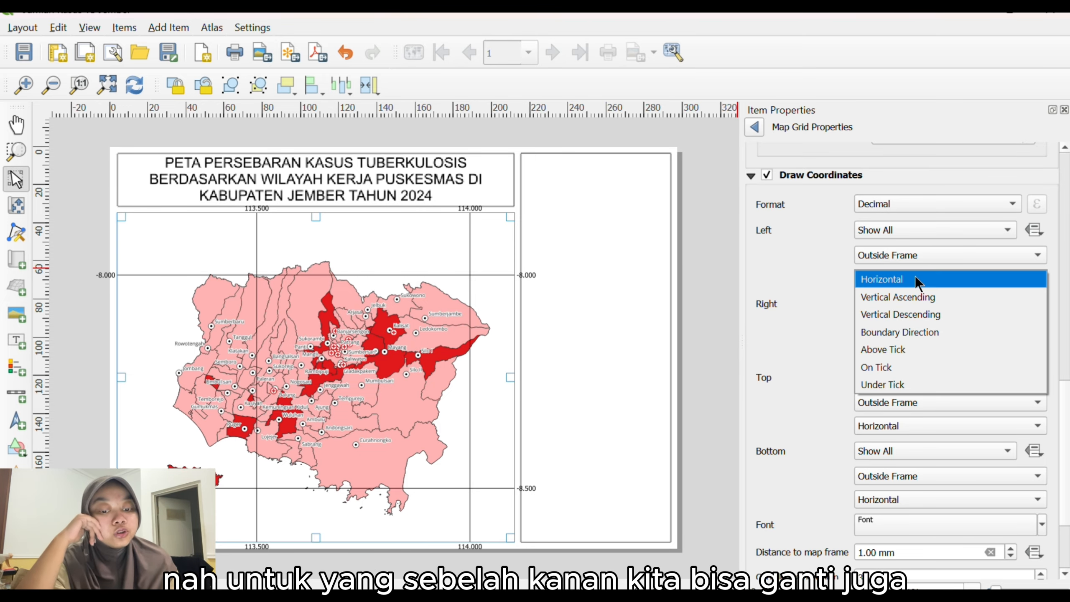
pyautogui.click(906, 298)
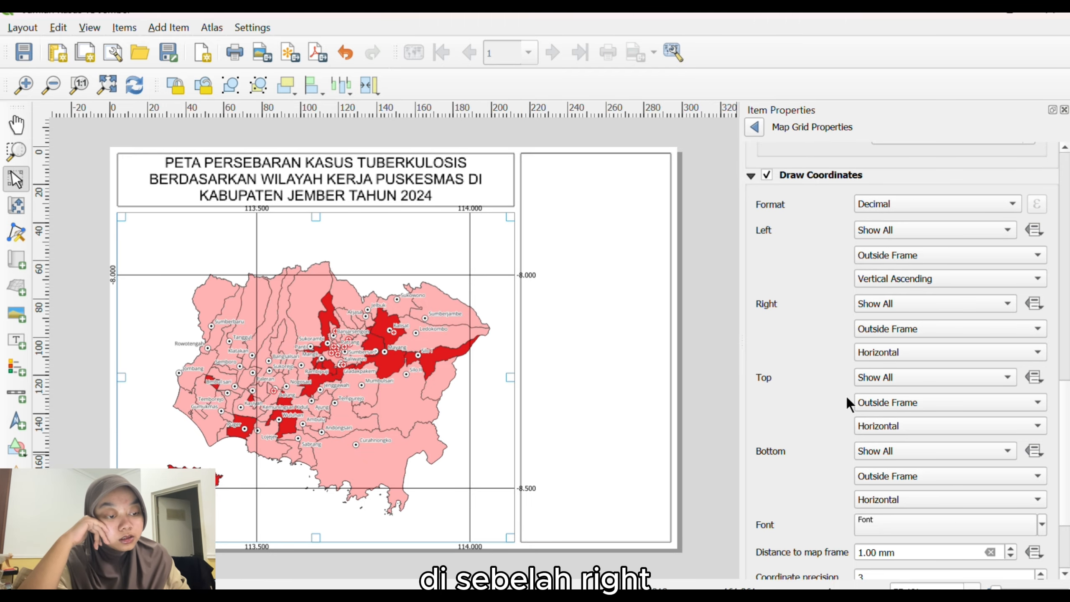
pyautogui.click(919, 354)
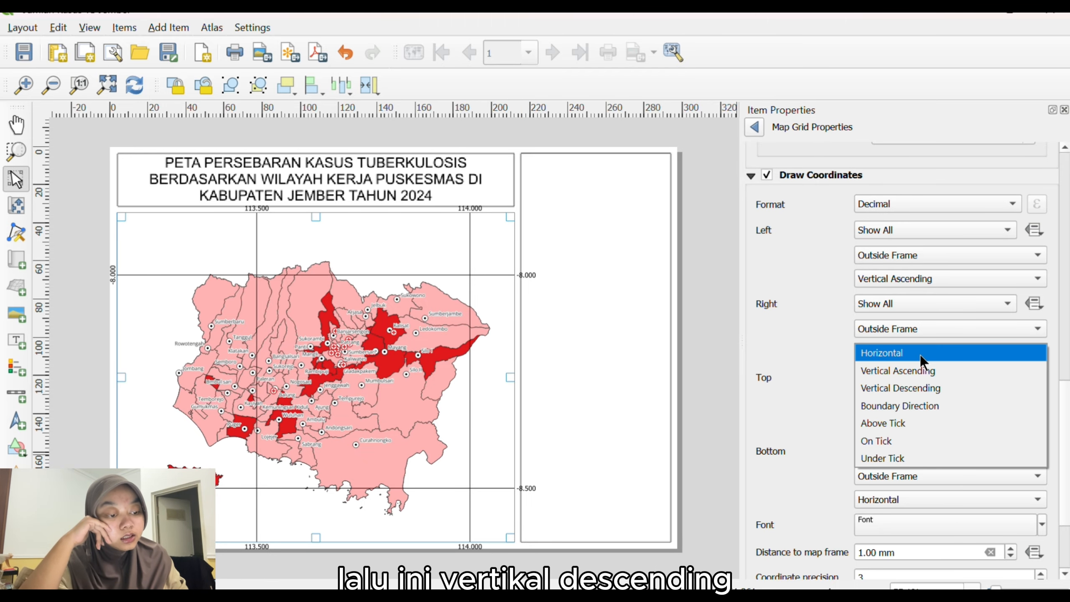
pyautogui.click(923, 387)
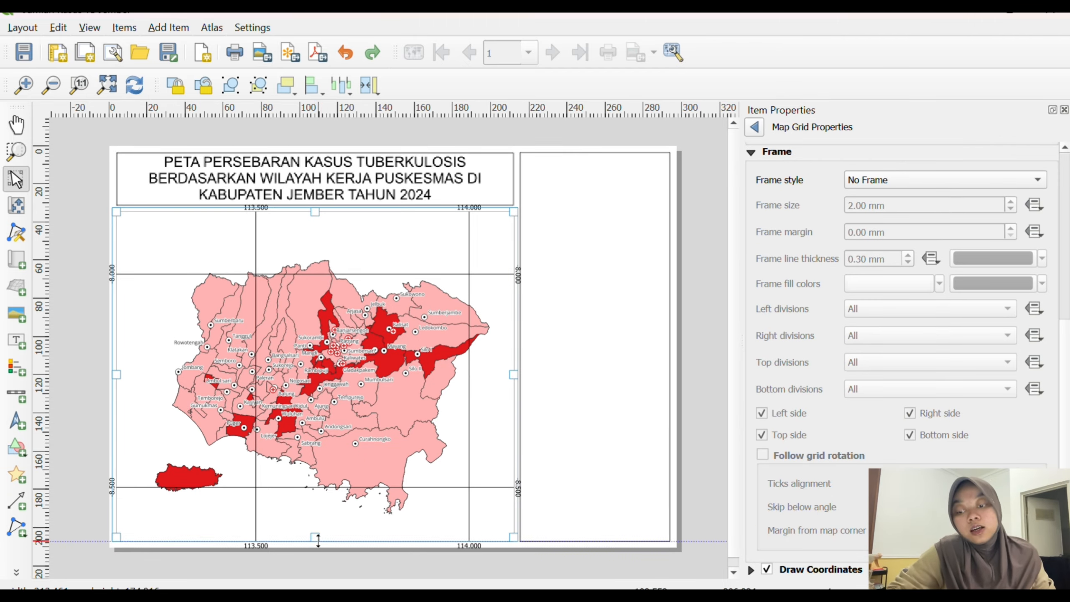
# - Shrink the map from all four sides so that its coordinate labels fit inside the surrounding frame, and deselect it
pyautogui.moveTo(322, 536); pyautogui.dragTo(317, 535)
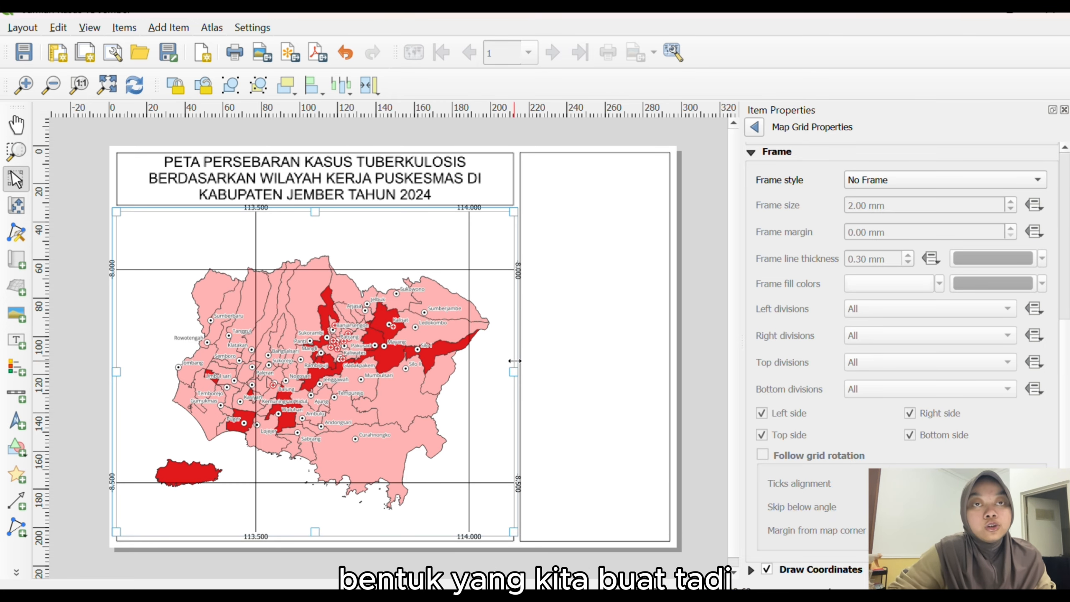
pyautogui.moveTo(514, 372); pyautogui.dragTo(500, 375)
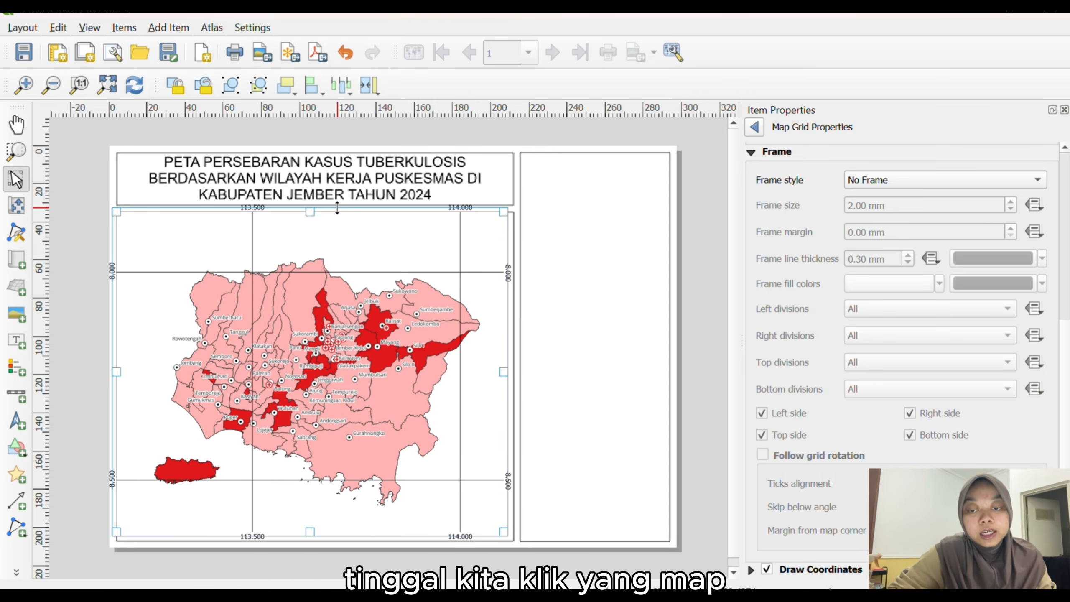
pyautogui.moveTo(310, 214); pyautogui.dragTo(312, 224)
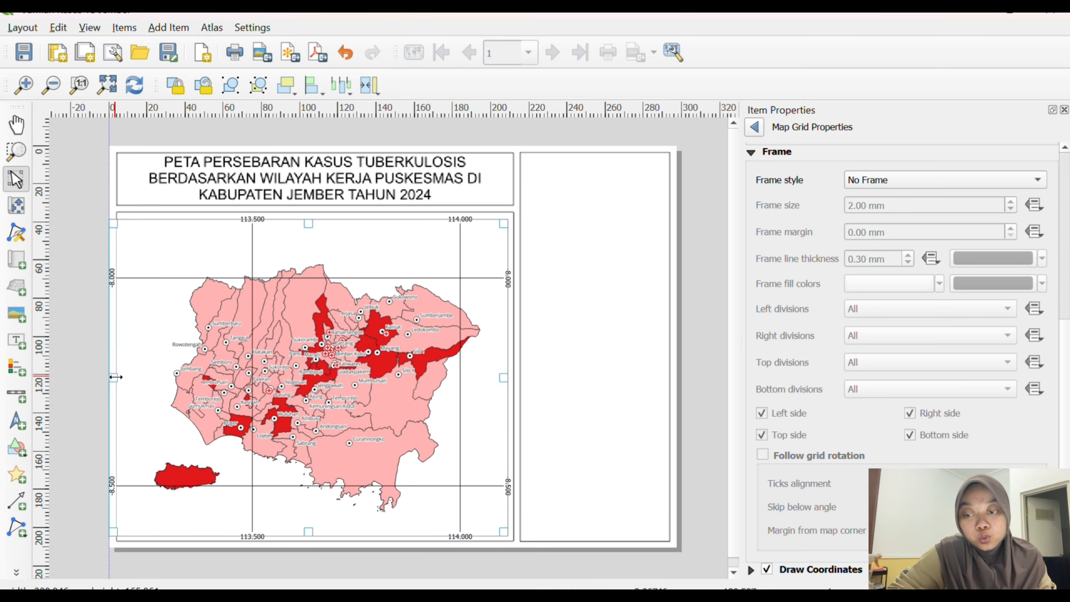
pyautogui.moveTo(117, 371); pyautogui.dragTo(124, 381)
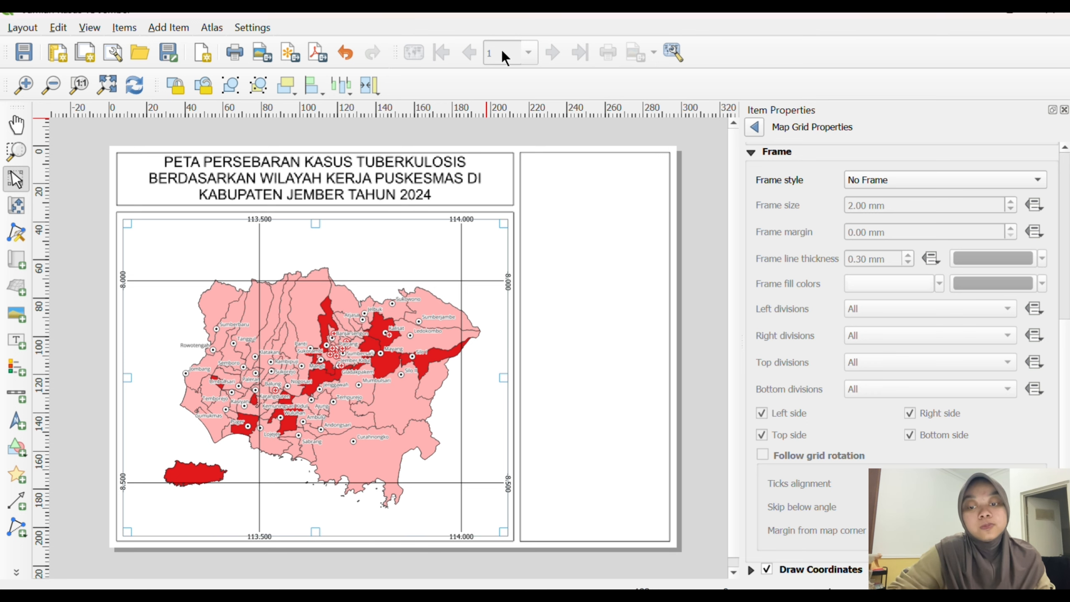
pyautogui.click(695, 231)
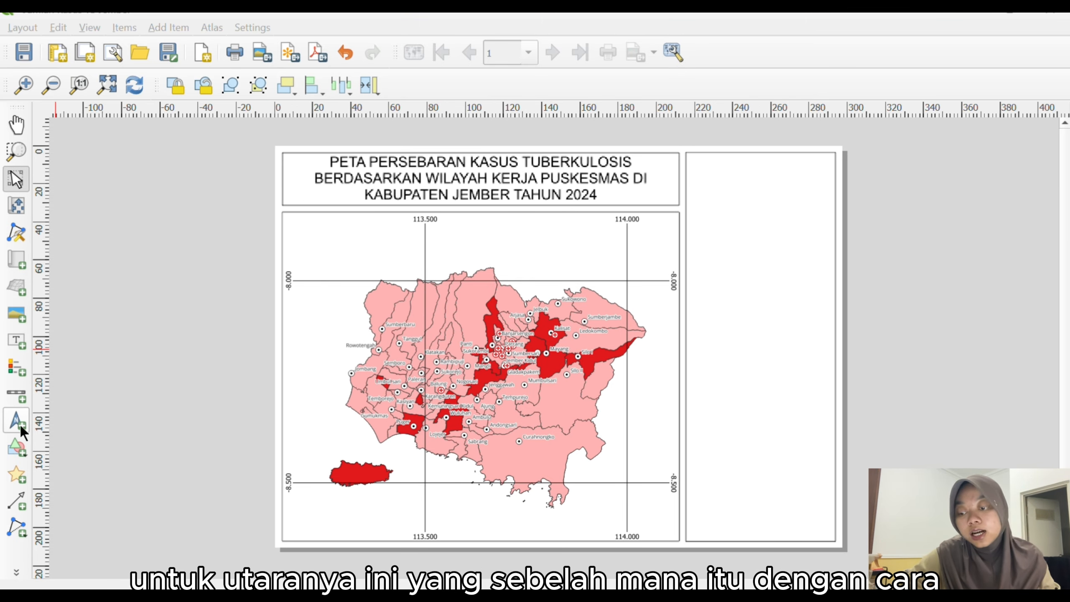
# - Add a north arrow in the upper-left corner of the map frame and open its item properties
pyautogui.click(21, 429)
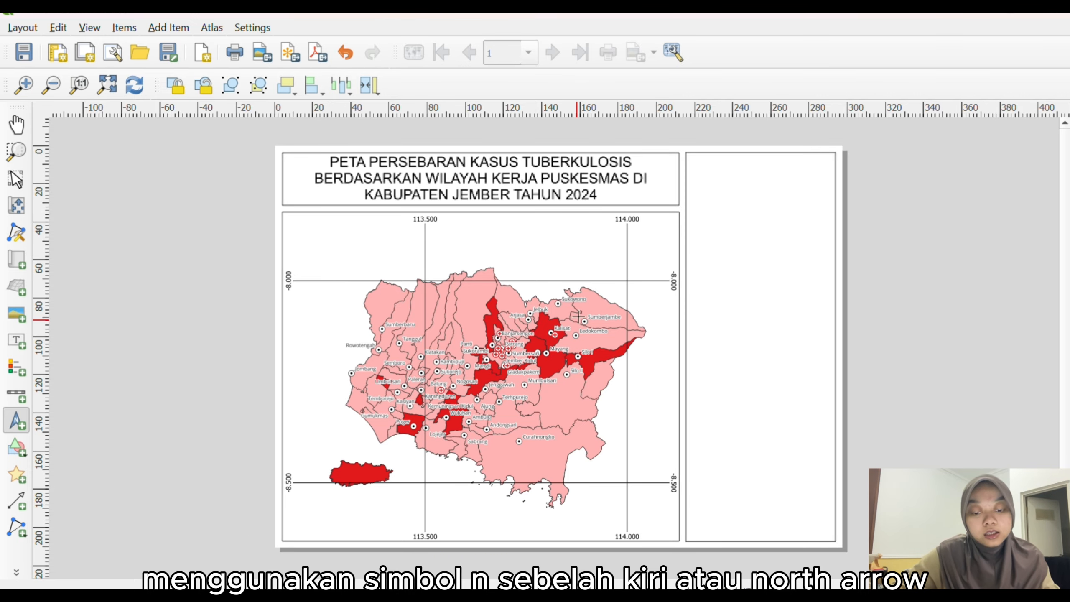
pyautogui.moveTo(569, 219); pyautogui.dragTo(311, 245)
pyautogui.rightClick(312, 247)
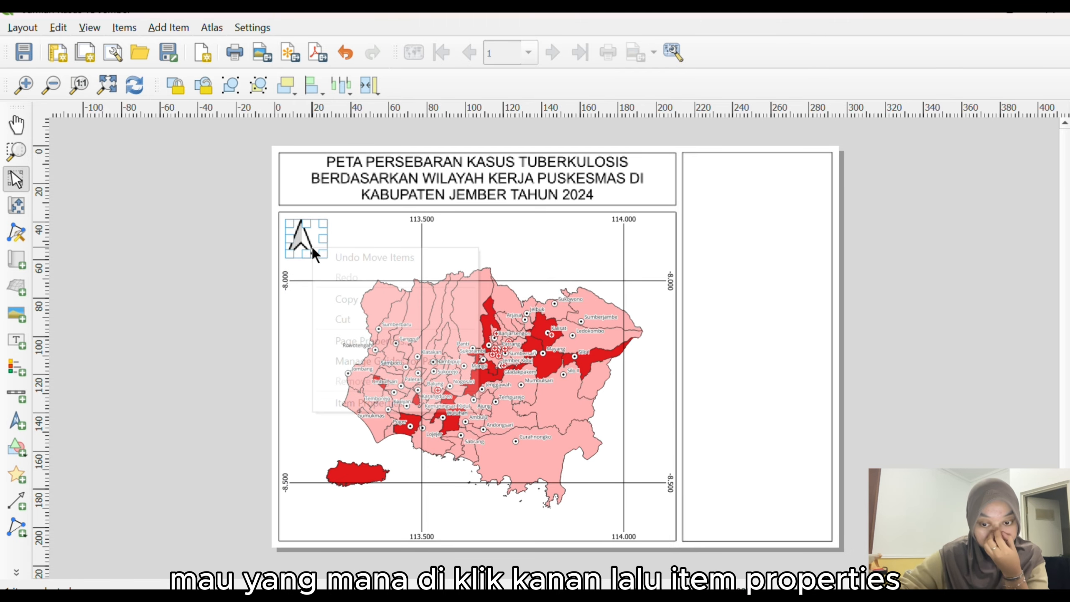
pyautogui.click(429, 401)
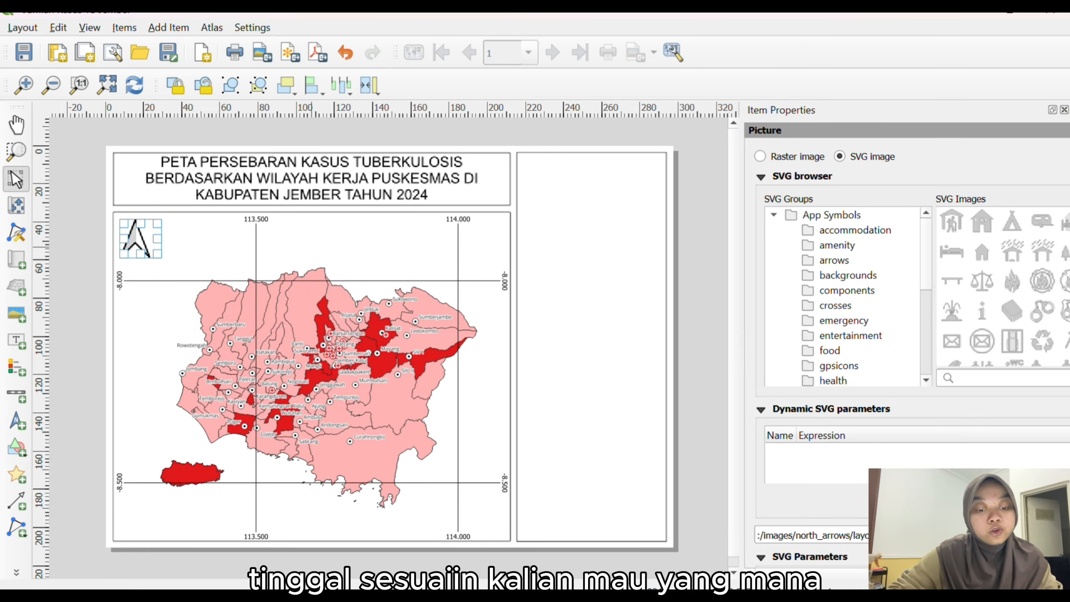
# - Switch the north arrow to an arrowhead symbol marked N with a dark fill colour, and close the item properties
pyautogui.scroll(-5, 983, 291)
pyautogui.click(1042, 277)
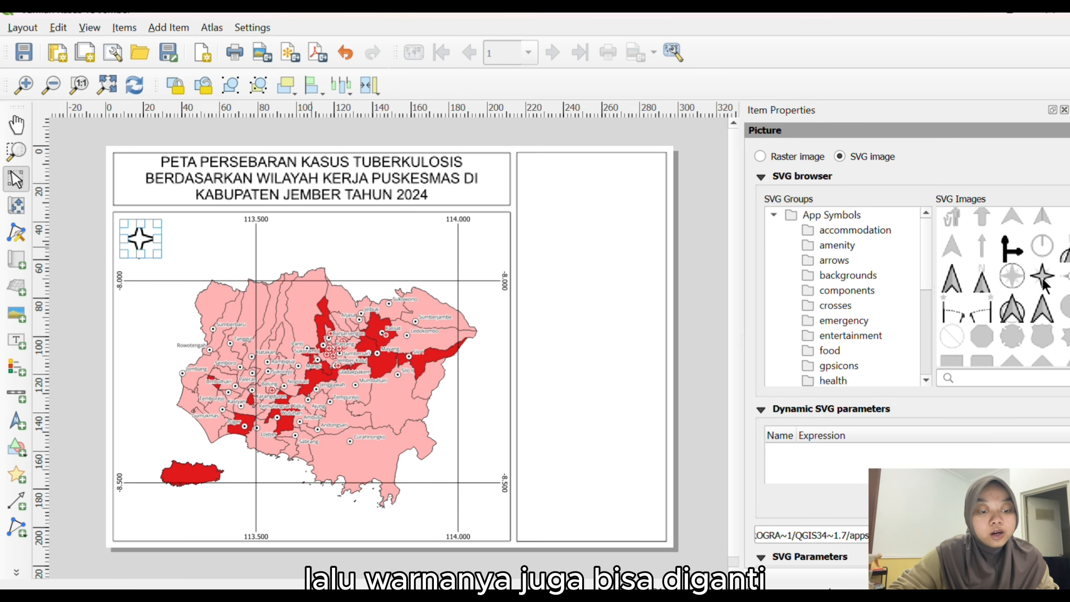
pyautogui.click(1010, 311)
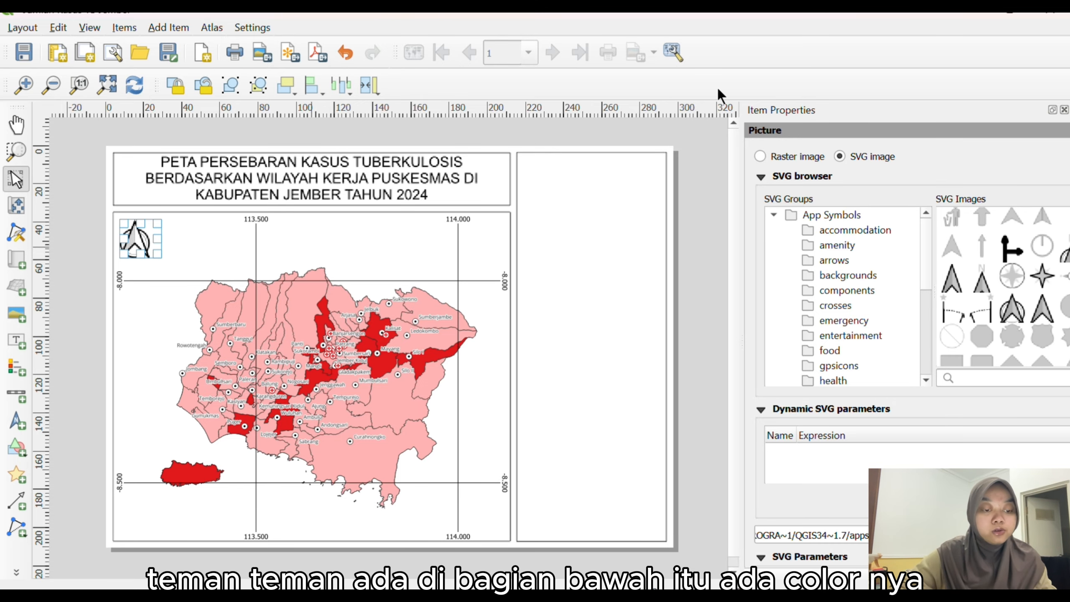
pyautogui.scroll(-4, 867, 458)
pyautogui.click(918, 435)
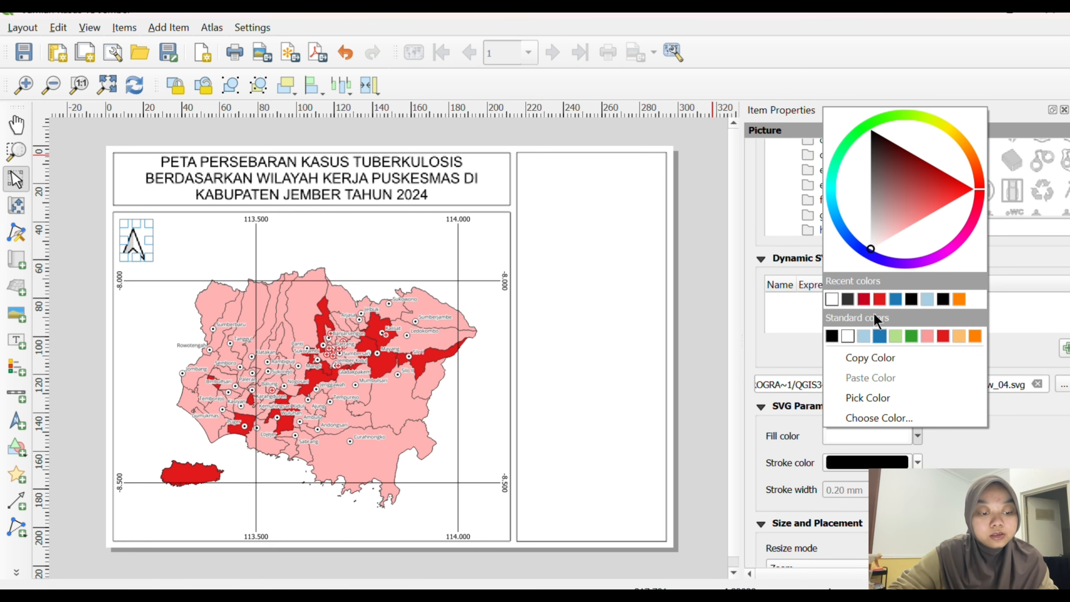
pyautogui.click(850, 301)
pyautogui.click(1064, 109)
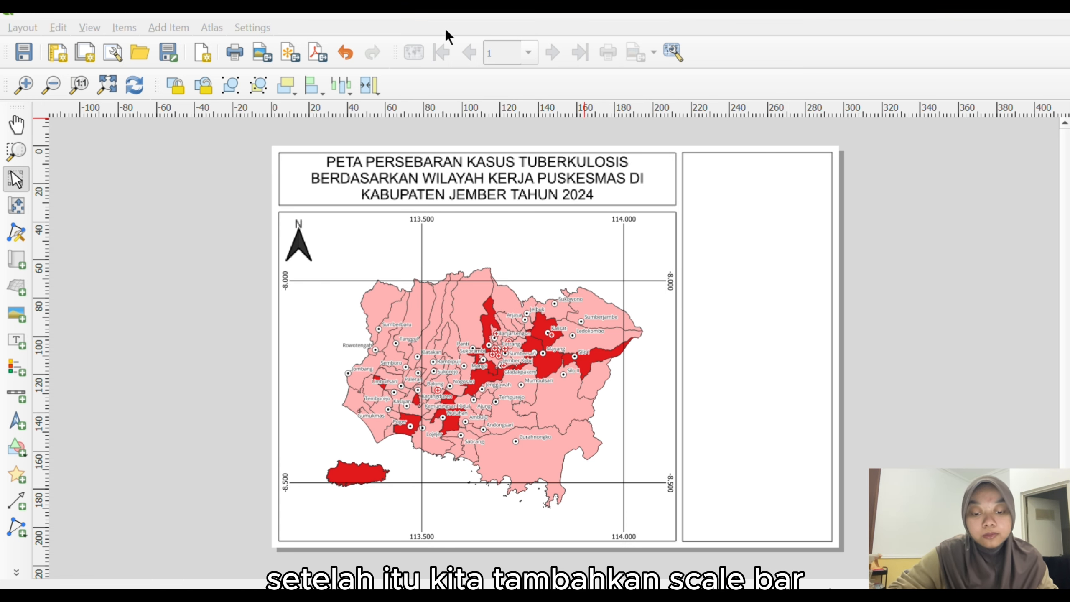
# - Add a scale bar in the lower-left corner of the map frame and open its item properties
pyautogui.click(16, 395)
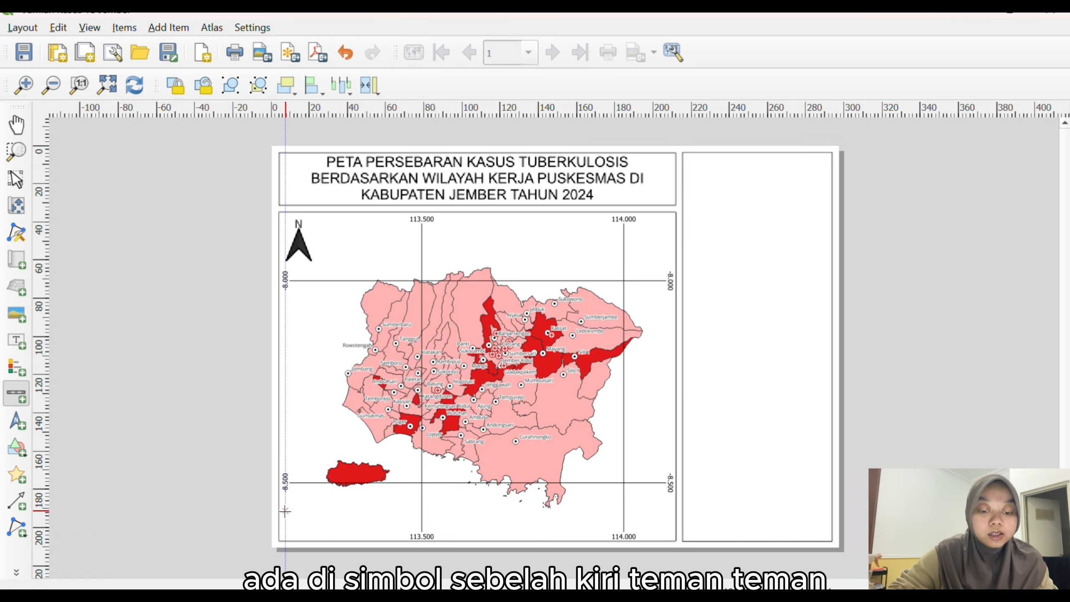
pyautogui.moveTo(284, 511); pyautogui.dragTo(393, 536)
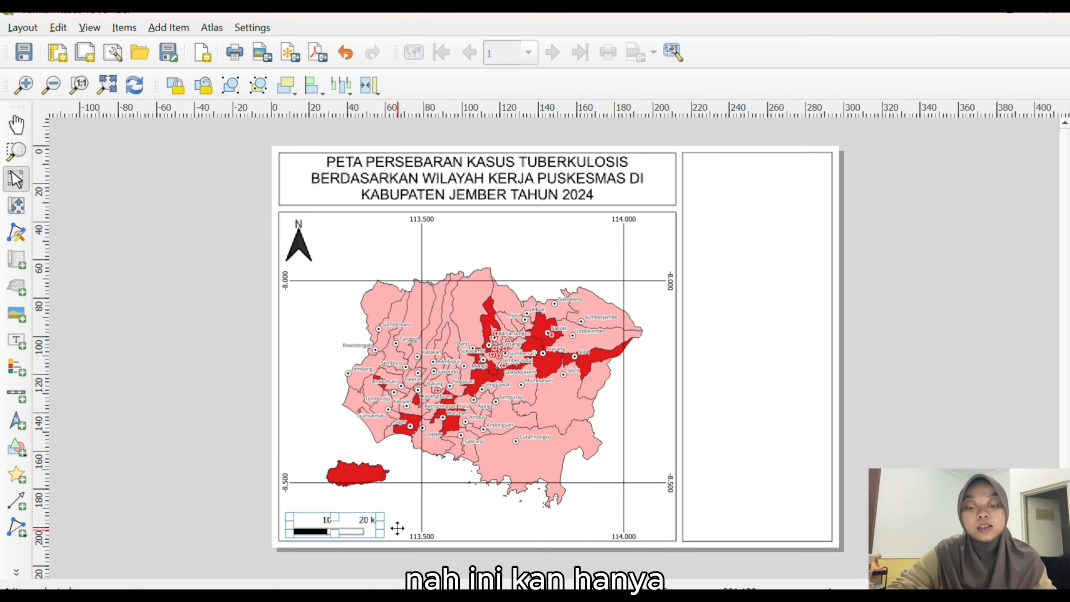
pyautogui.rightClick(363, 535)
pyautogui.click(396, 517)
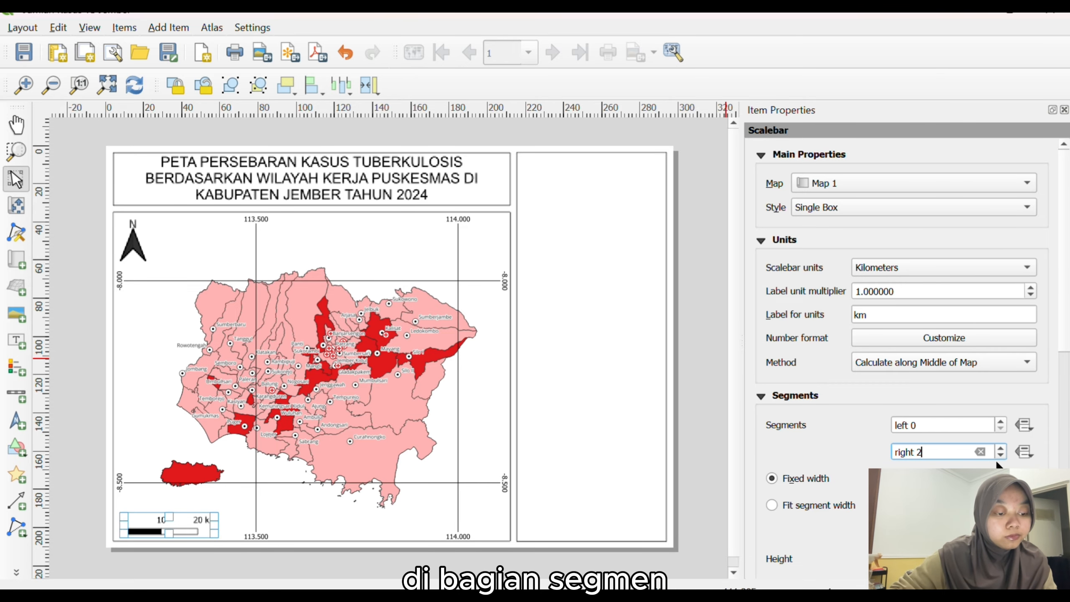
# - Set the scale bar to 3 right segments and leave its item properties
pyautogui.click(999, 448)
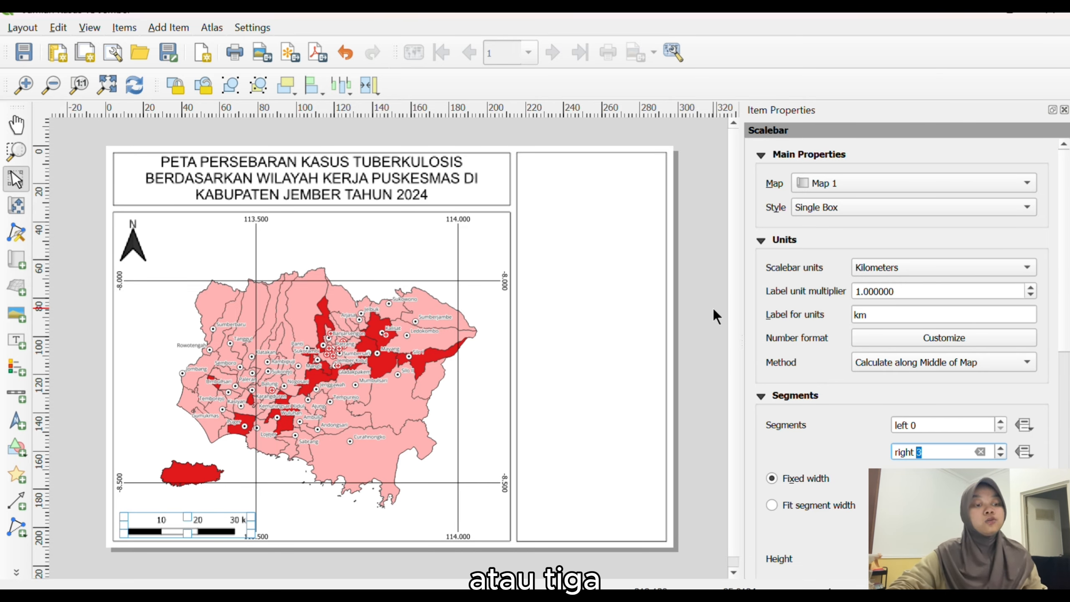
pyautogui.scroll(-2, 884, 363)
pyautogui.scroll(2, 919, 363)
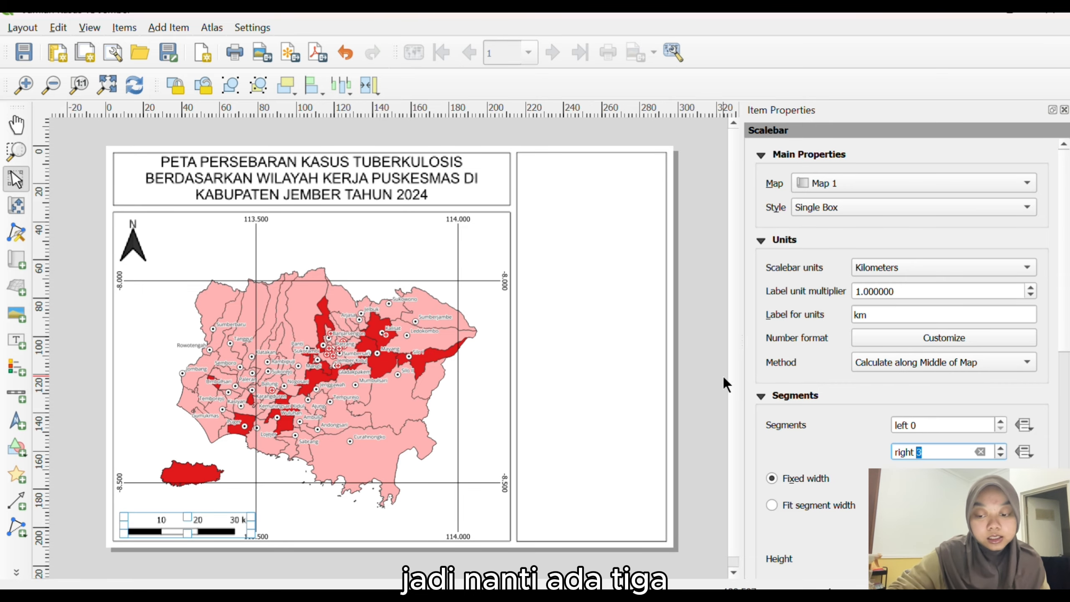
pyautogui.click(702, 380)
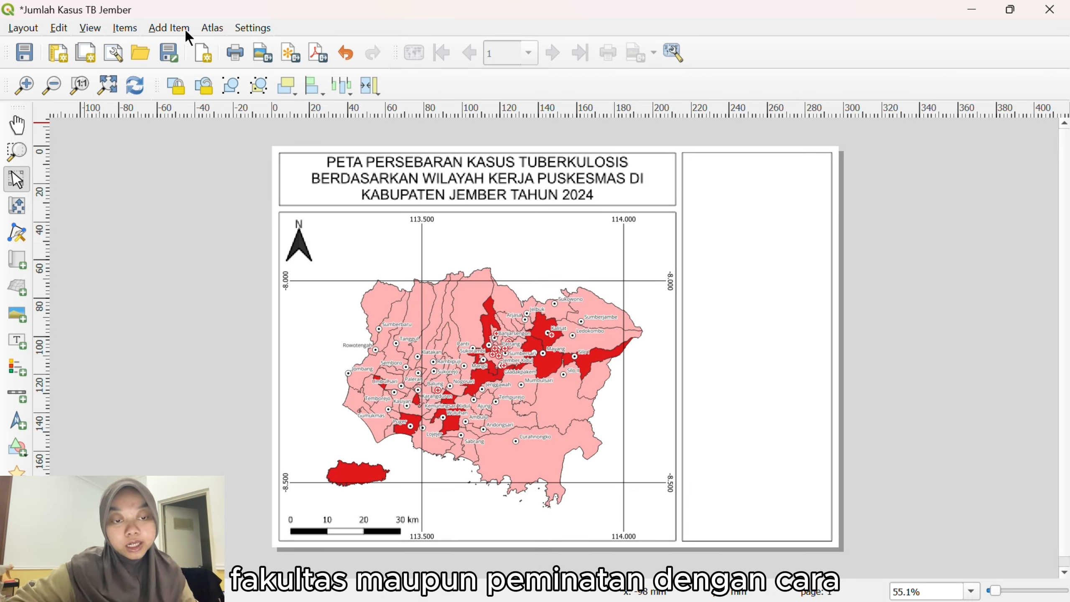
# - Add a picture in the upper-left corner of the empty side frame and load the raster image LOGO UNEJ.png into it
pyautogui.click(167, 29)
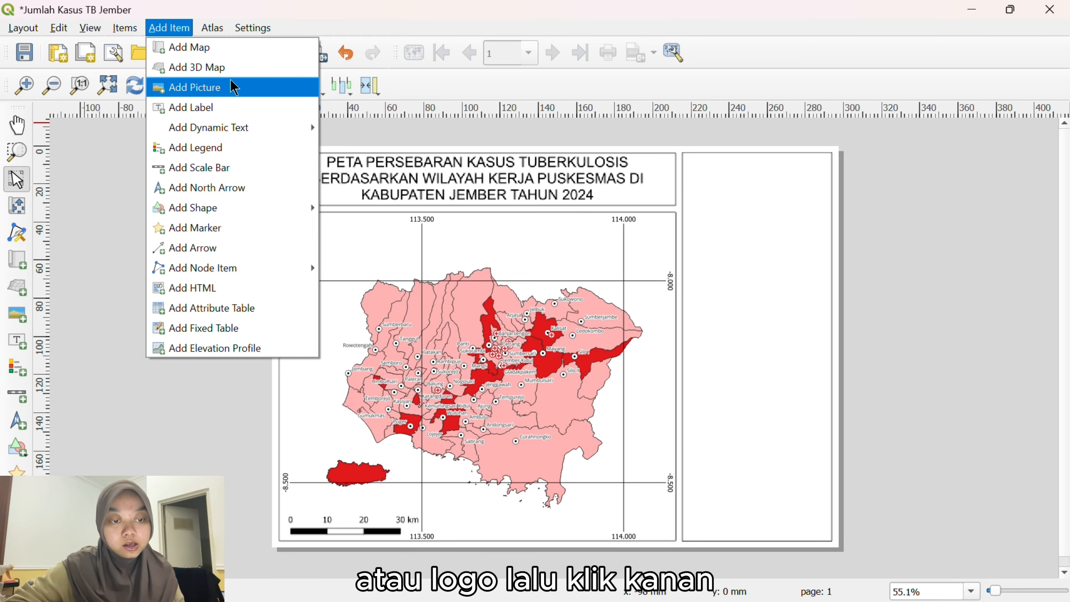
pyautogui.click(243, 89)
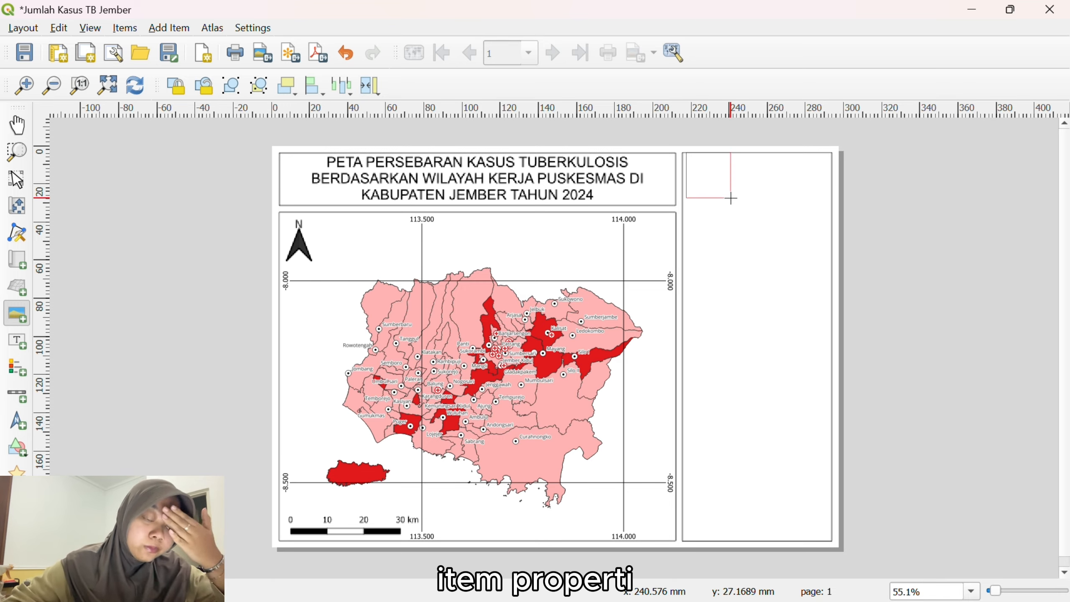
pyautogui.moveTo(689, 157); pyautogui.dragTo(735, 203)
pyautogui.rightClick(714, 183)
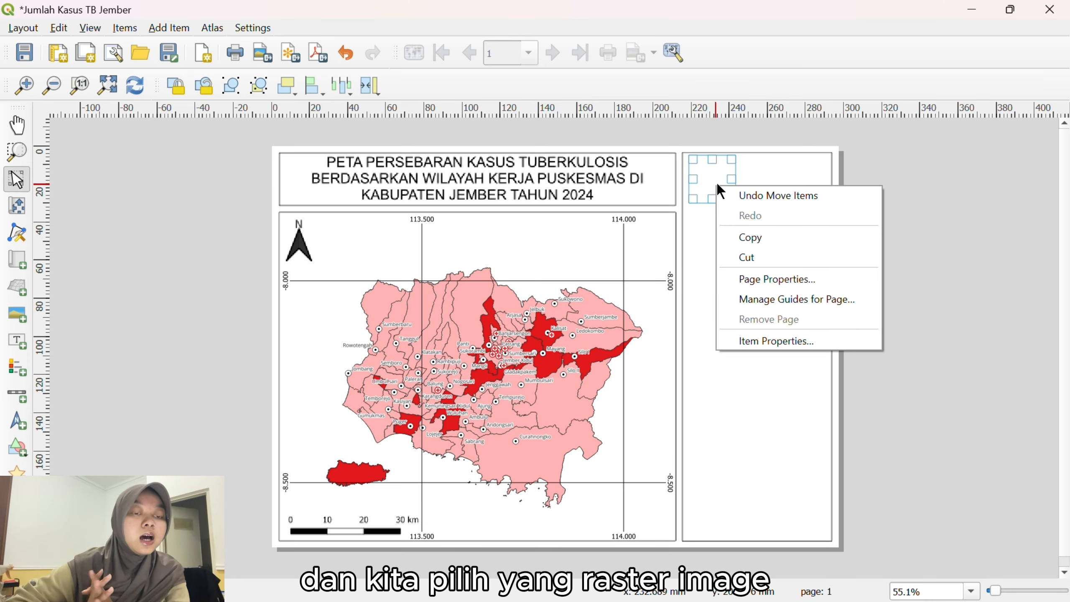
pyautogui.click(741, 339)
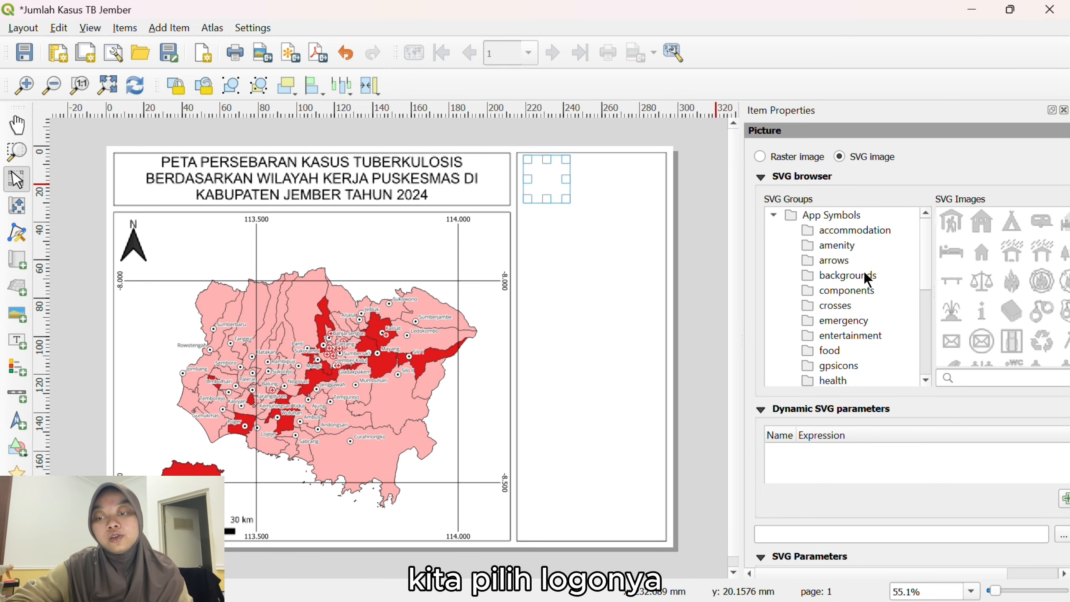
pyautogui.click(802, 157)
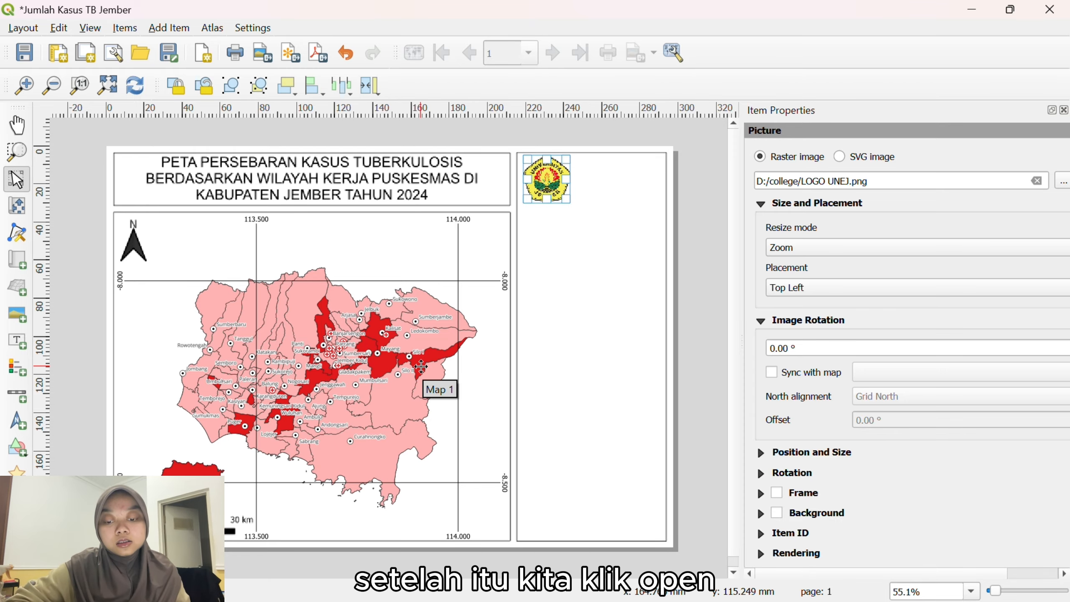
# - Add a second picture of similar size beside the university logo and load the Fakultas Kesehatan Masyarakat logo into it
pyautogui.click(17, 314)
pyautogui.moveTo(576, 155); pyautogui.dragTo(621, 203)
pyautogui.click(1062, 181)
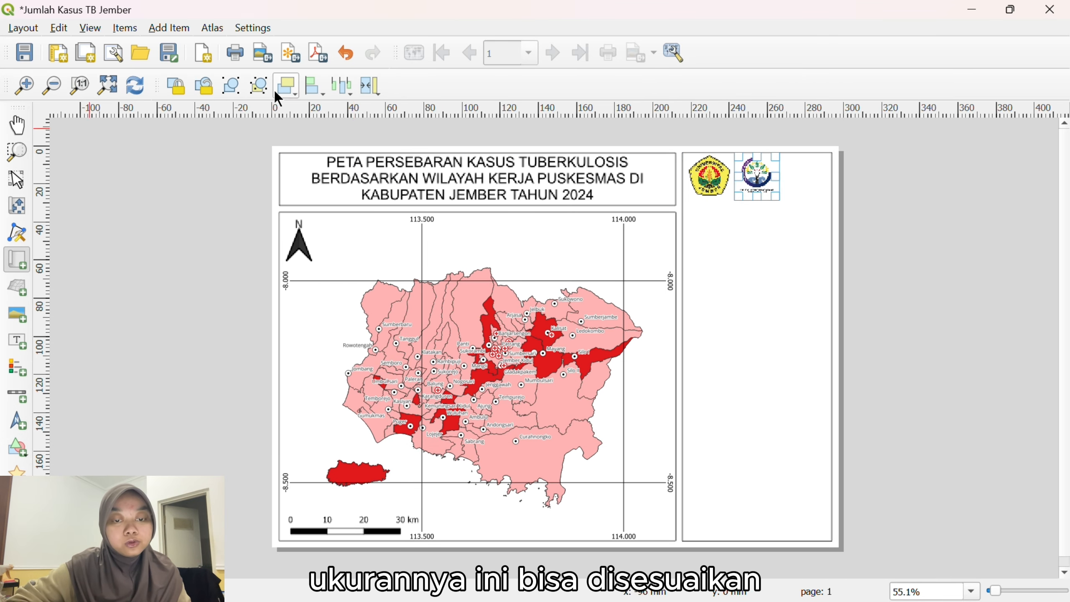
# - Add a third picture beside the faculty logo and load the image Logo Peminatan Bios into it
pyautogui.click(17, 314)
pyautogui.moveTo(776, 155); pyautogui.dragTo(822, 201)
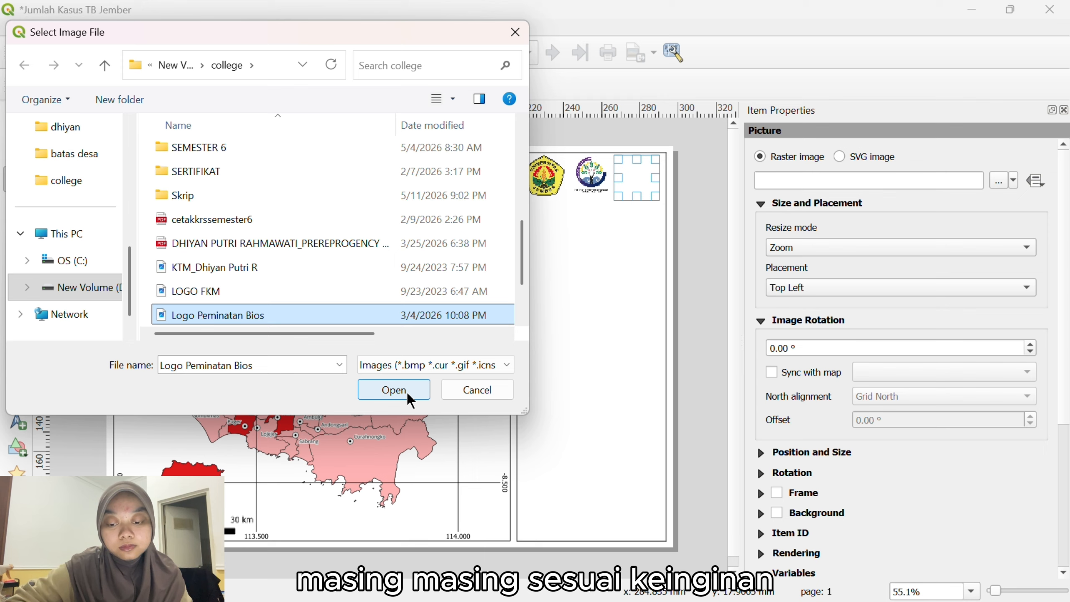
pyautogui.click(411, 389)
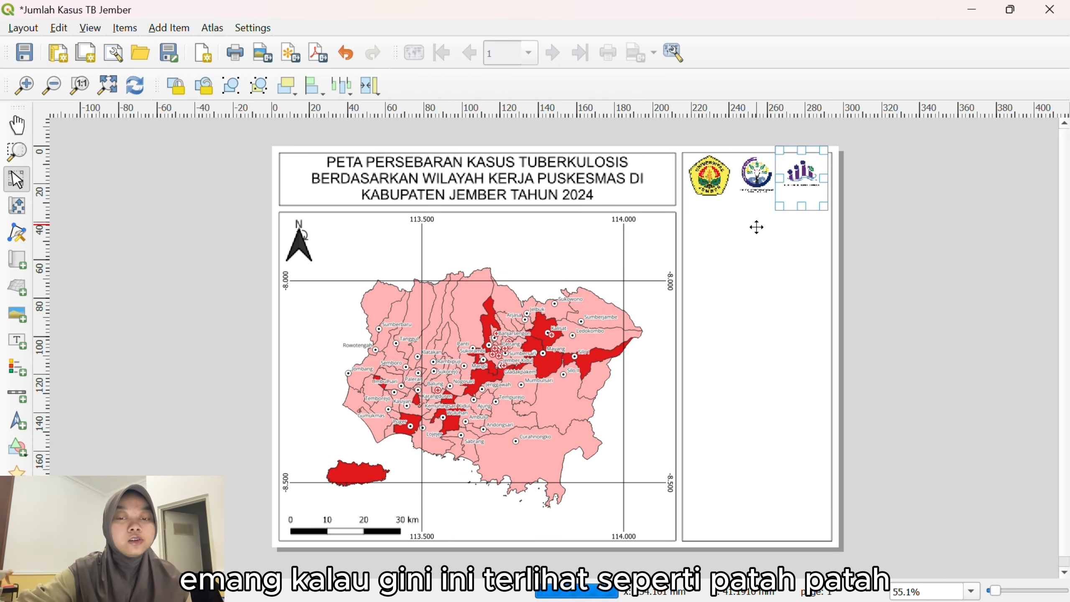
# - Nudge the faculty logo slightly down in line with its neighbours and adjust the third logo's box from its lower-left corner
pyautogui.click(758, 228)
pyautogui.scroll(5, 819, 308)
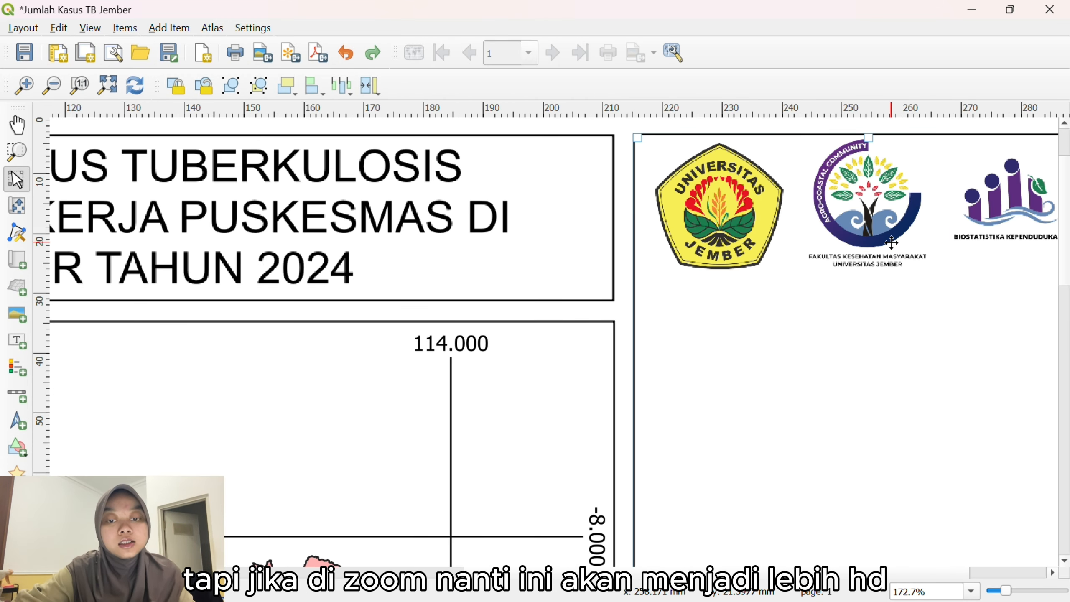
pyautogui.click(891, 242)
pyautogui.moveTo(892, 242); pyautogui.dragTo(891, 254)
pyautogui.click(908, 343)
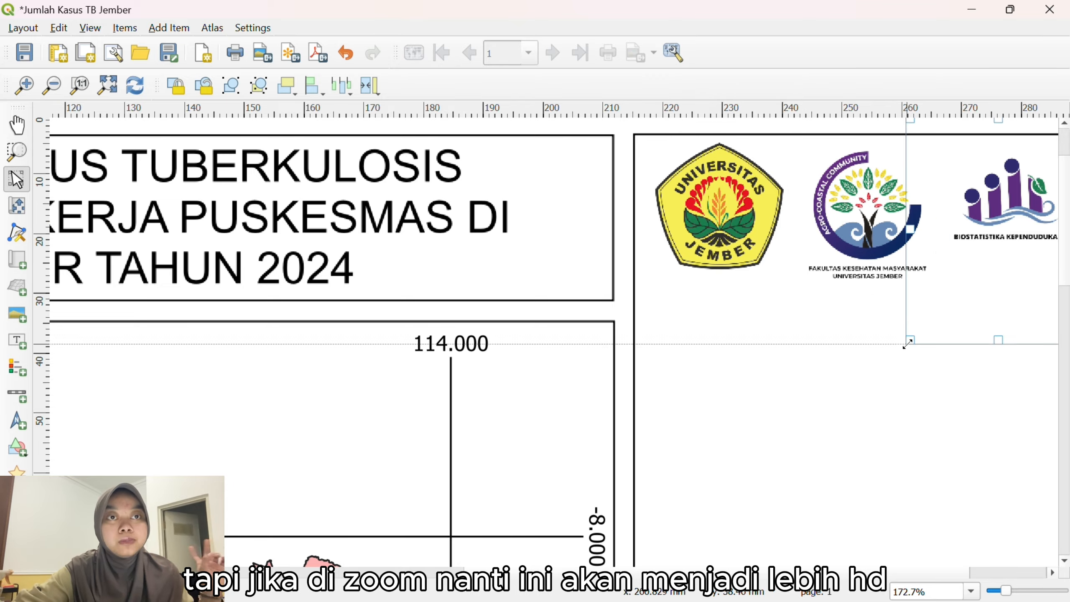
# - Add a rectangular item below the three logos, spanning most of the side frame's width
pyautogui.click(169, 28)
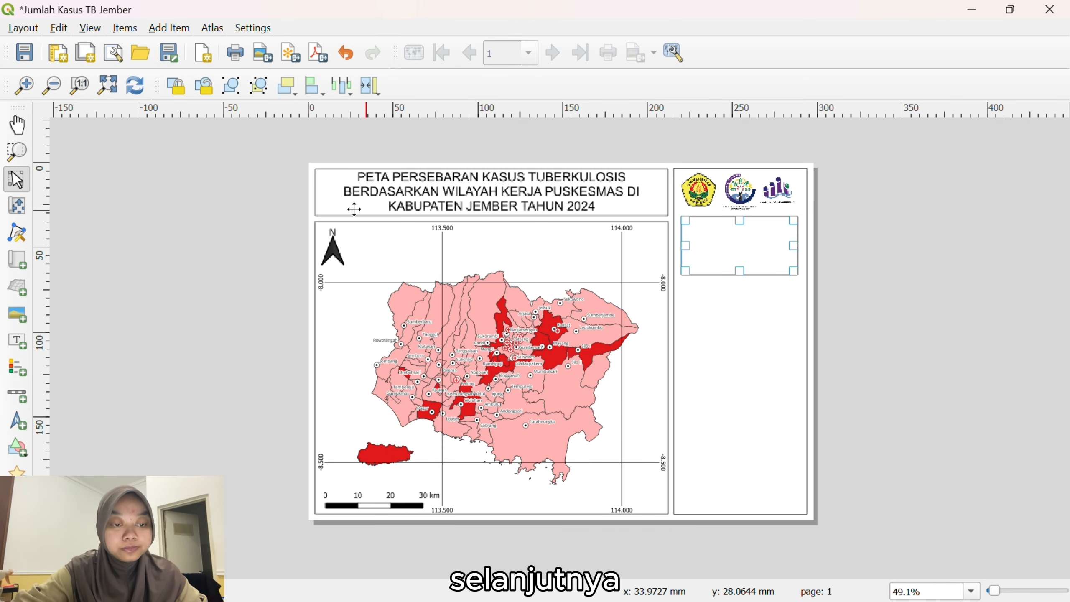